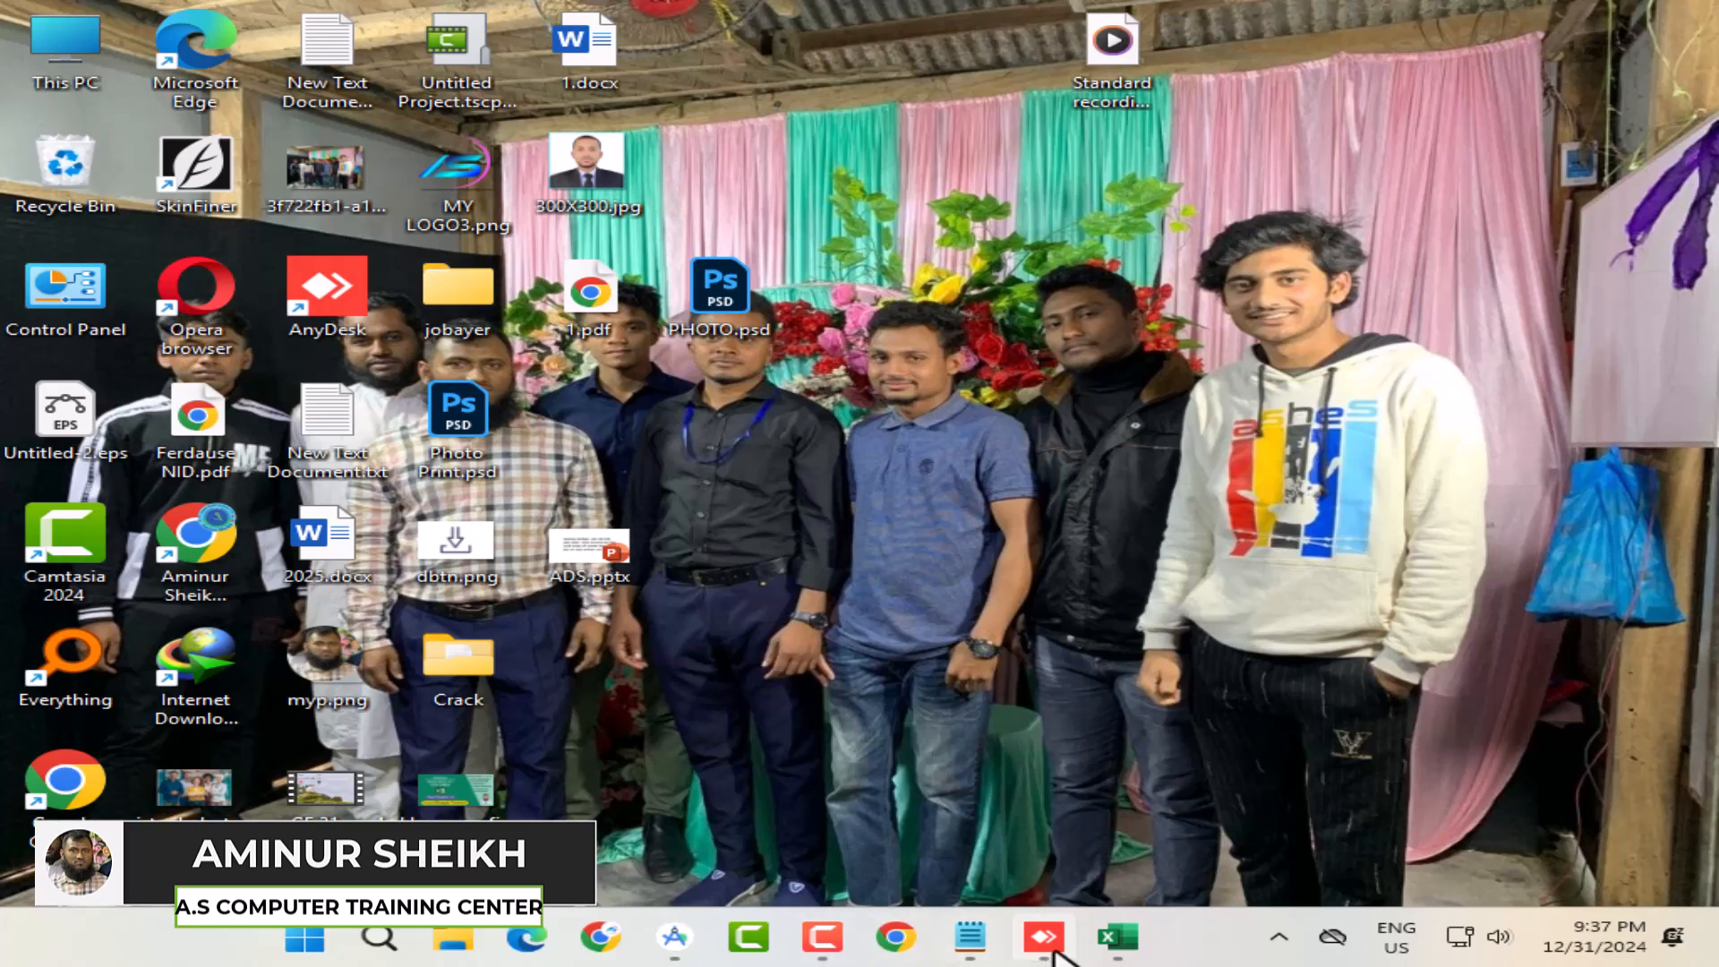
Switch to the page 33.xlsx workbook in Excel and close Document Recovery, removing the recovered files
mouse_move(1115, 949)
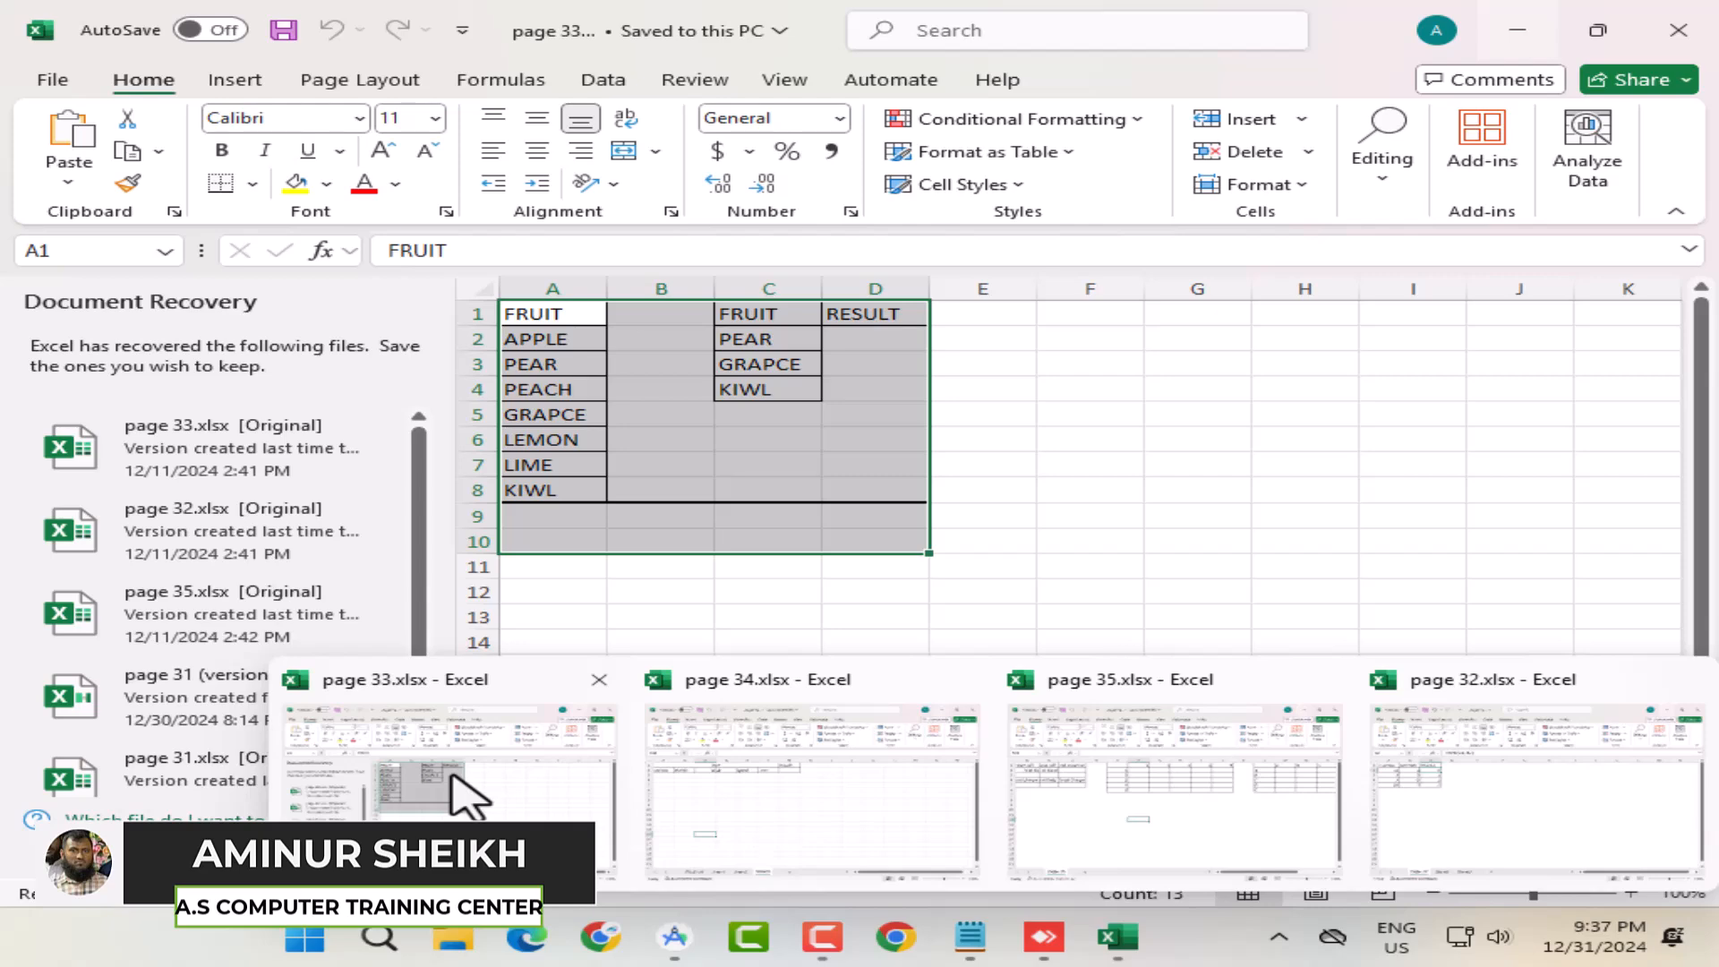
left_click(465, 795)
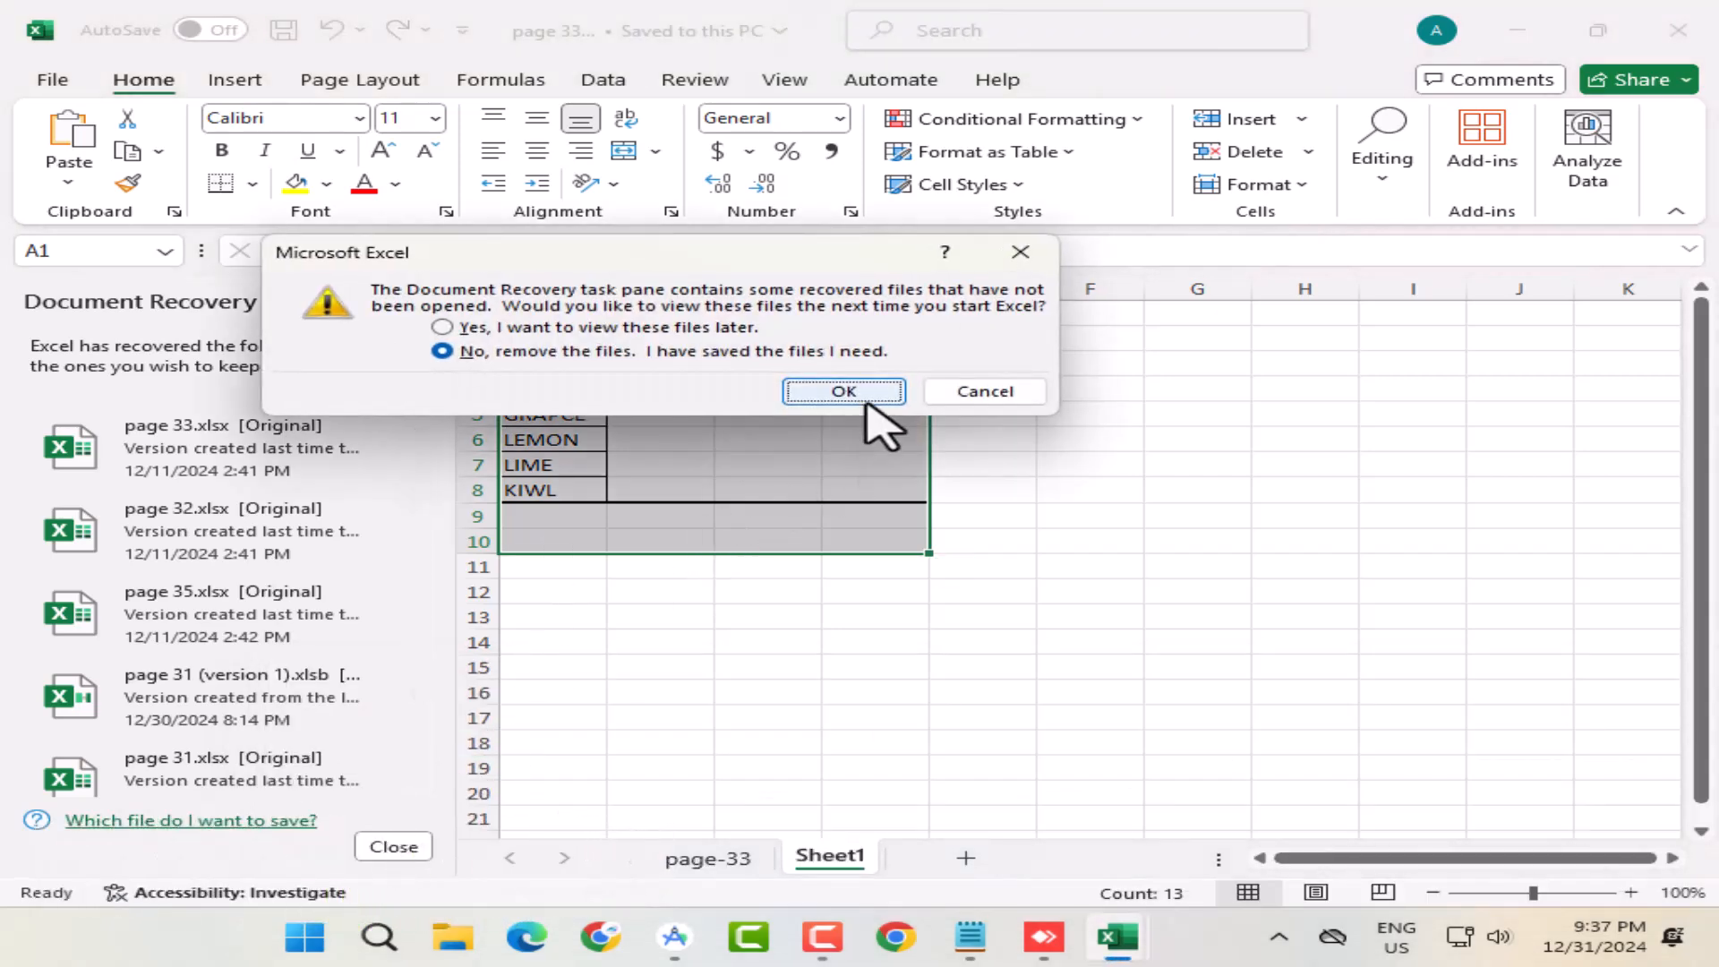
left_click(861, 391)
left_click(525, 515)
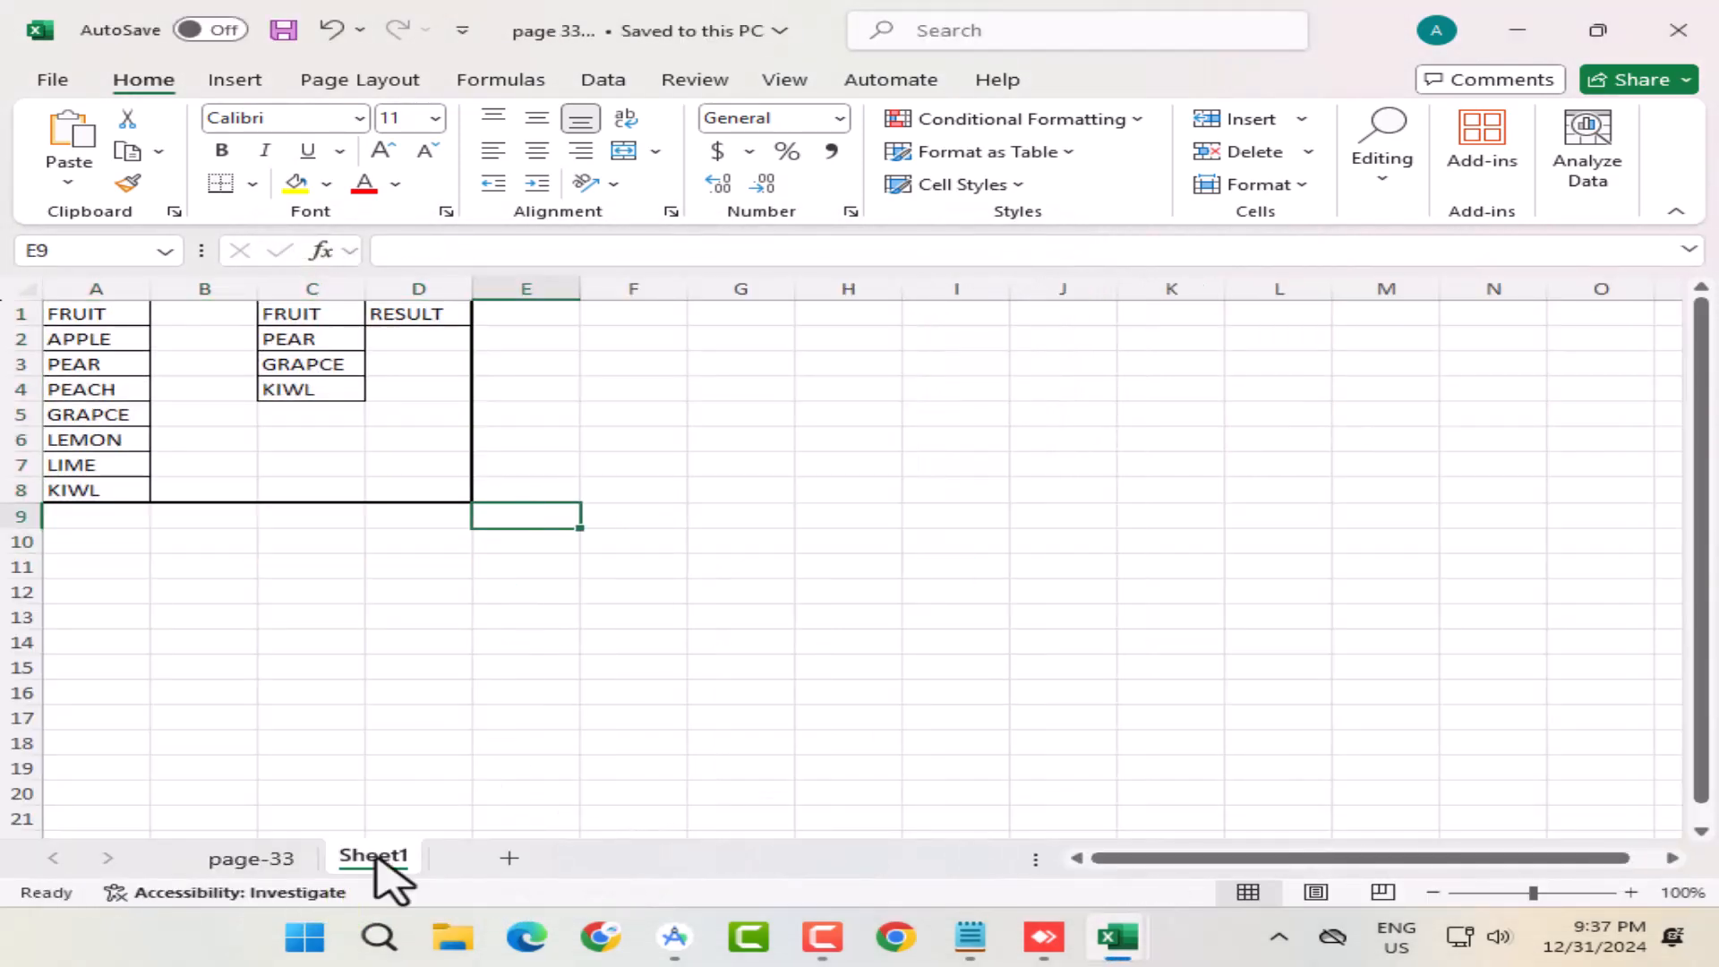
Look over the page-33 sheet and the page 32.xlsx workbook, and return to page 33.xlsx
left_click(255, 859)
left_click(248, 368)
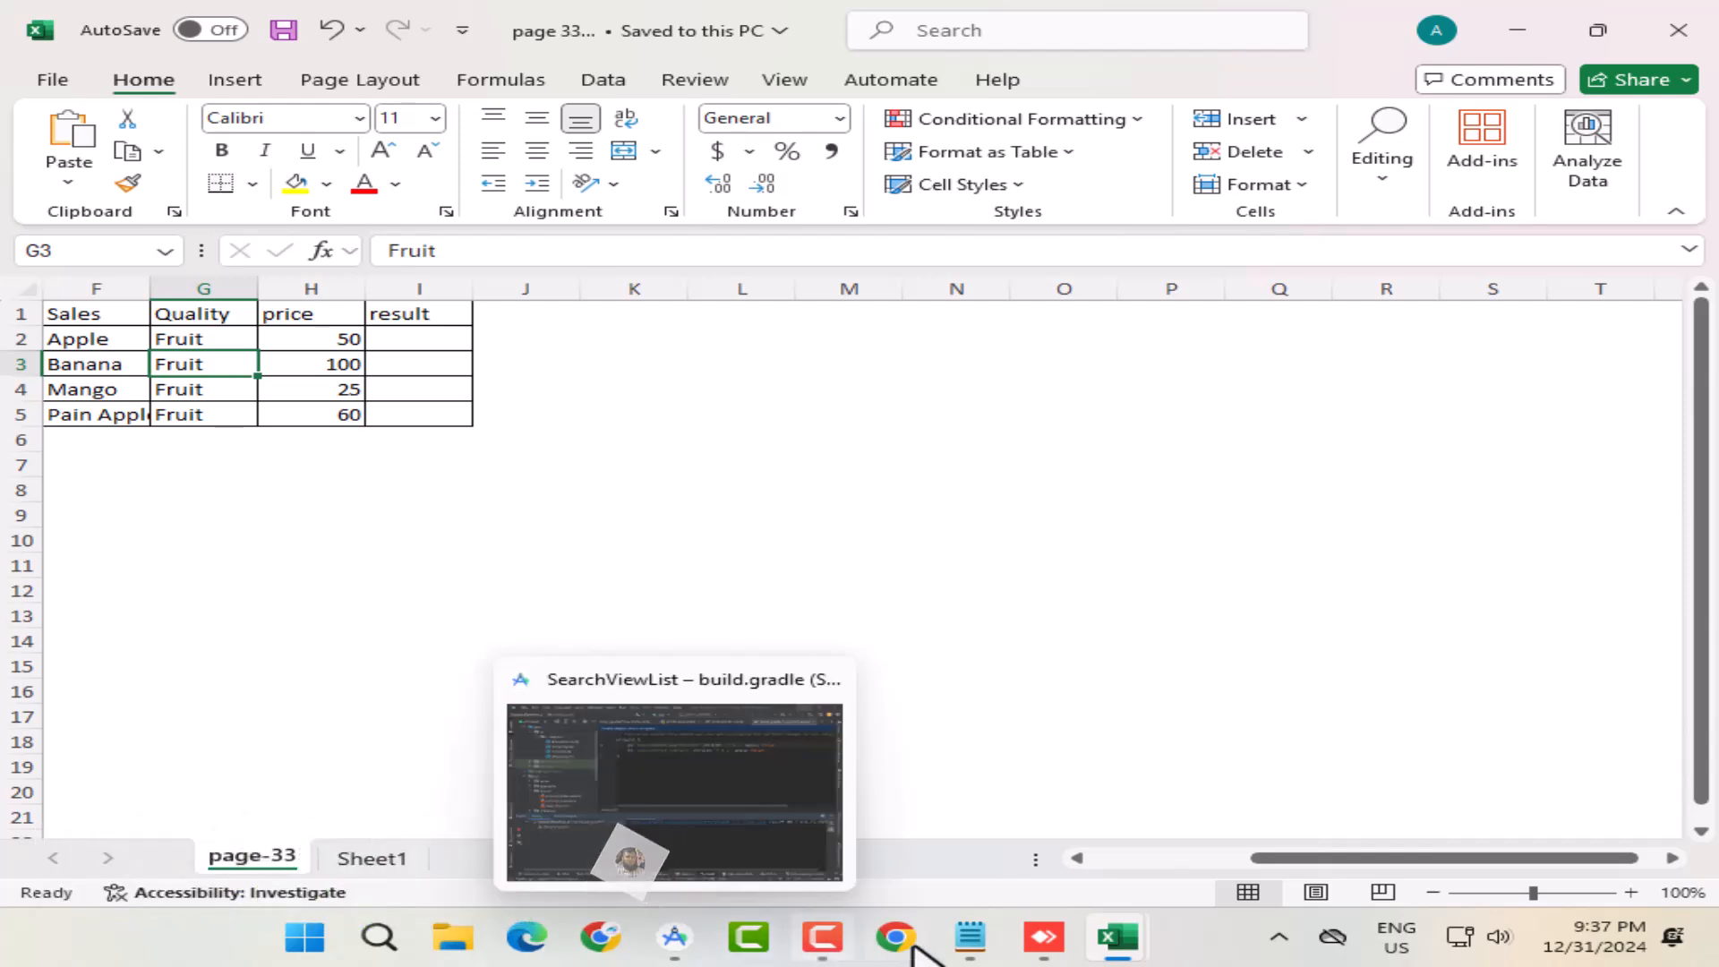
mouse_move(1039, 942)
mouse_move(1127, 939)
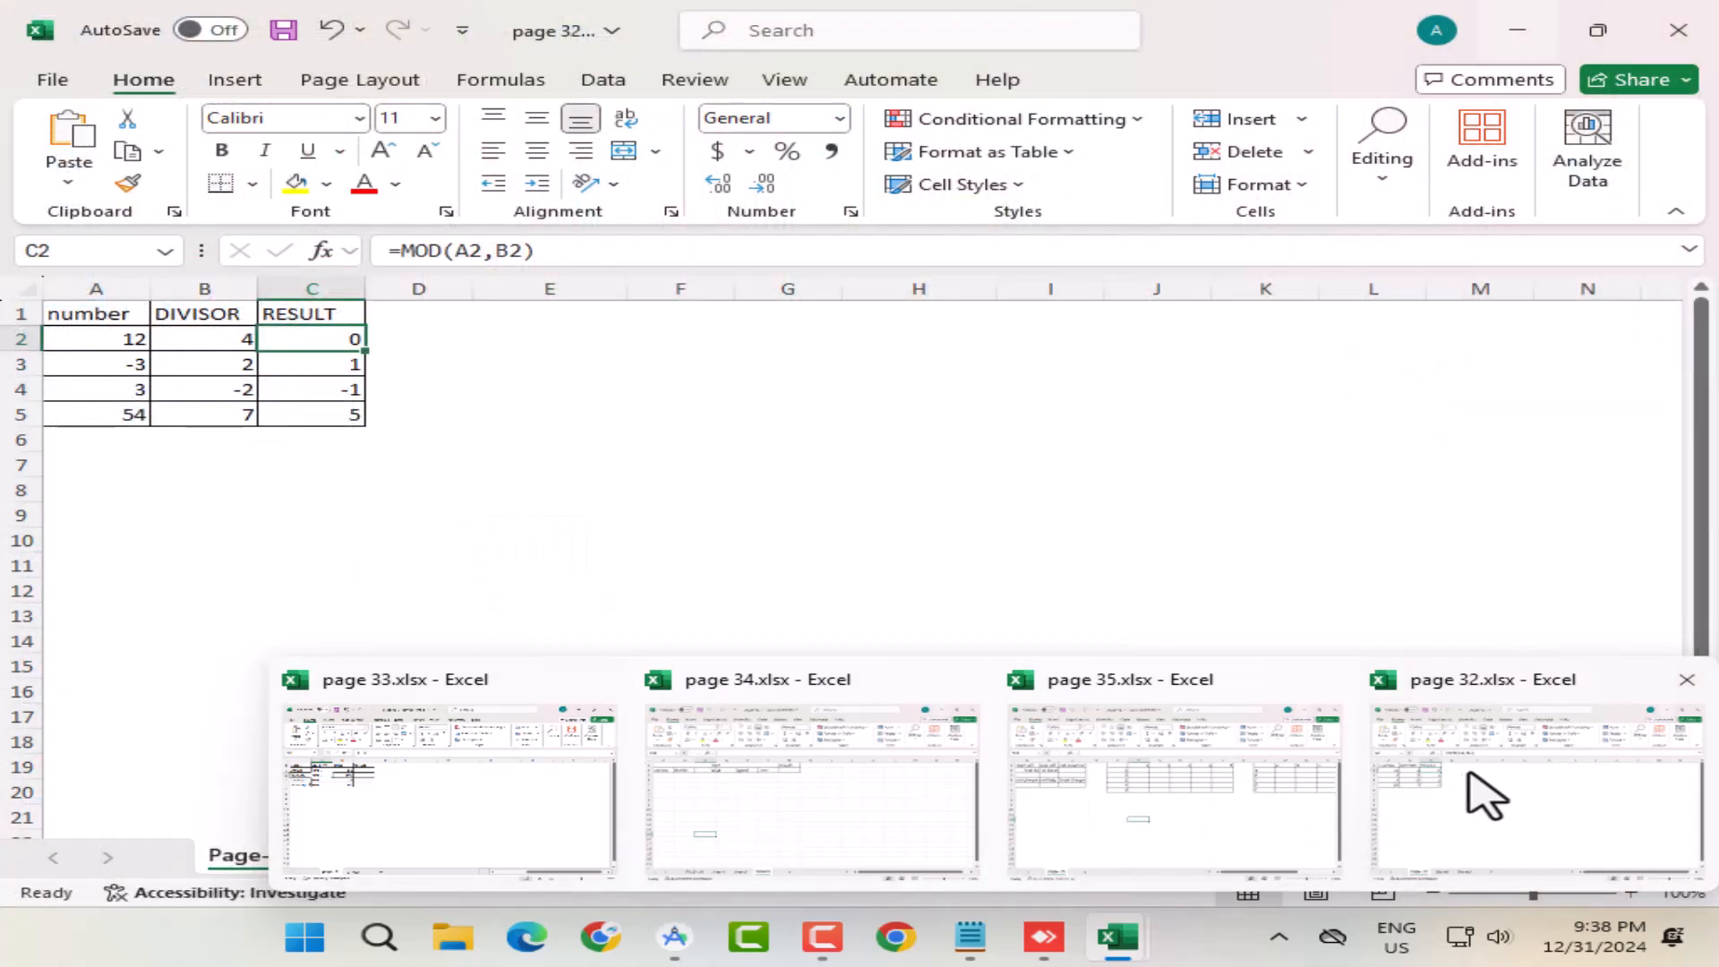
left_click(1486, 795)
mouse_move(1114, 935)
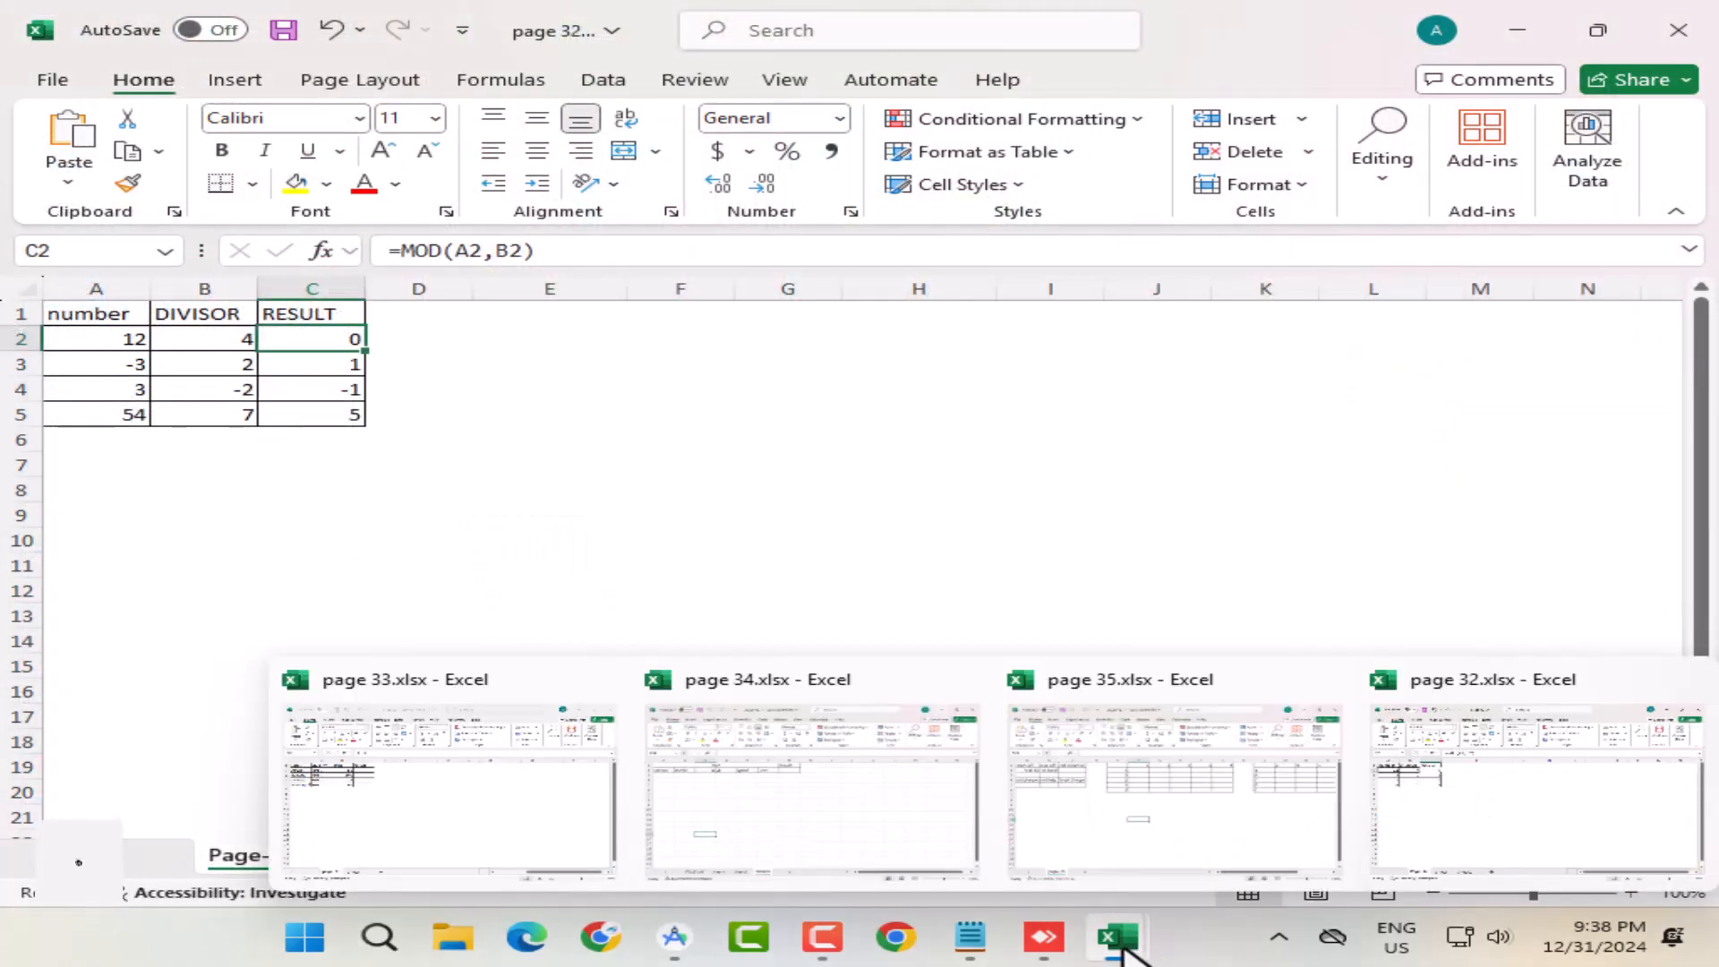
left_click(507, 810)
left_click(437, 515)
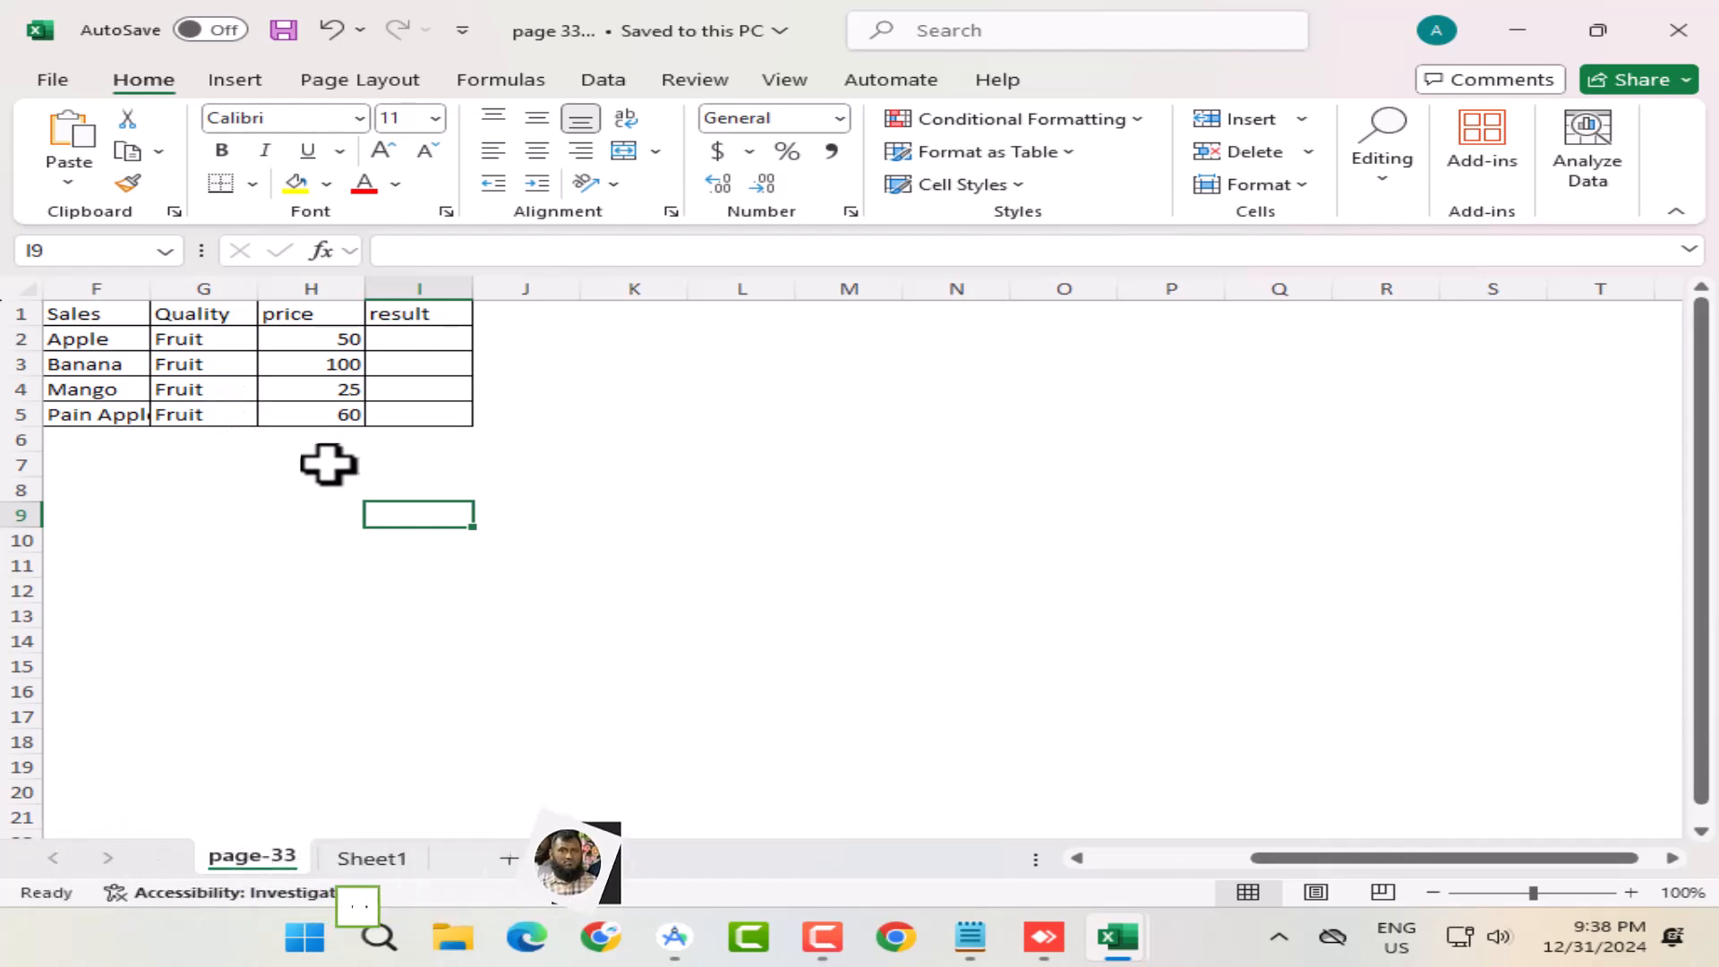
Add a new worksheet and enter the headers Text, Start number, Number Text and Result in A1:D1
left_click(494, 858)
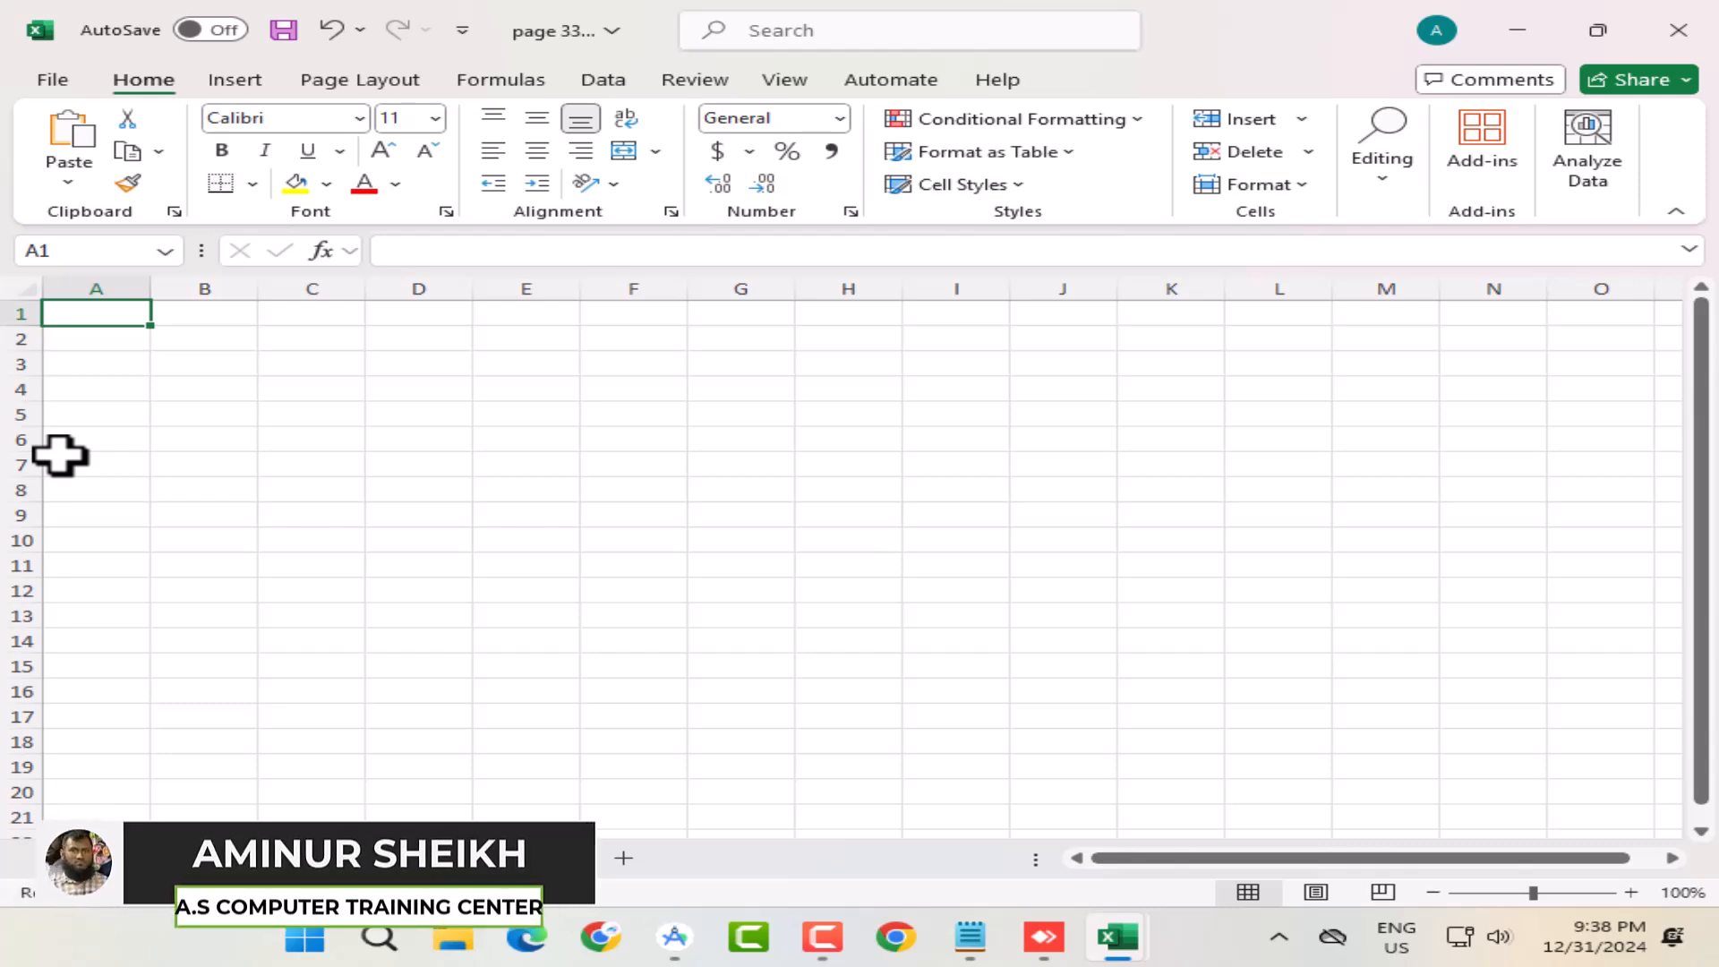
type("Text")
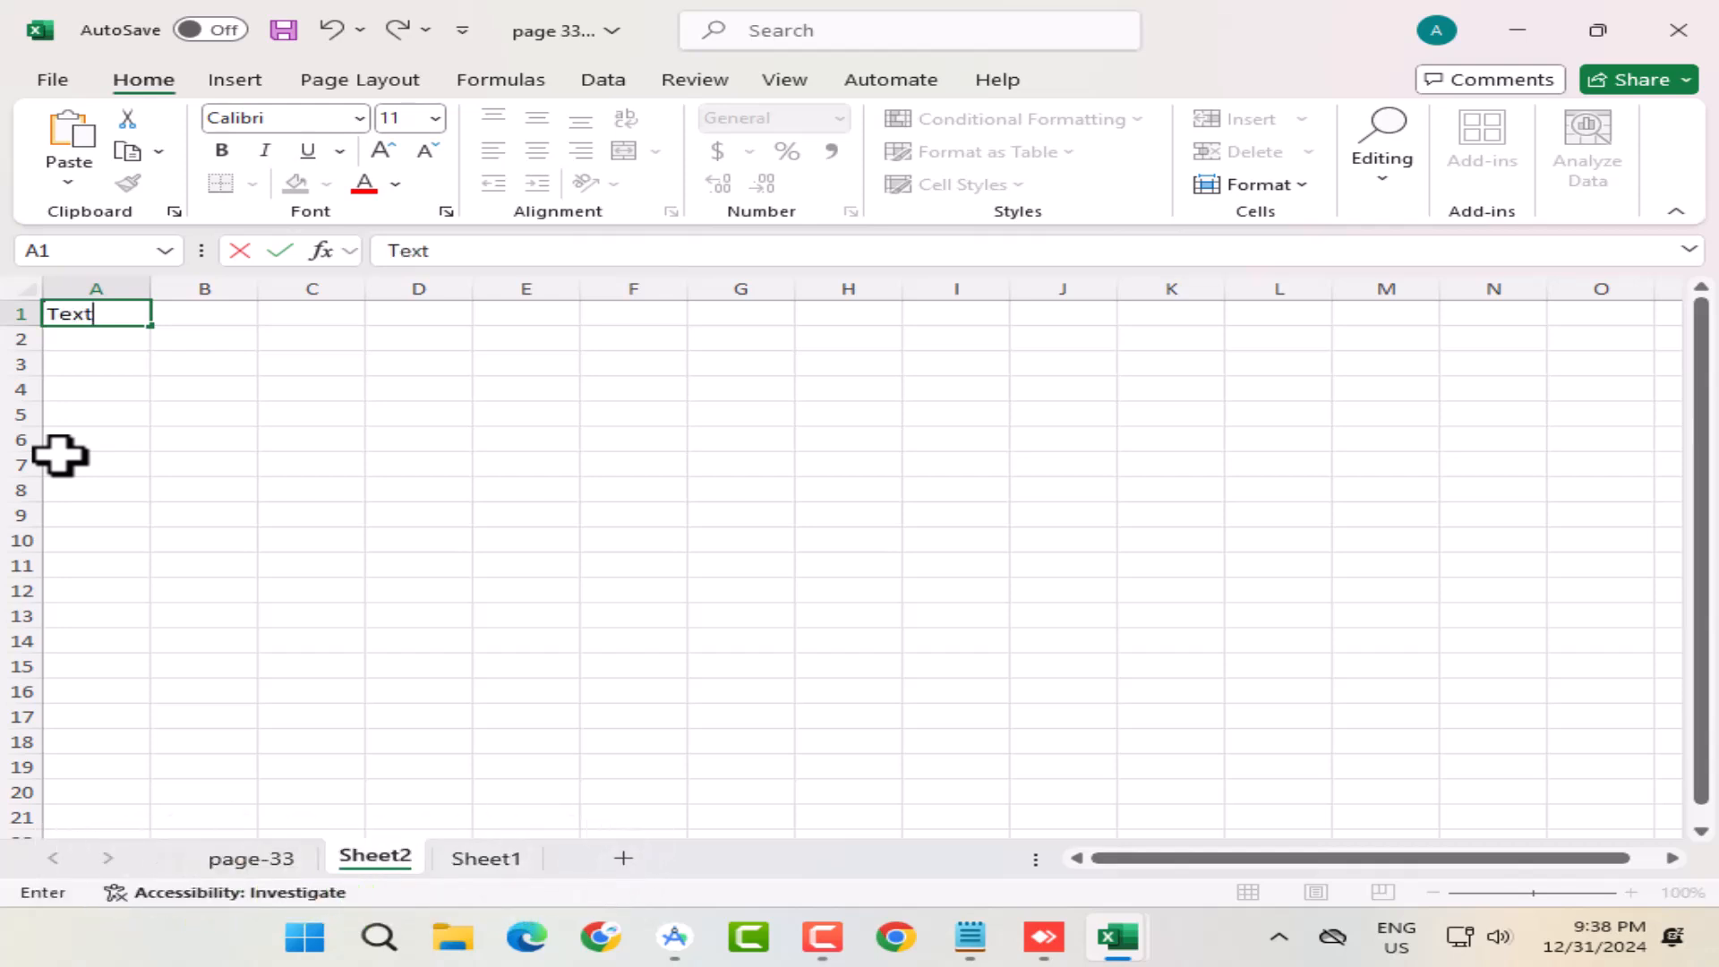
key("Tab")
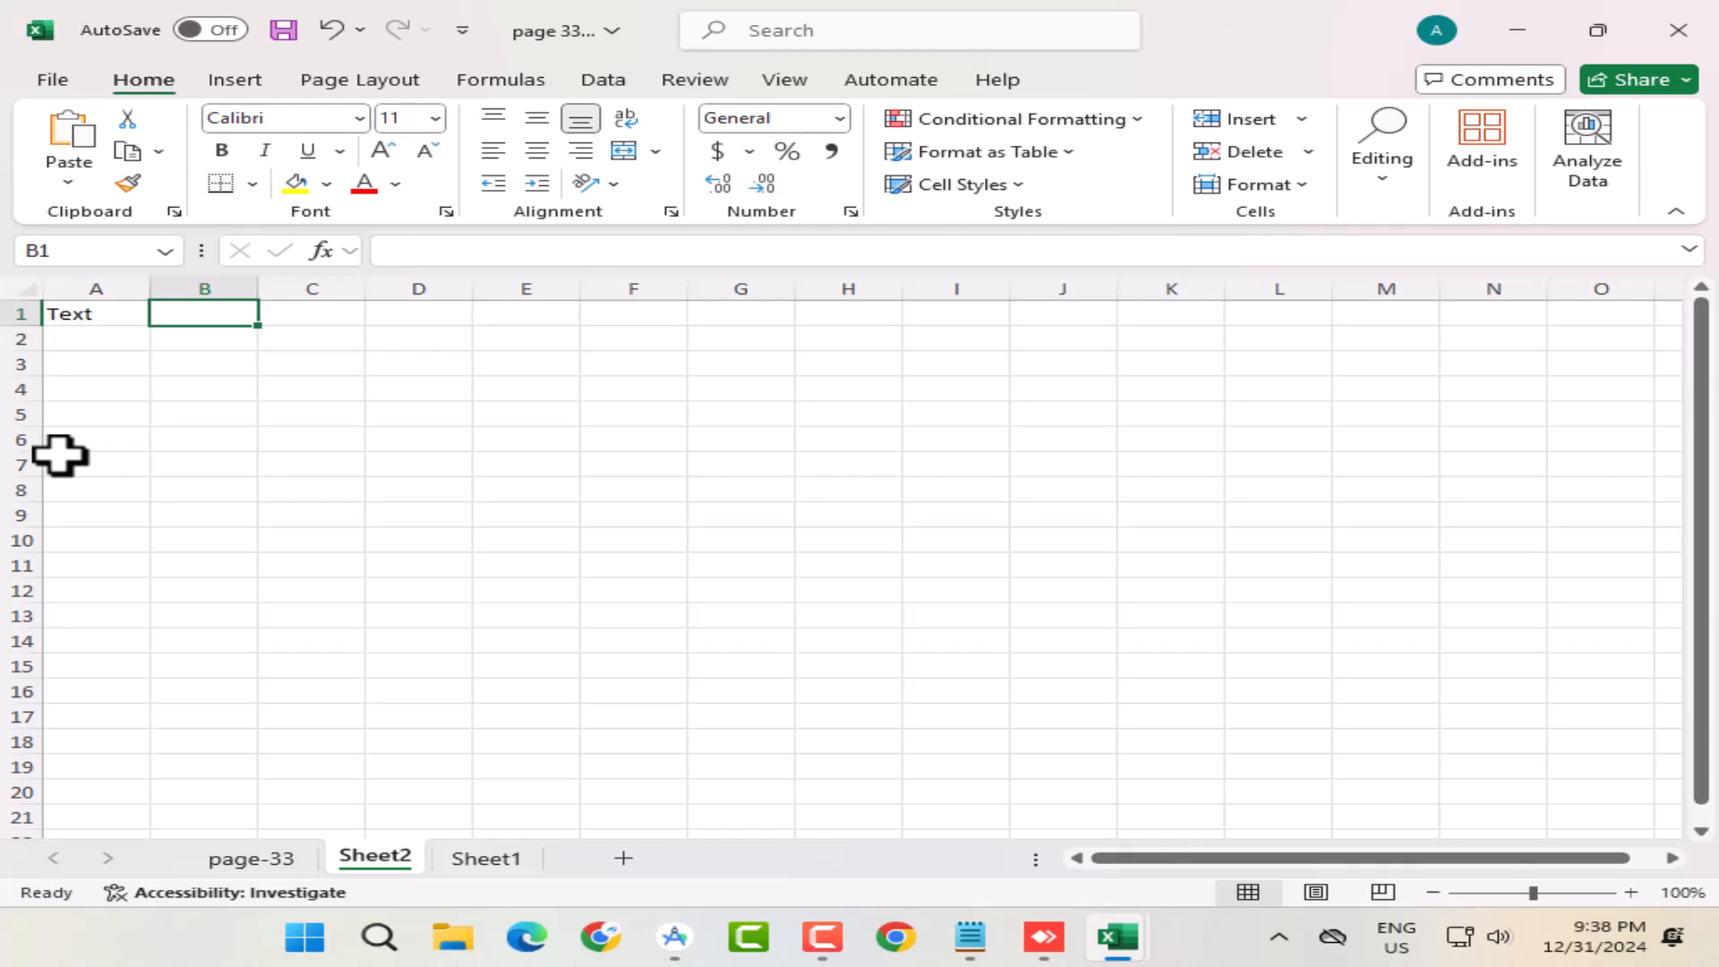
type("S")
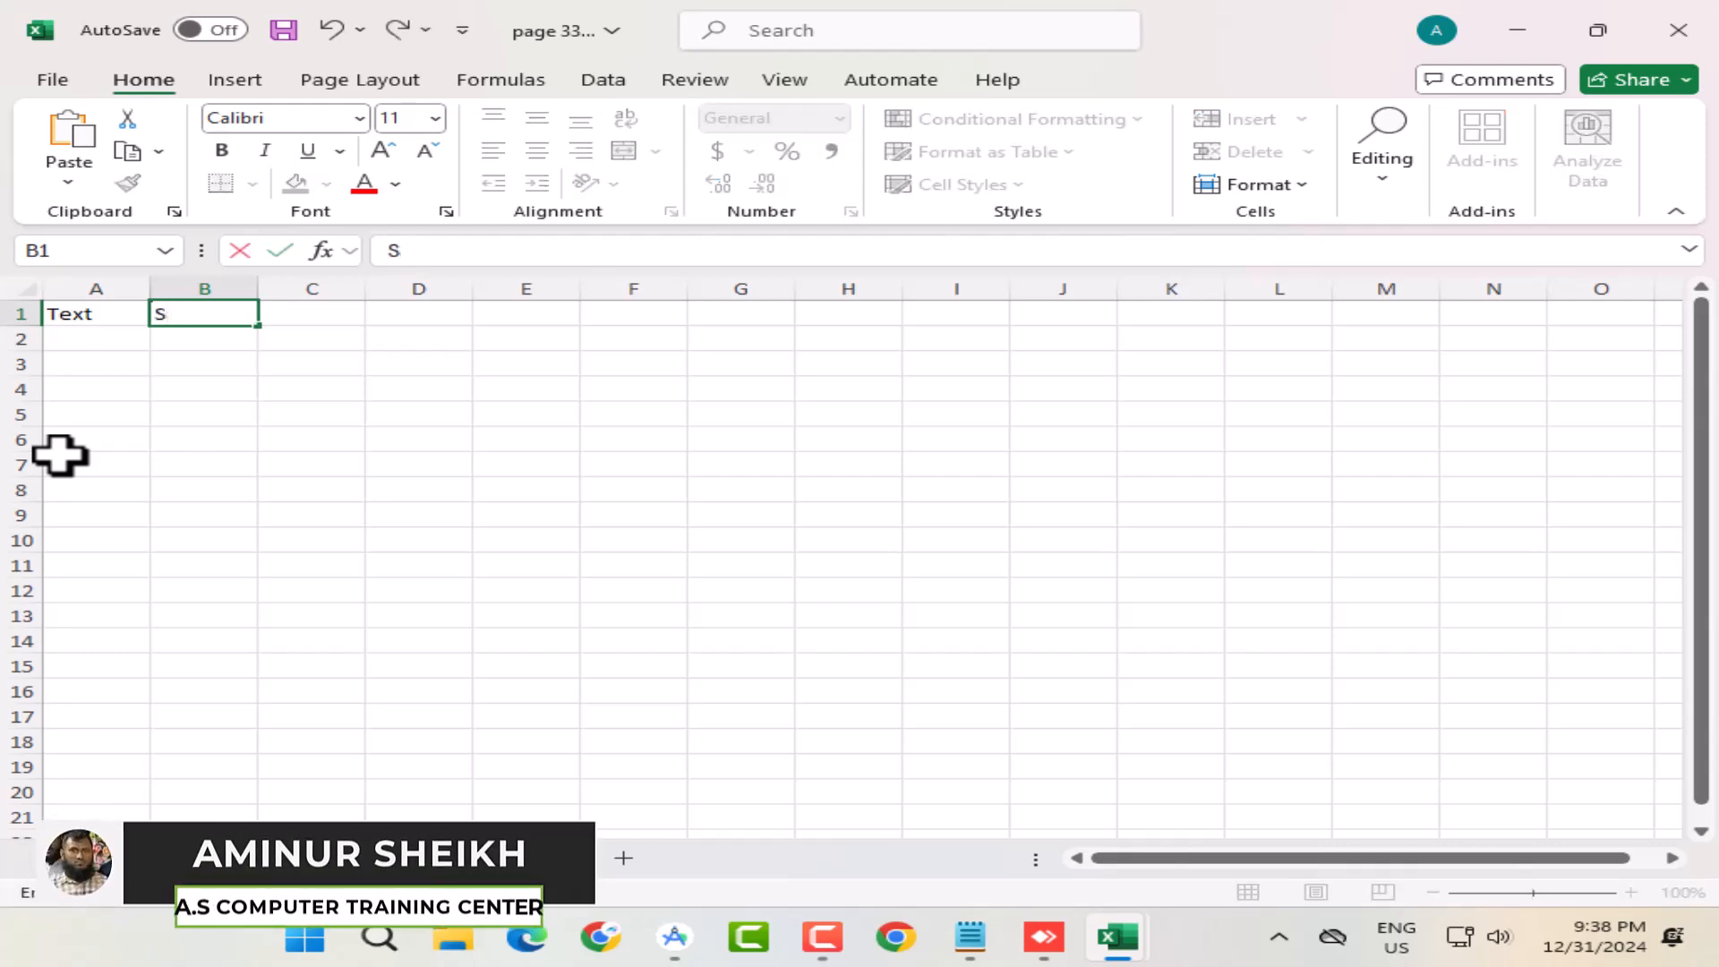
type("tart number")
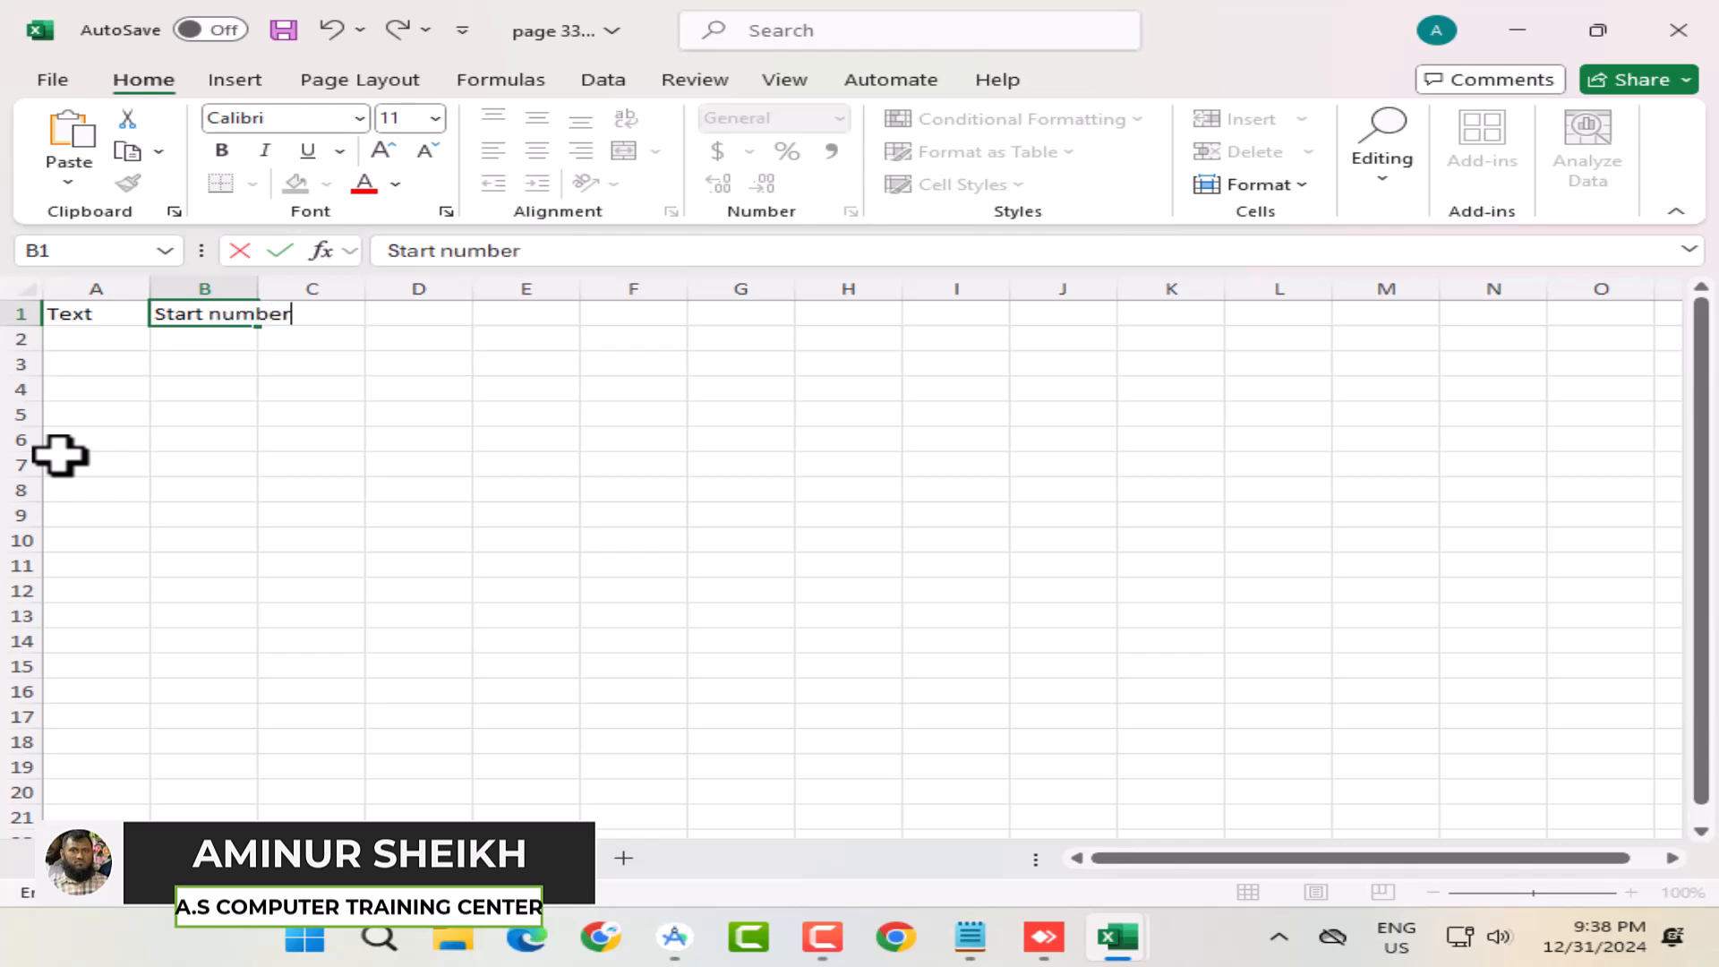
key("Tab")
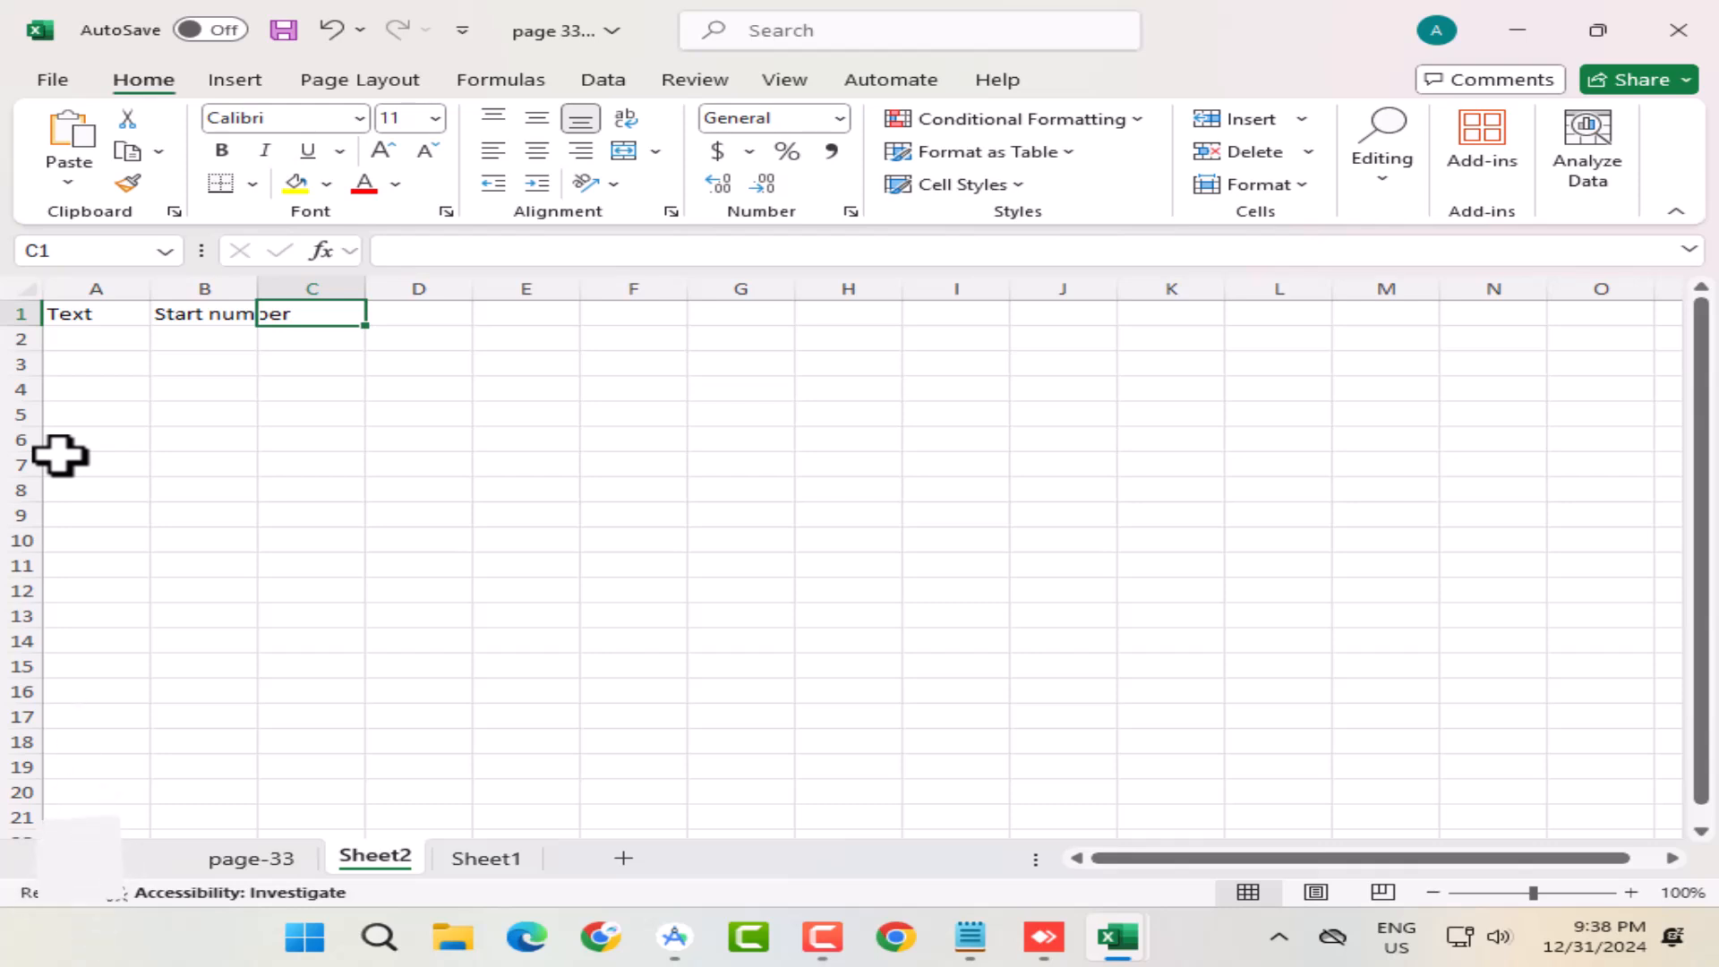
type("Number Text")
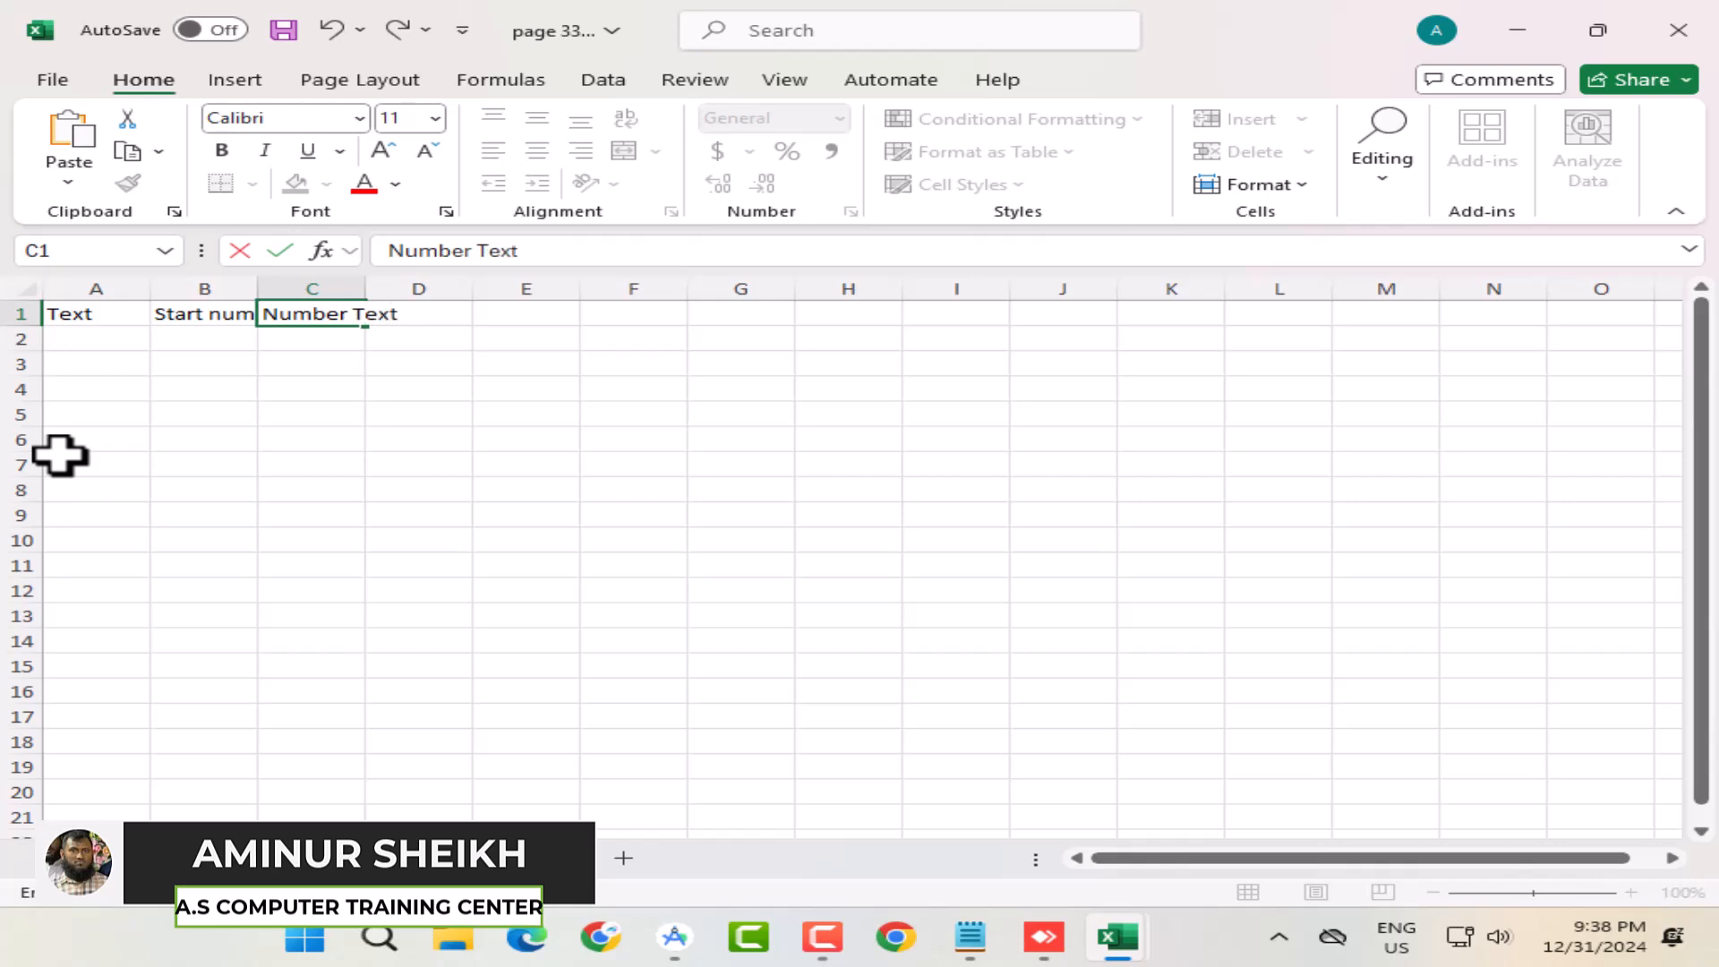
key("Tab")
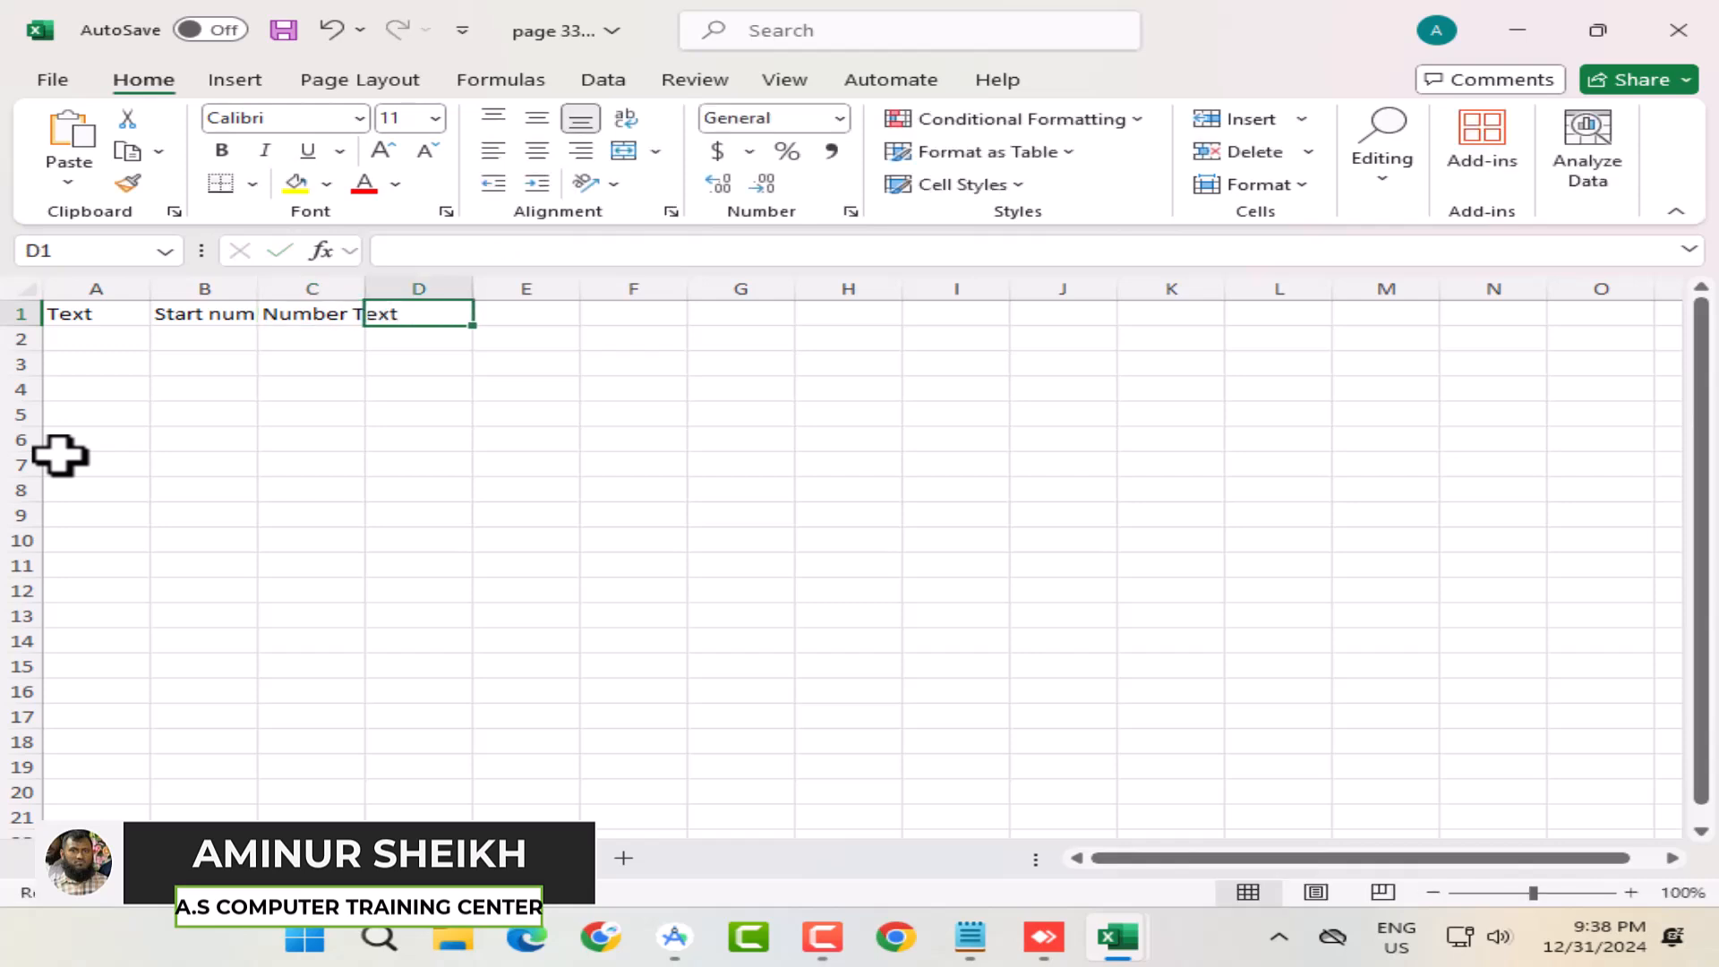
type("Result")
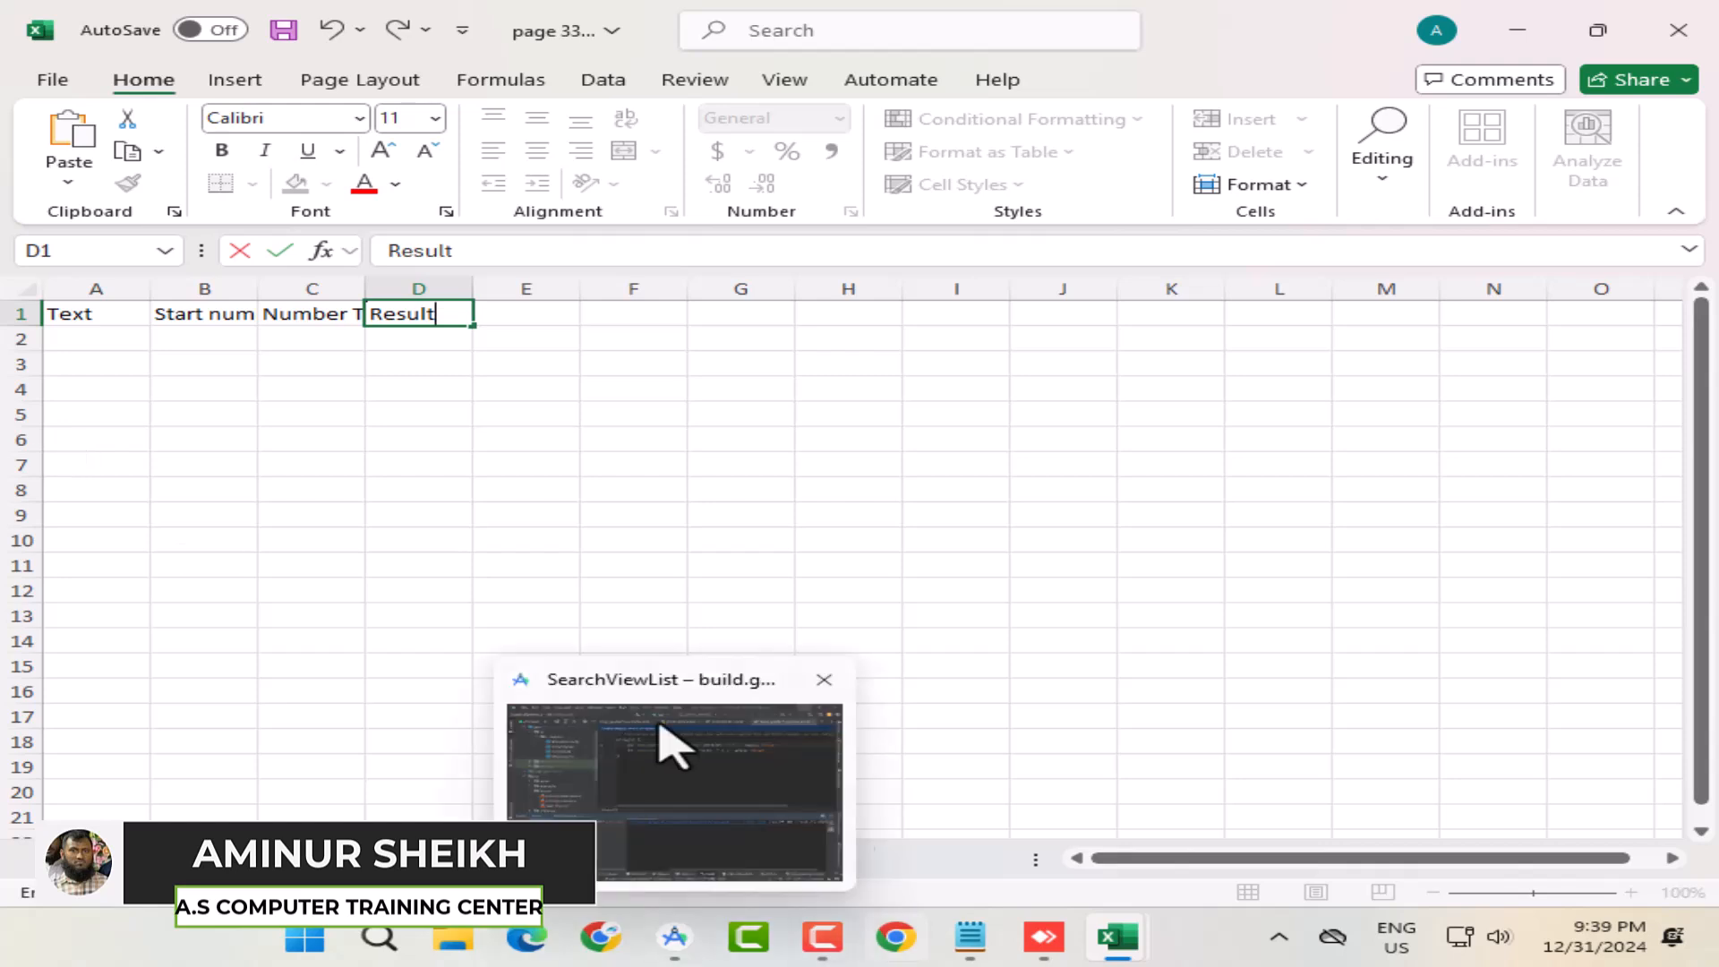
left_click(308, 456)
Save the workbook and autofit the width of all columns on the new sheet
key("ctrl+s")
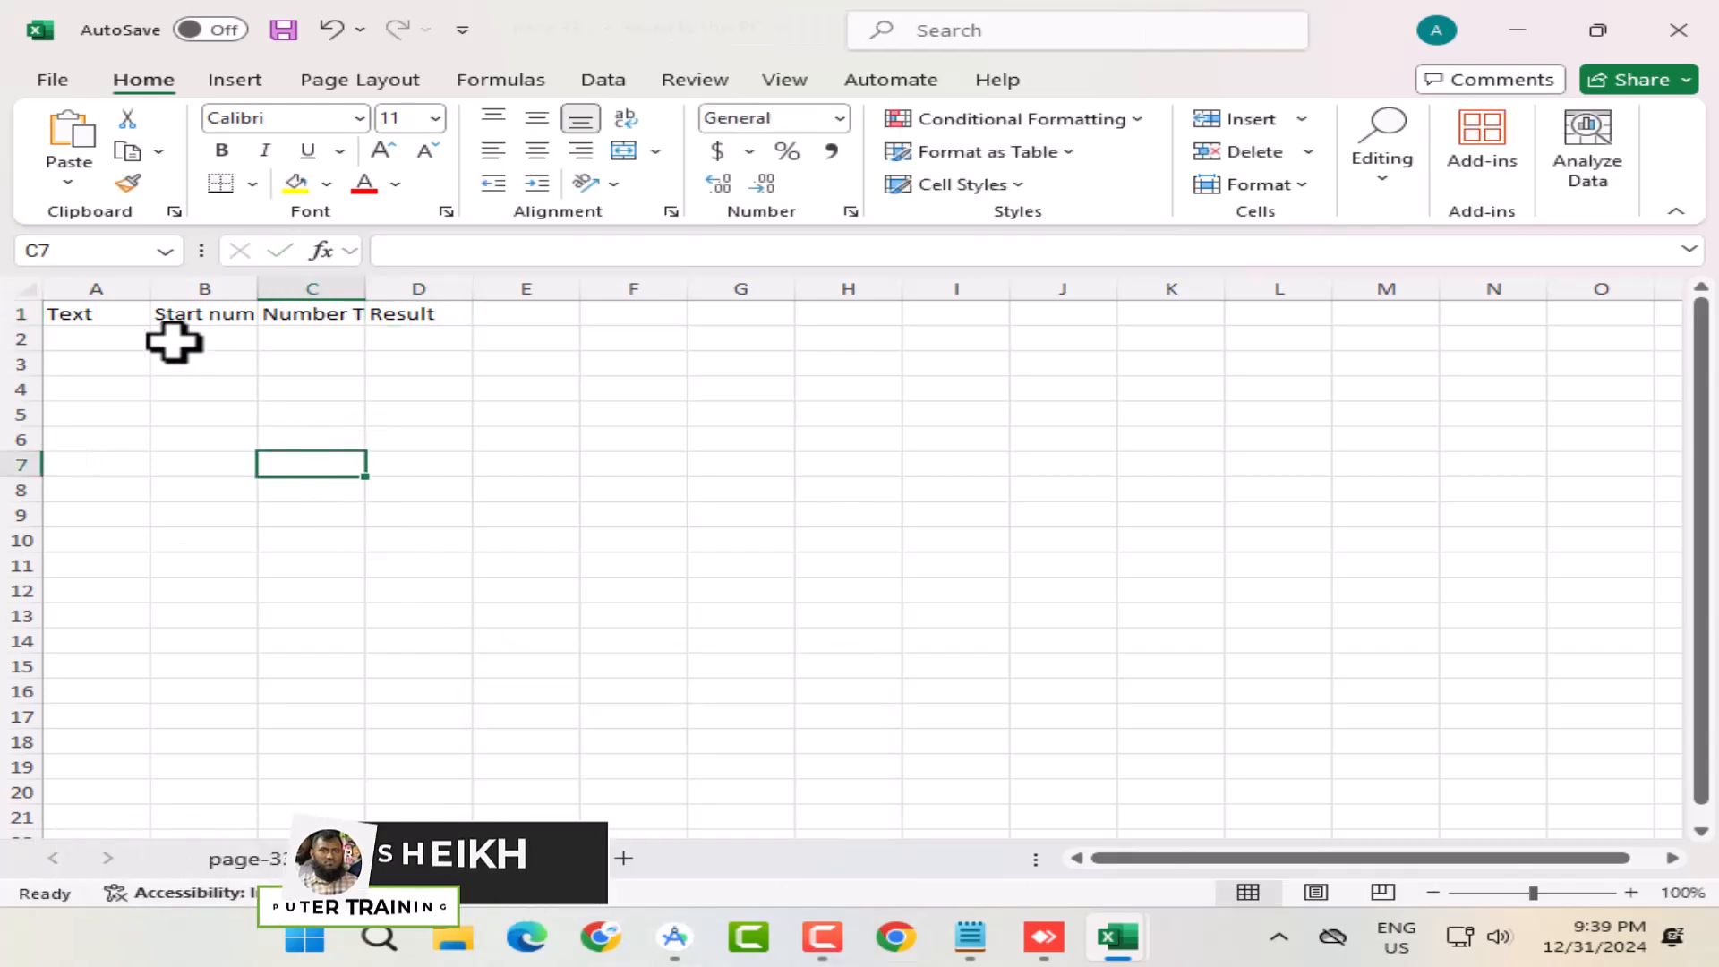
left_click(22, 287)
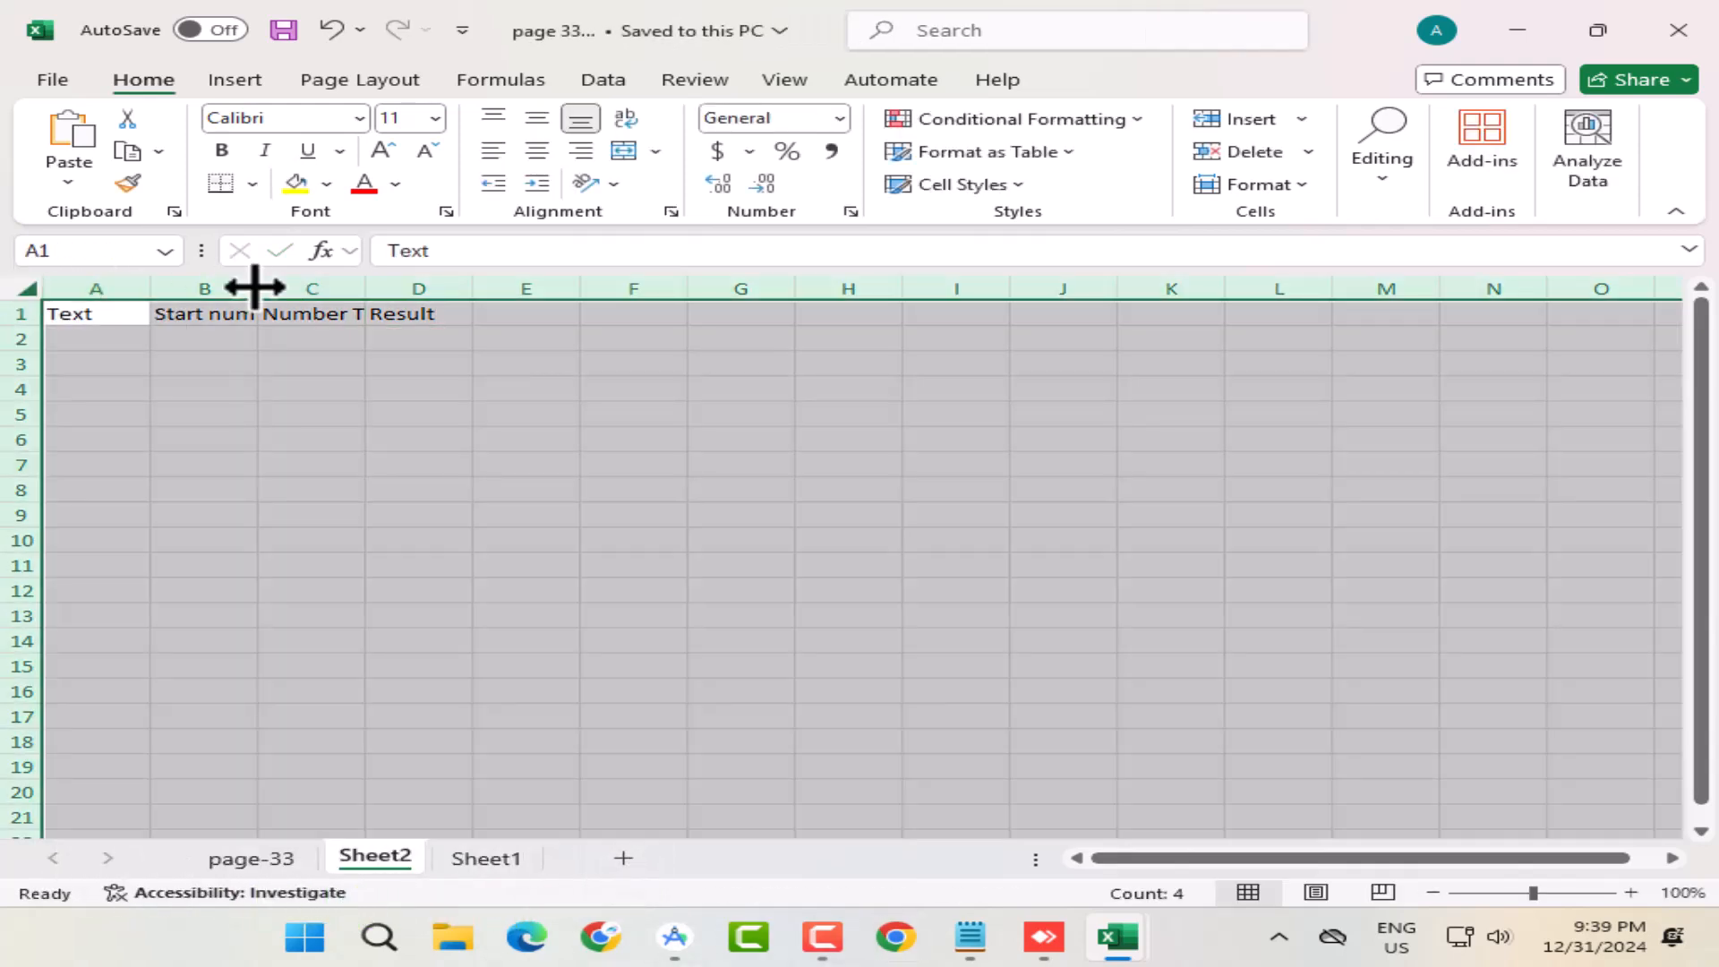
double_click(257, 287)
Enter the sample text "The Catin the hat" in cell A2 under the Text header
left_click(75, 336)
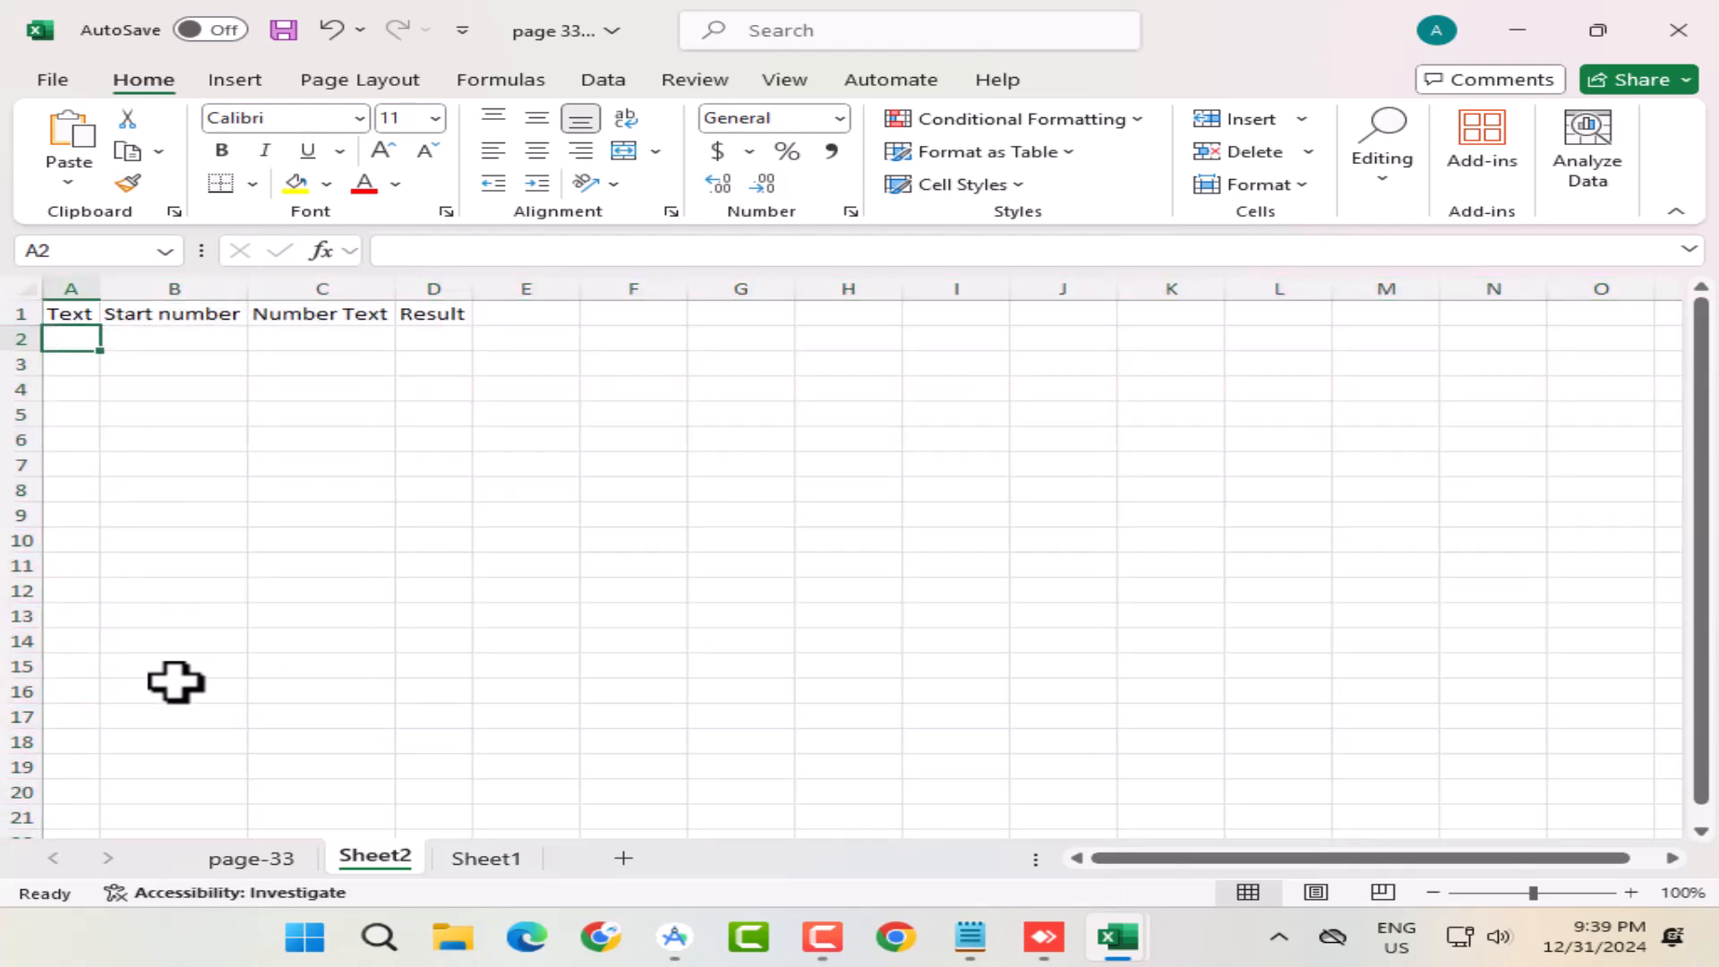
type("Th")
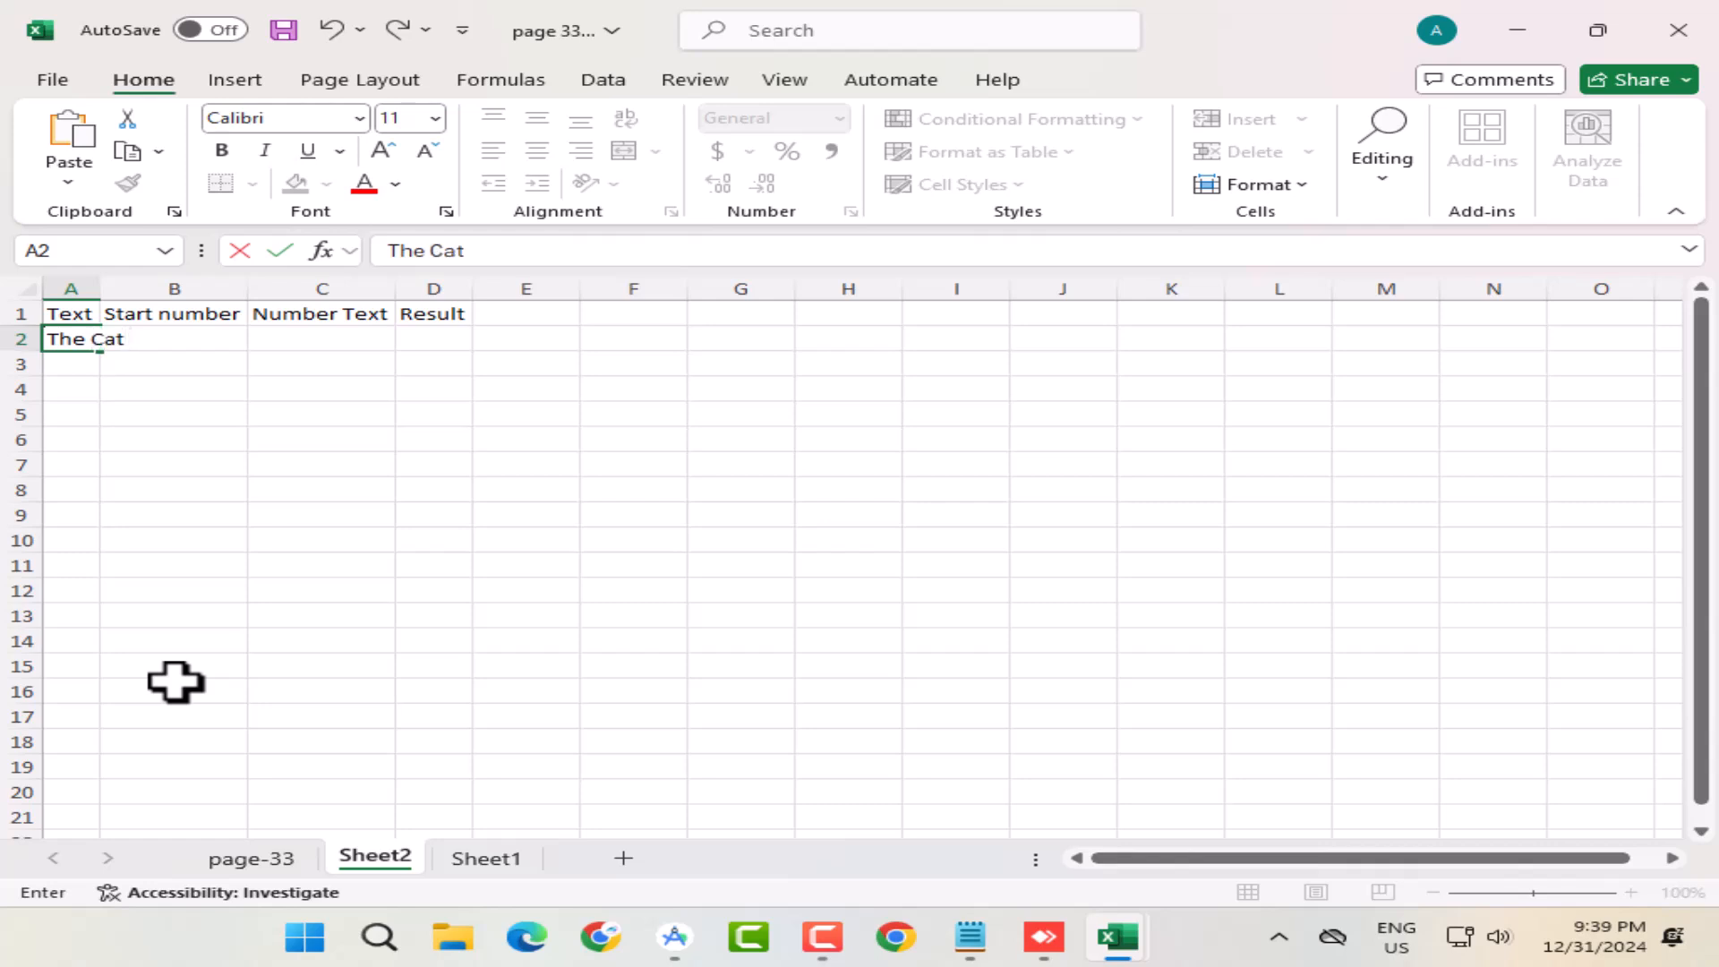
type("e Cat the hat")
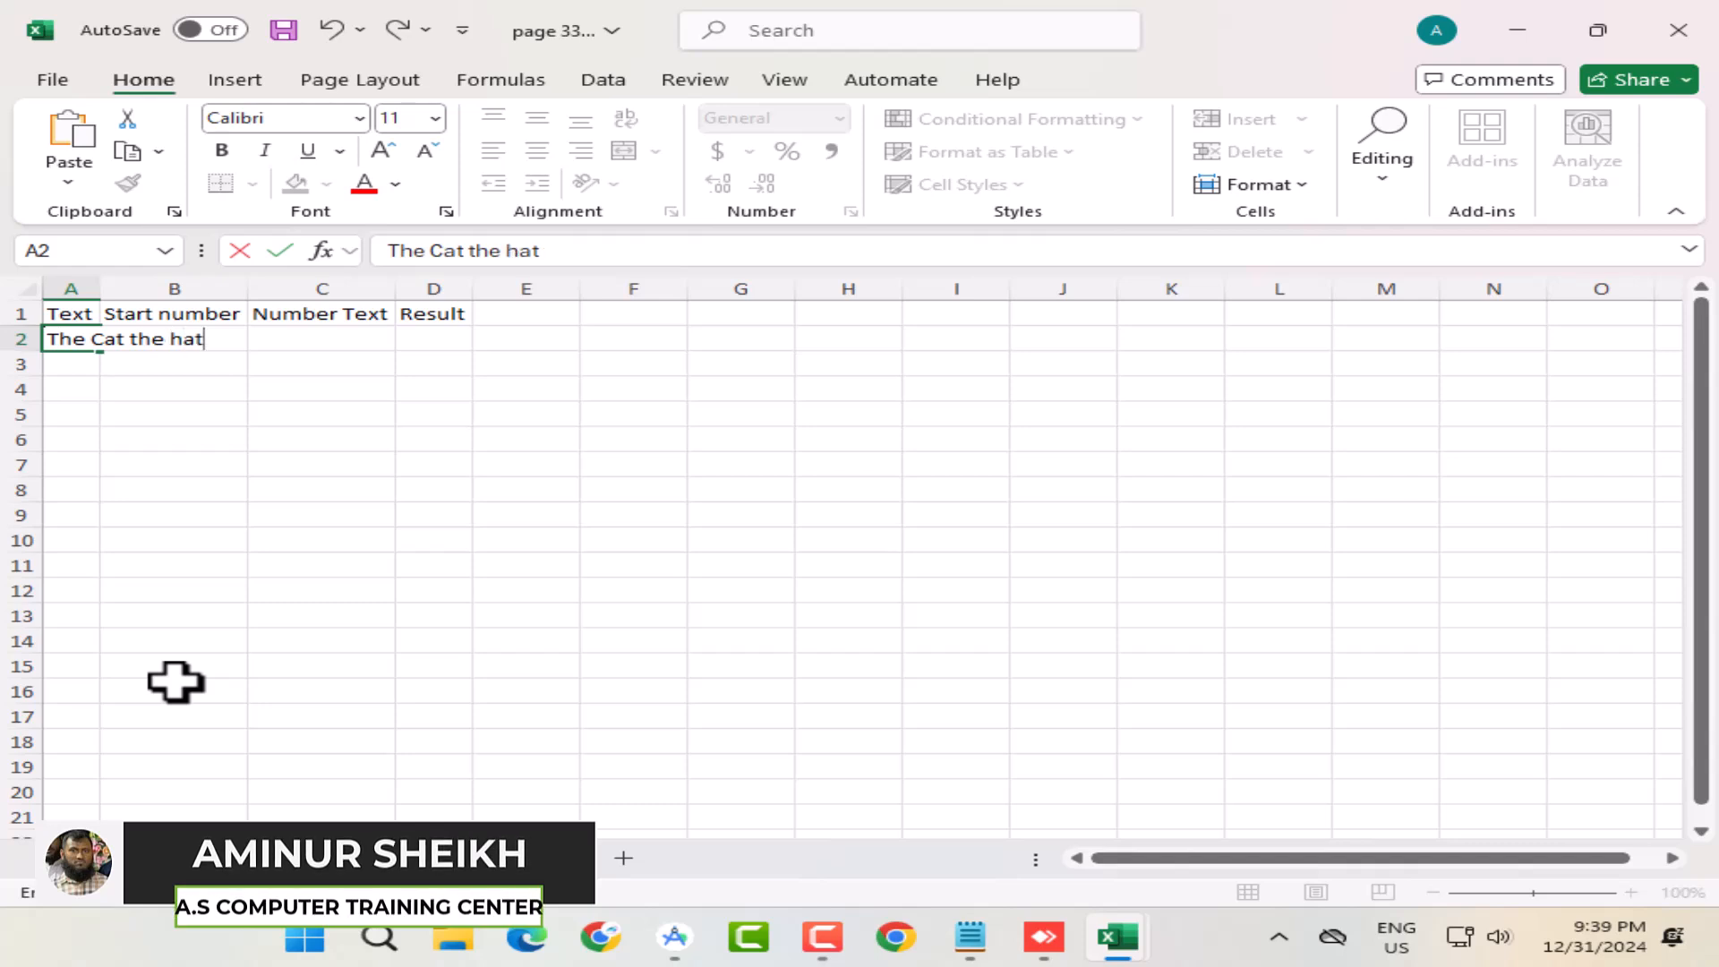
left_click(124, 341)
type("in")
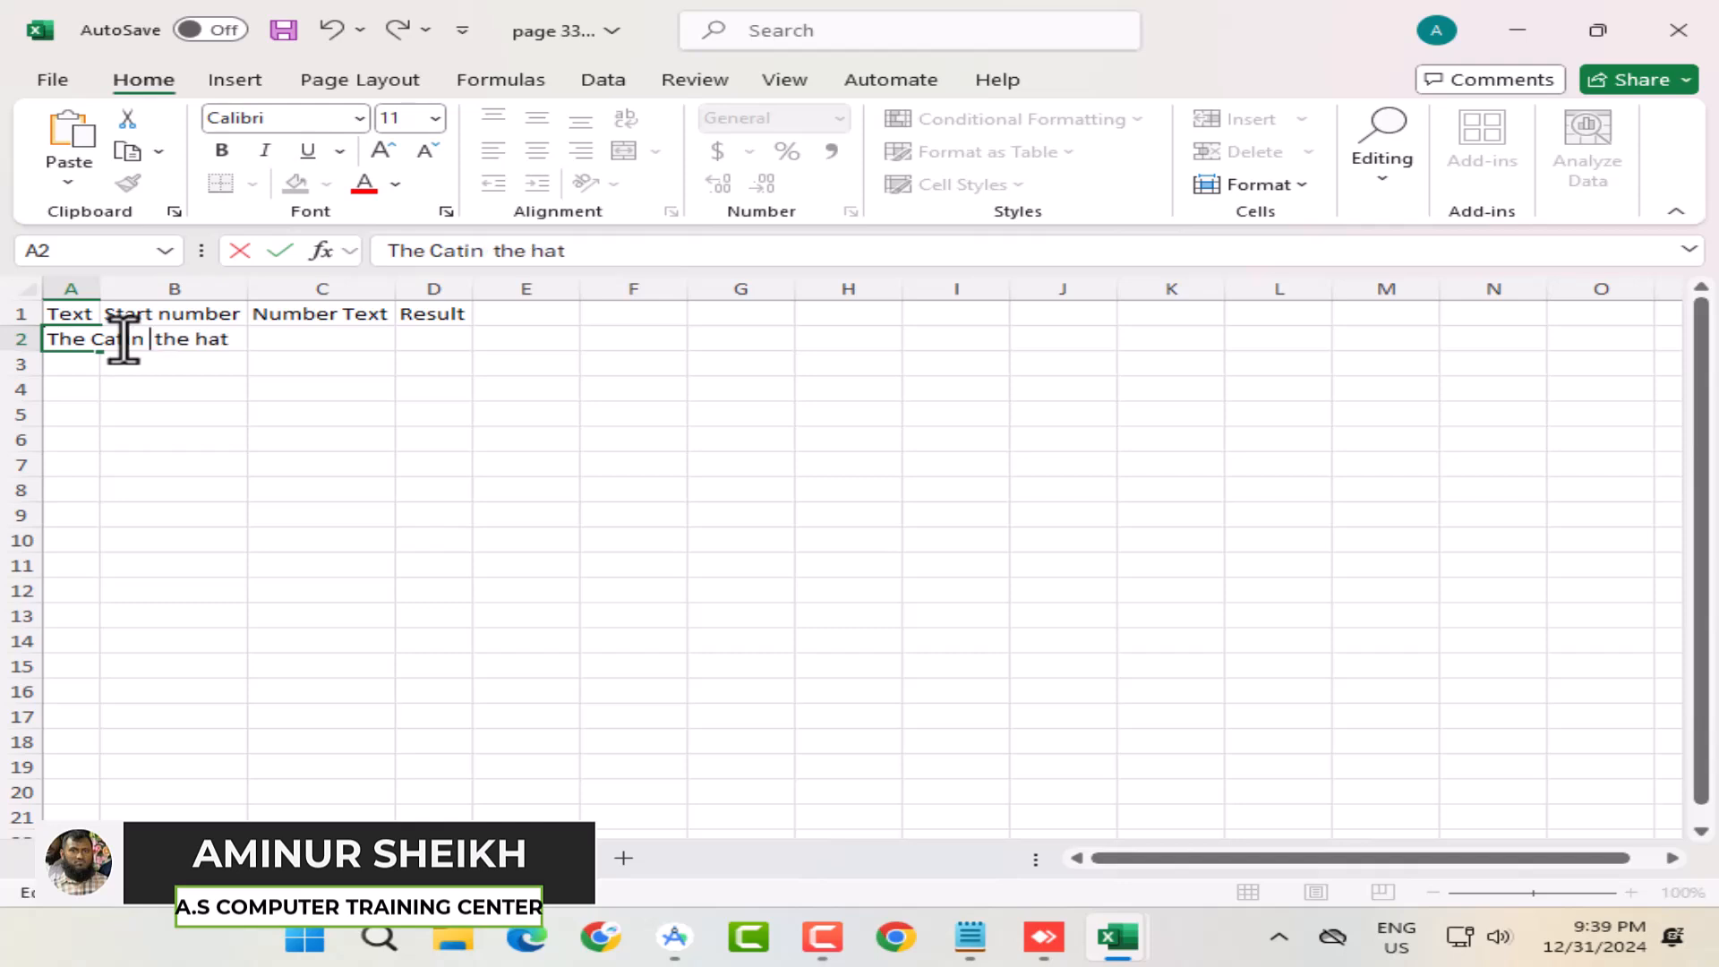
left_click(115, 414)
Autofit column A to its text and fill the sample text from A2 down to A3
double_click(99, 288)
left_click(165, 338)
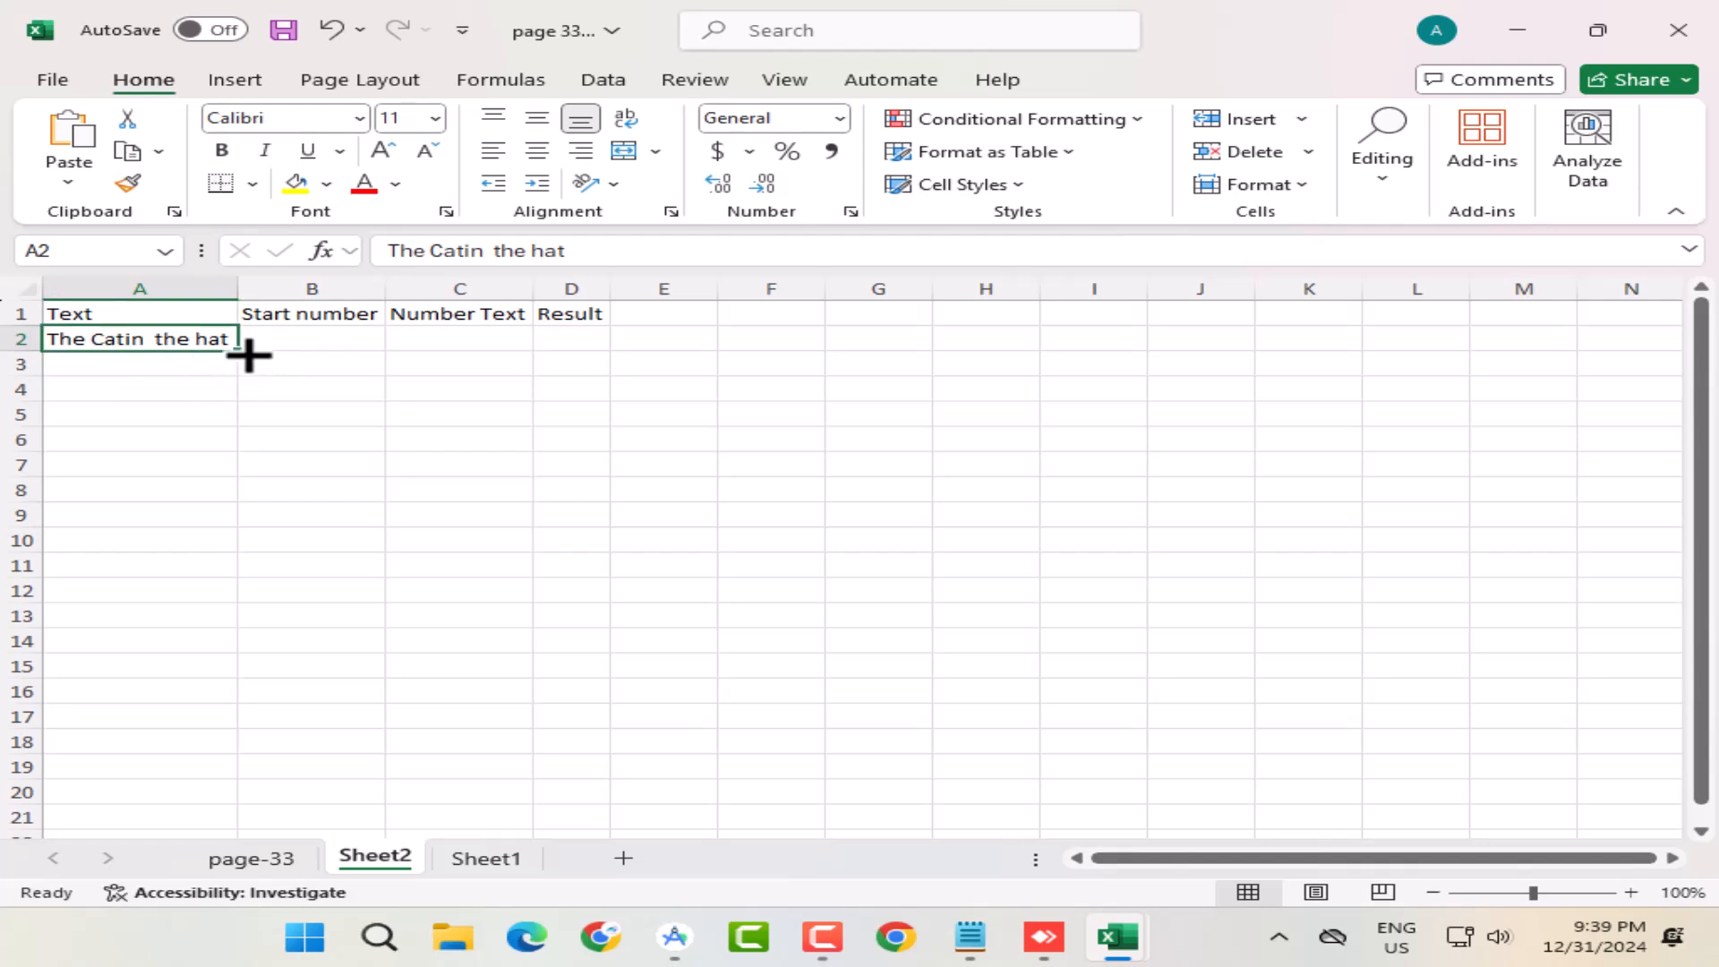
left_click(192, 285)
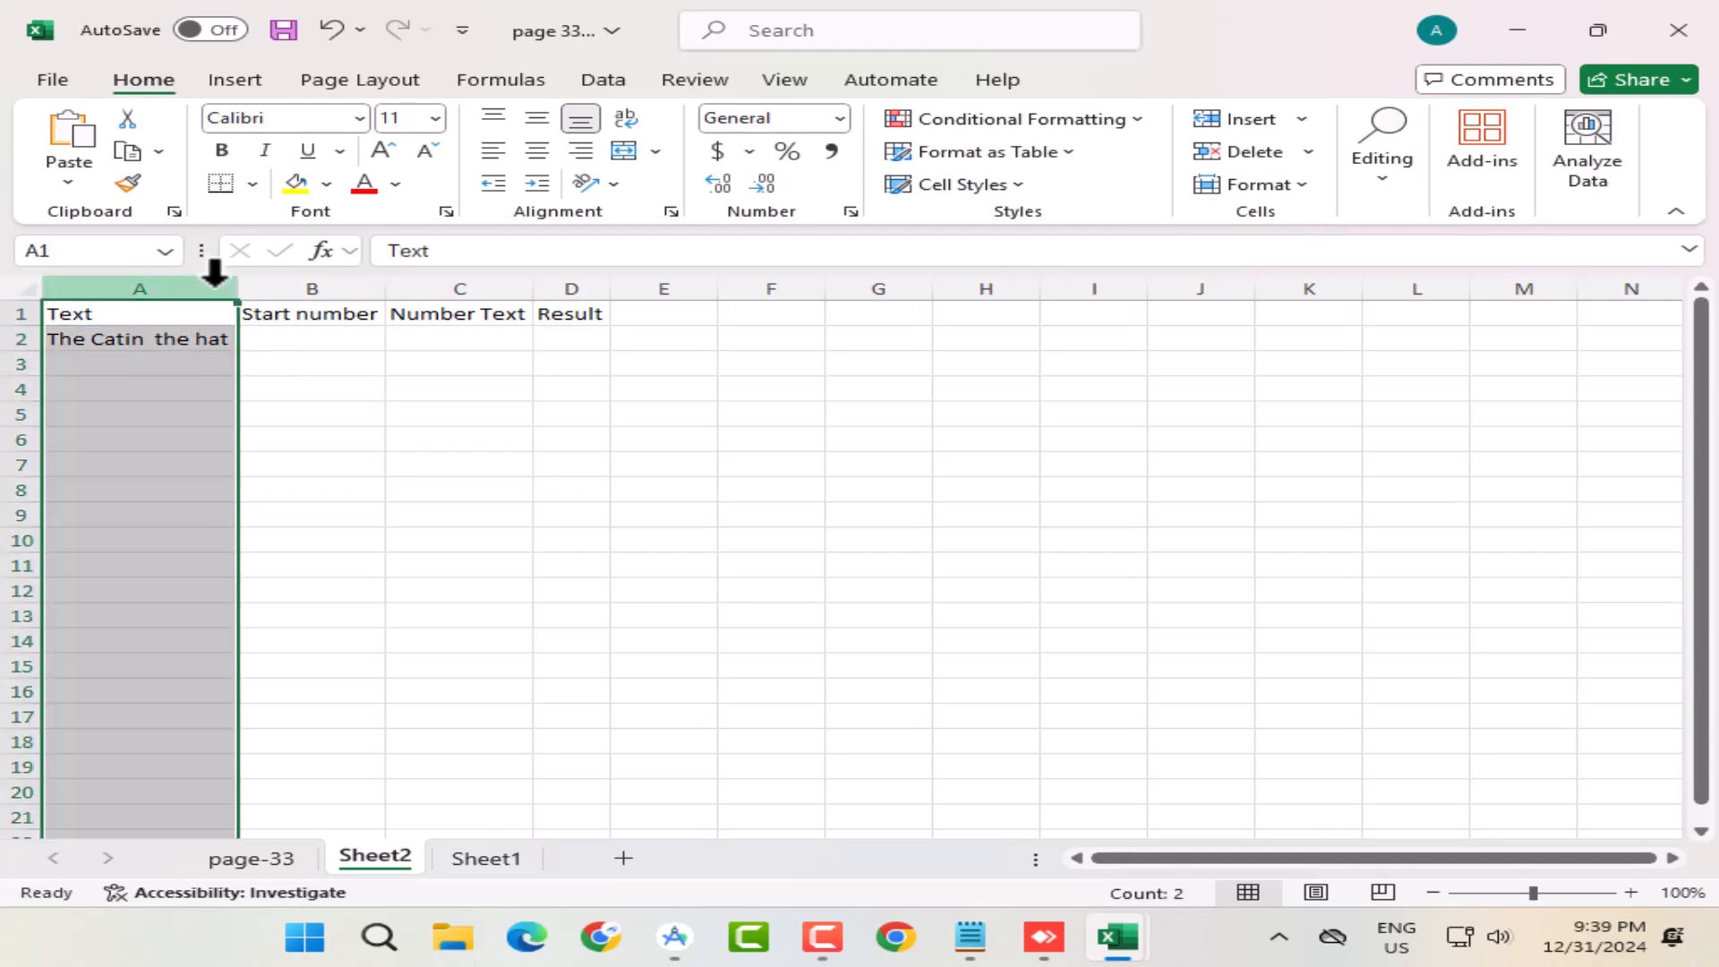
left_click(191, 336)
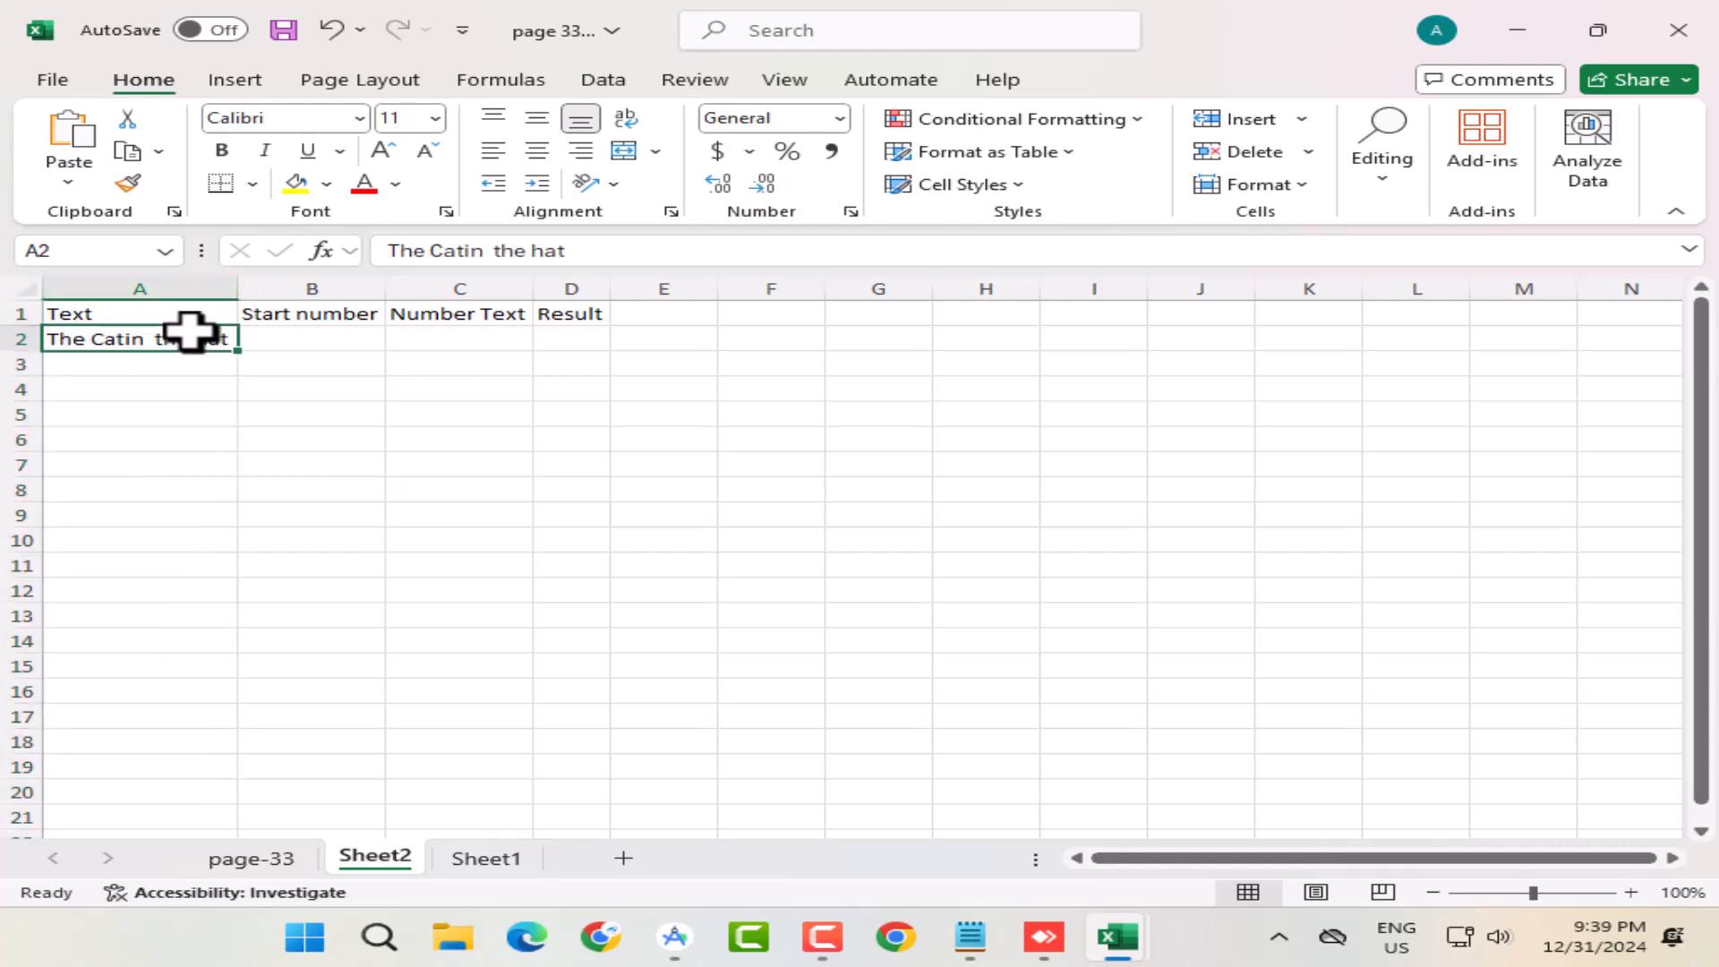
left_click_drag(239, 363, 238, 376)
Enter 5 as the start number in B2 and 3 as the number text in C2
left_click(295, 315)
left_click(294, 345)
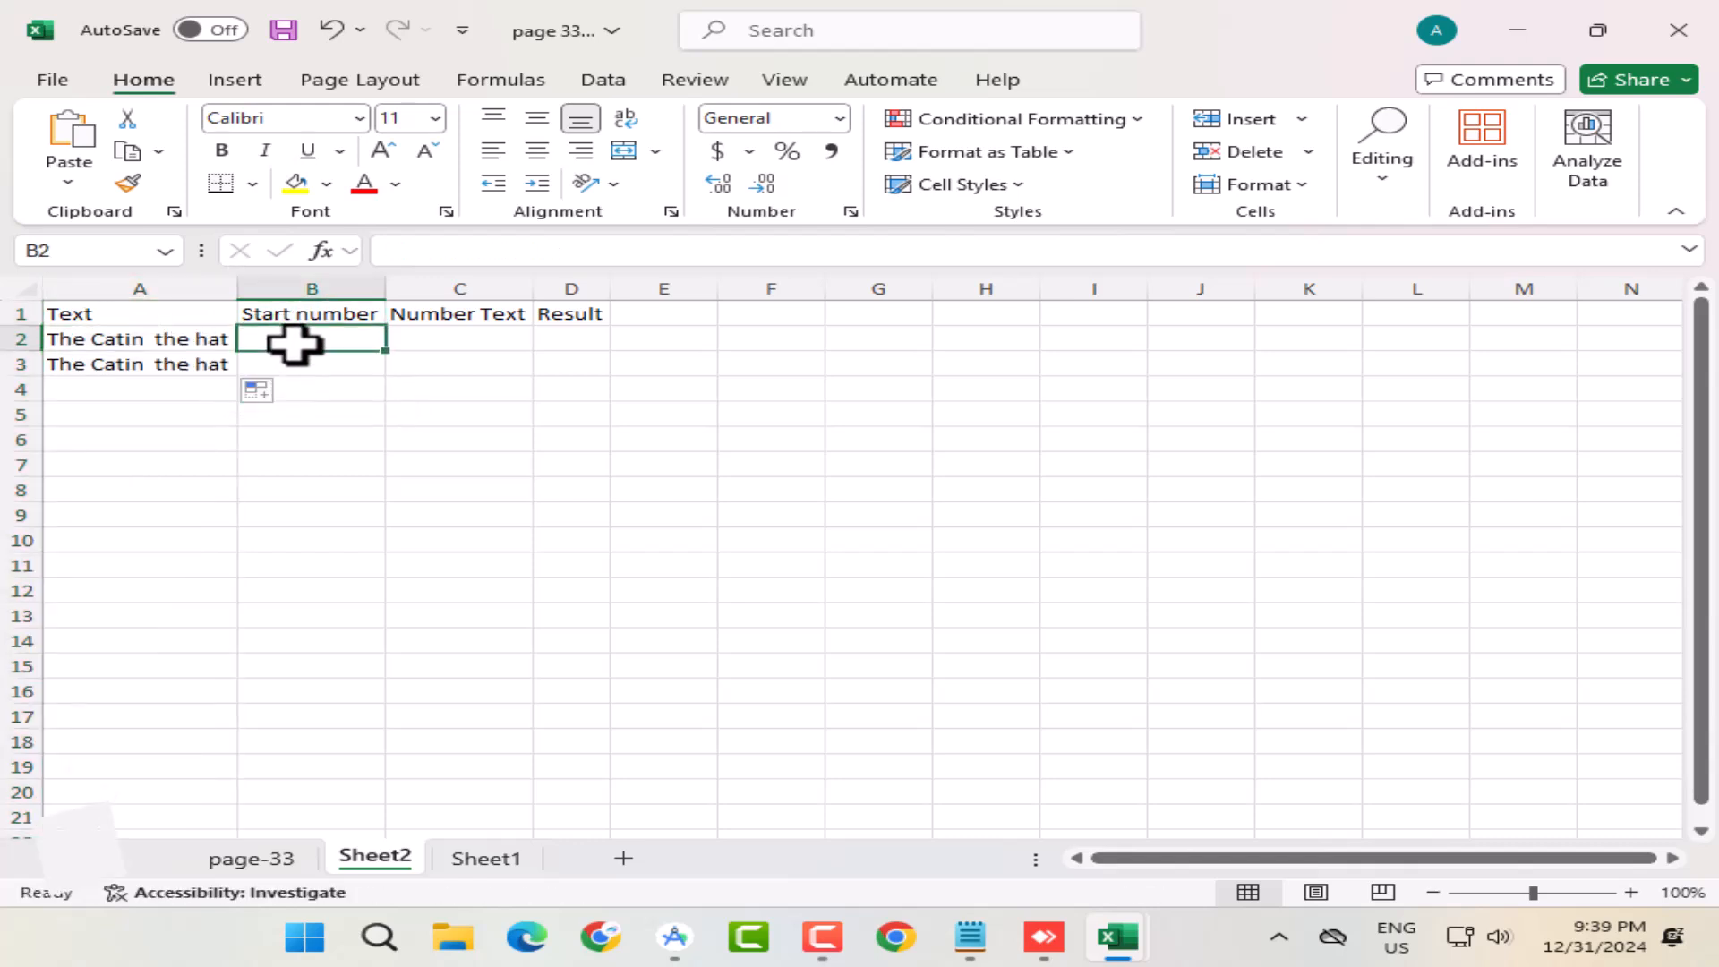
type("5")
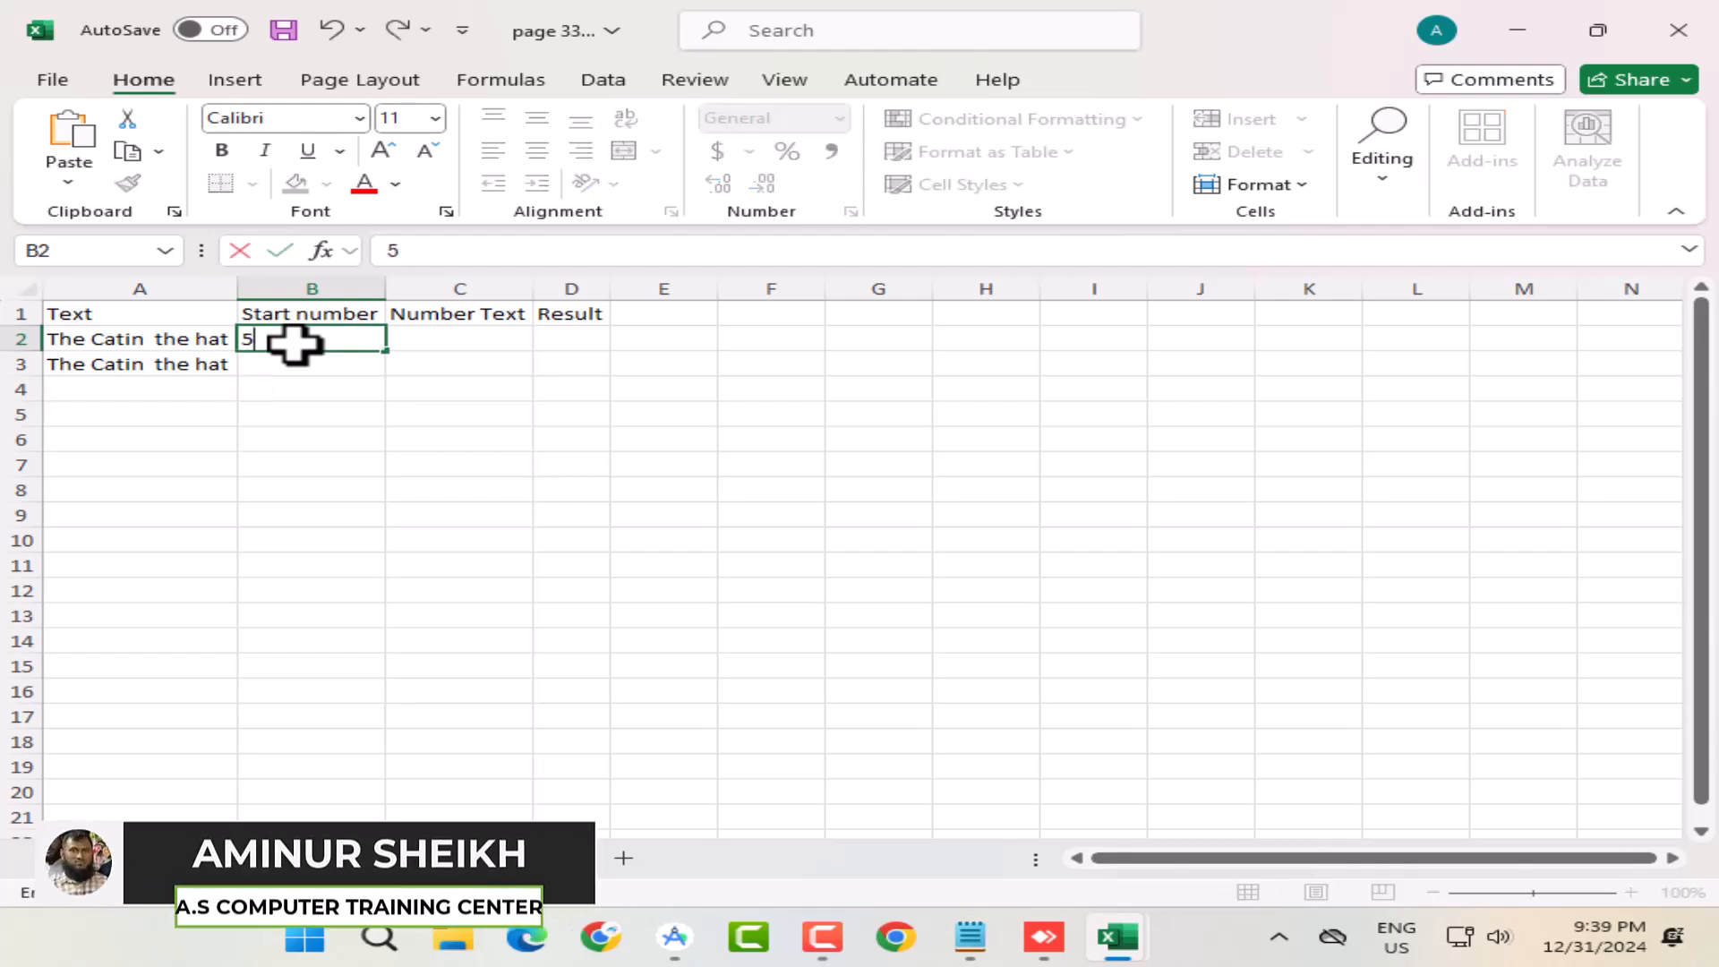
key("Tab")
type("3")
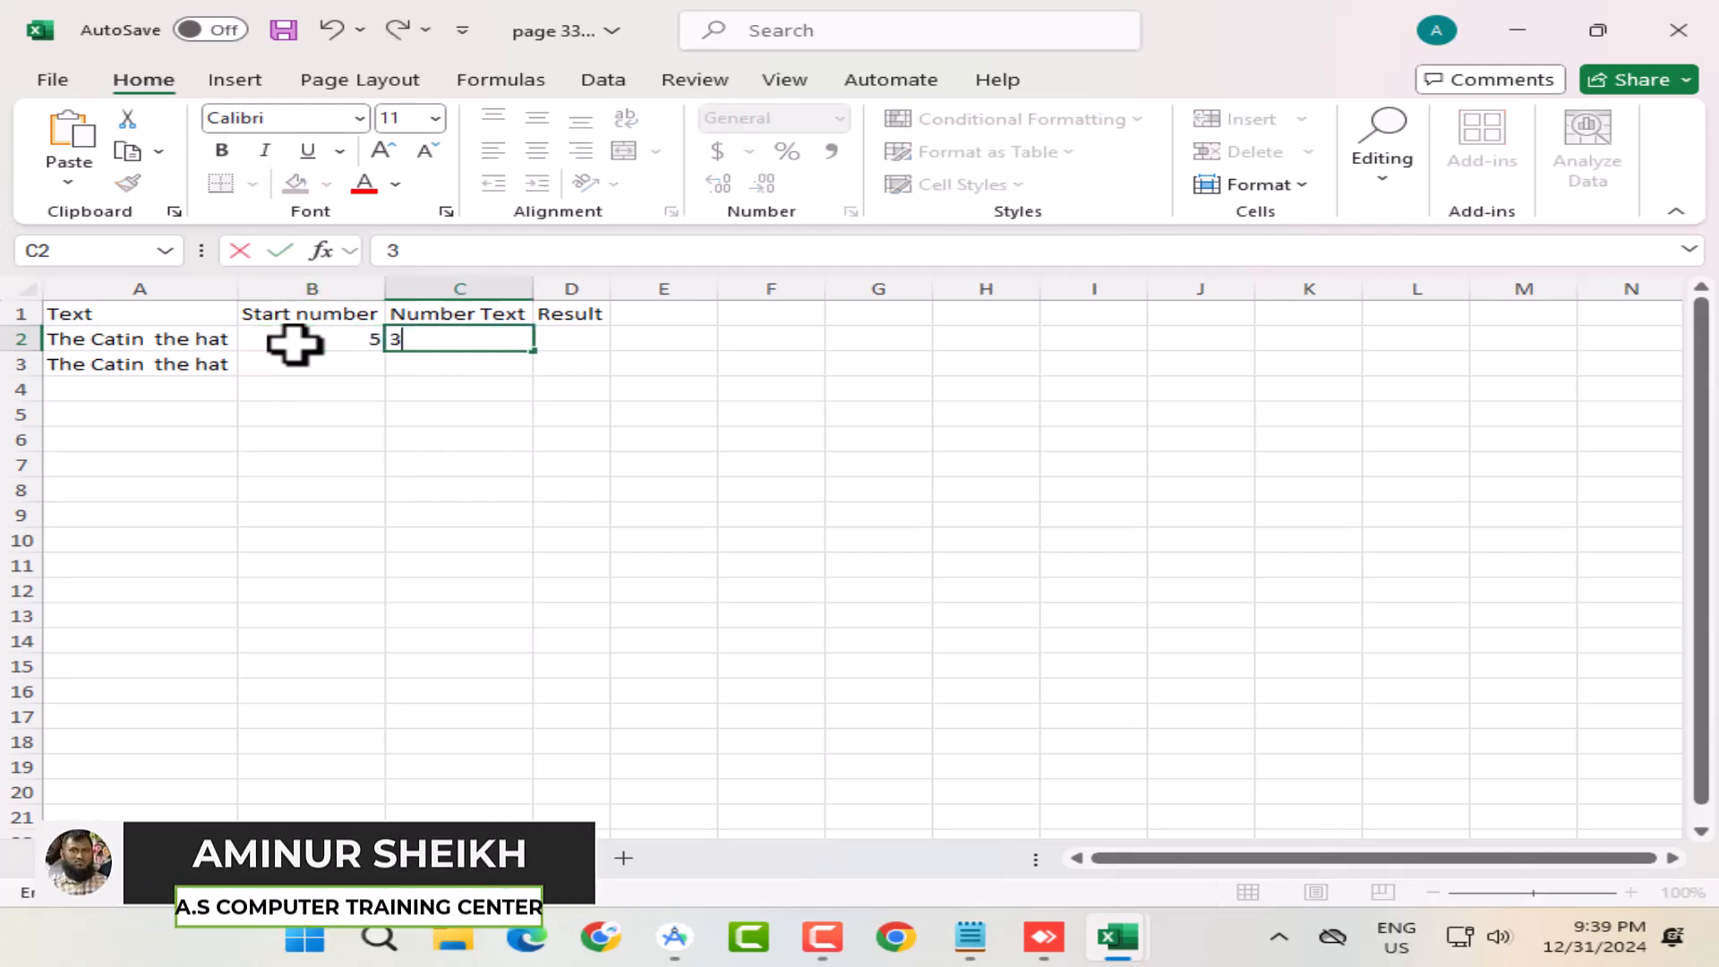
left_click(295, 385)
Enter 16 as the start number in B3 and 3 as the number text in C3
left_click(296, 365)
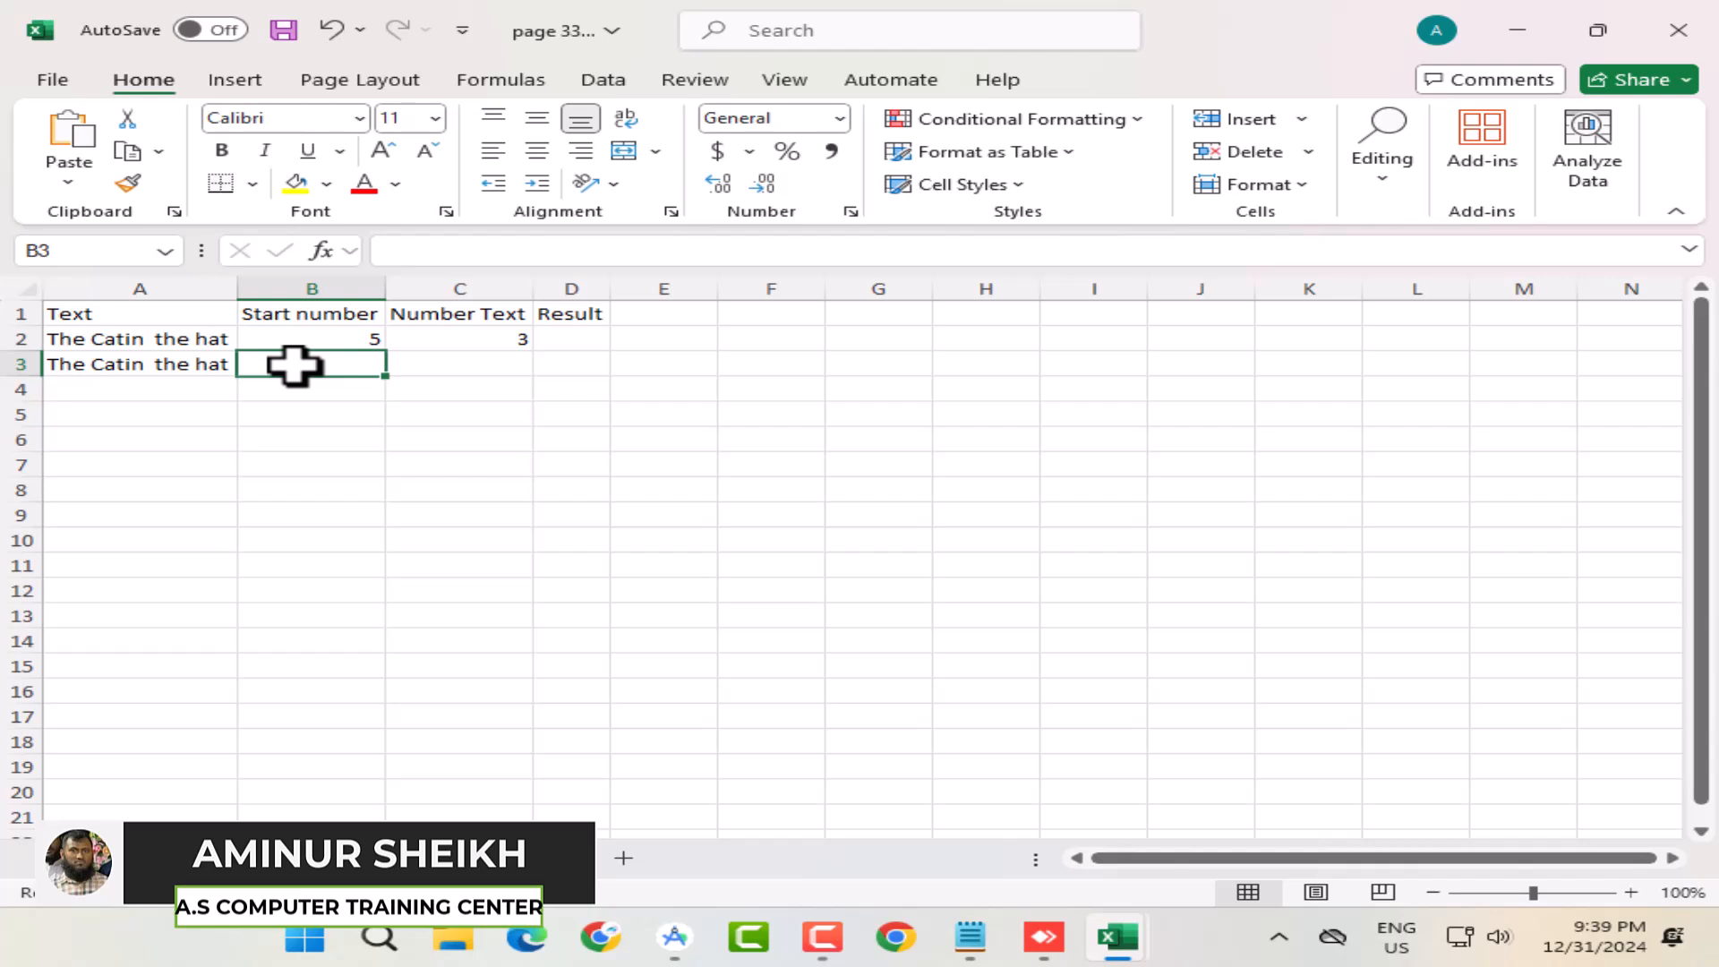
type("16")
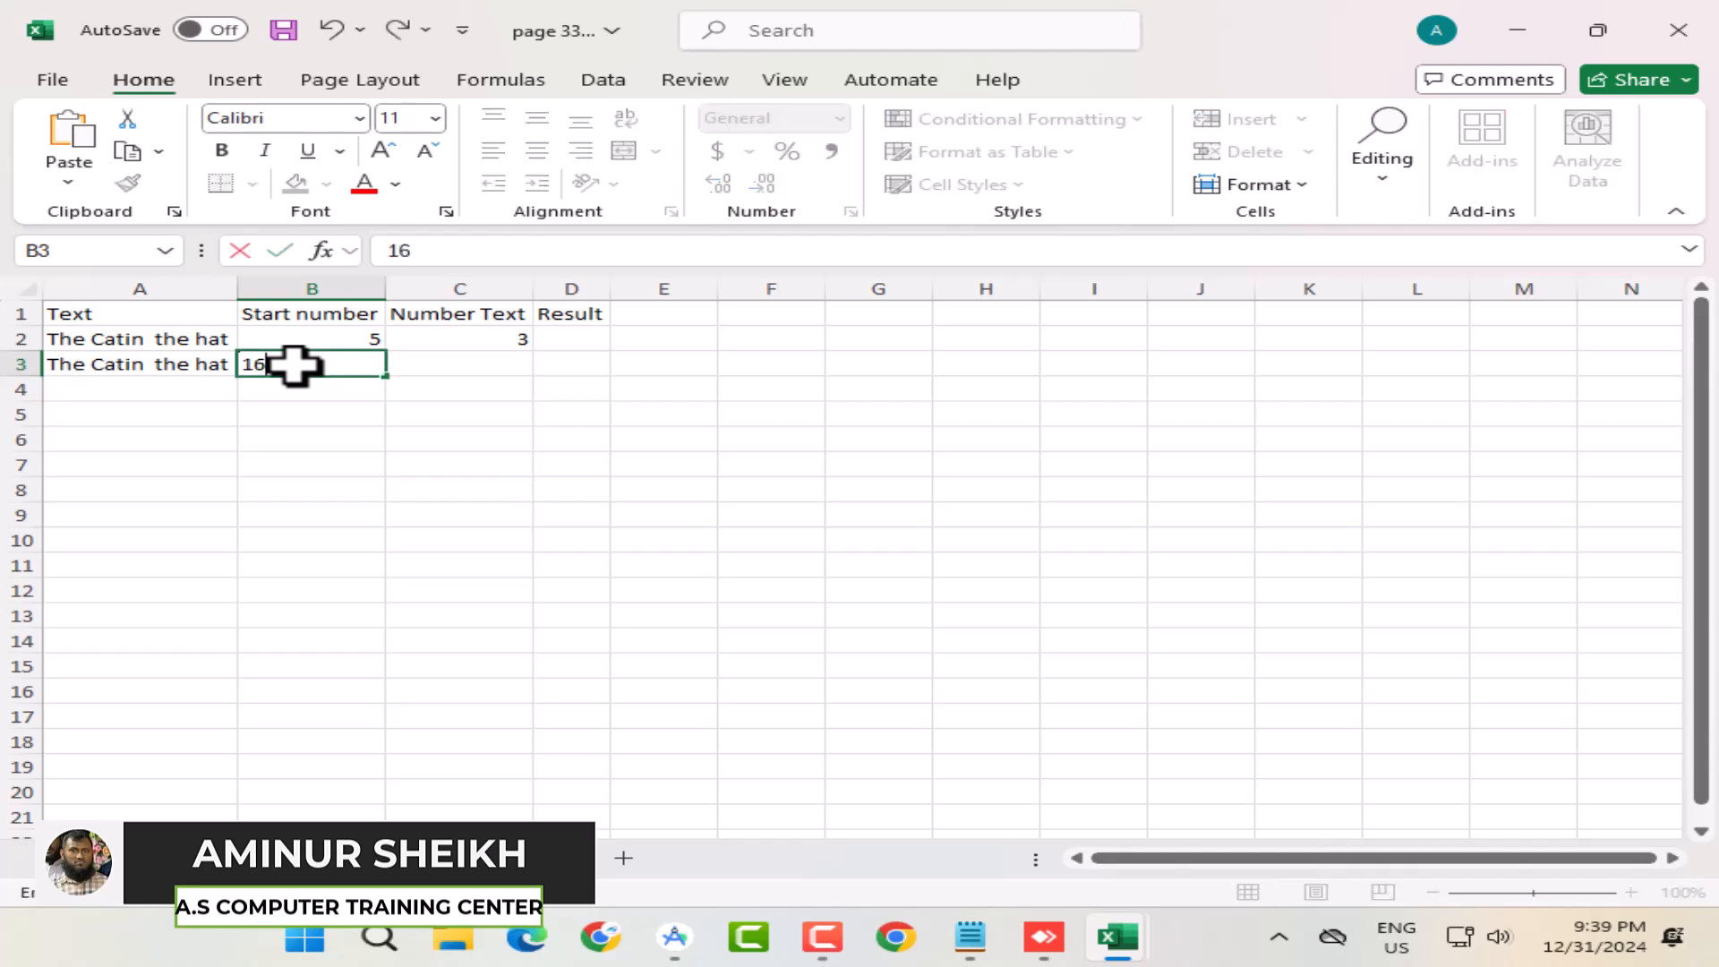
key("Tab")
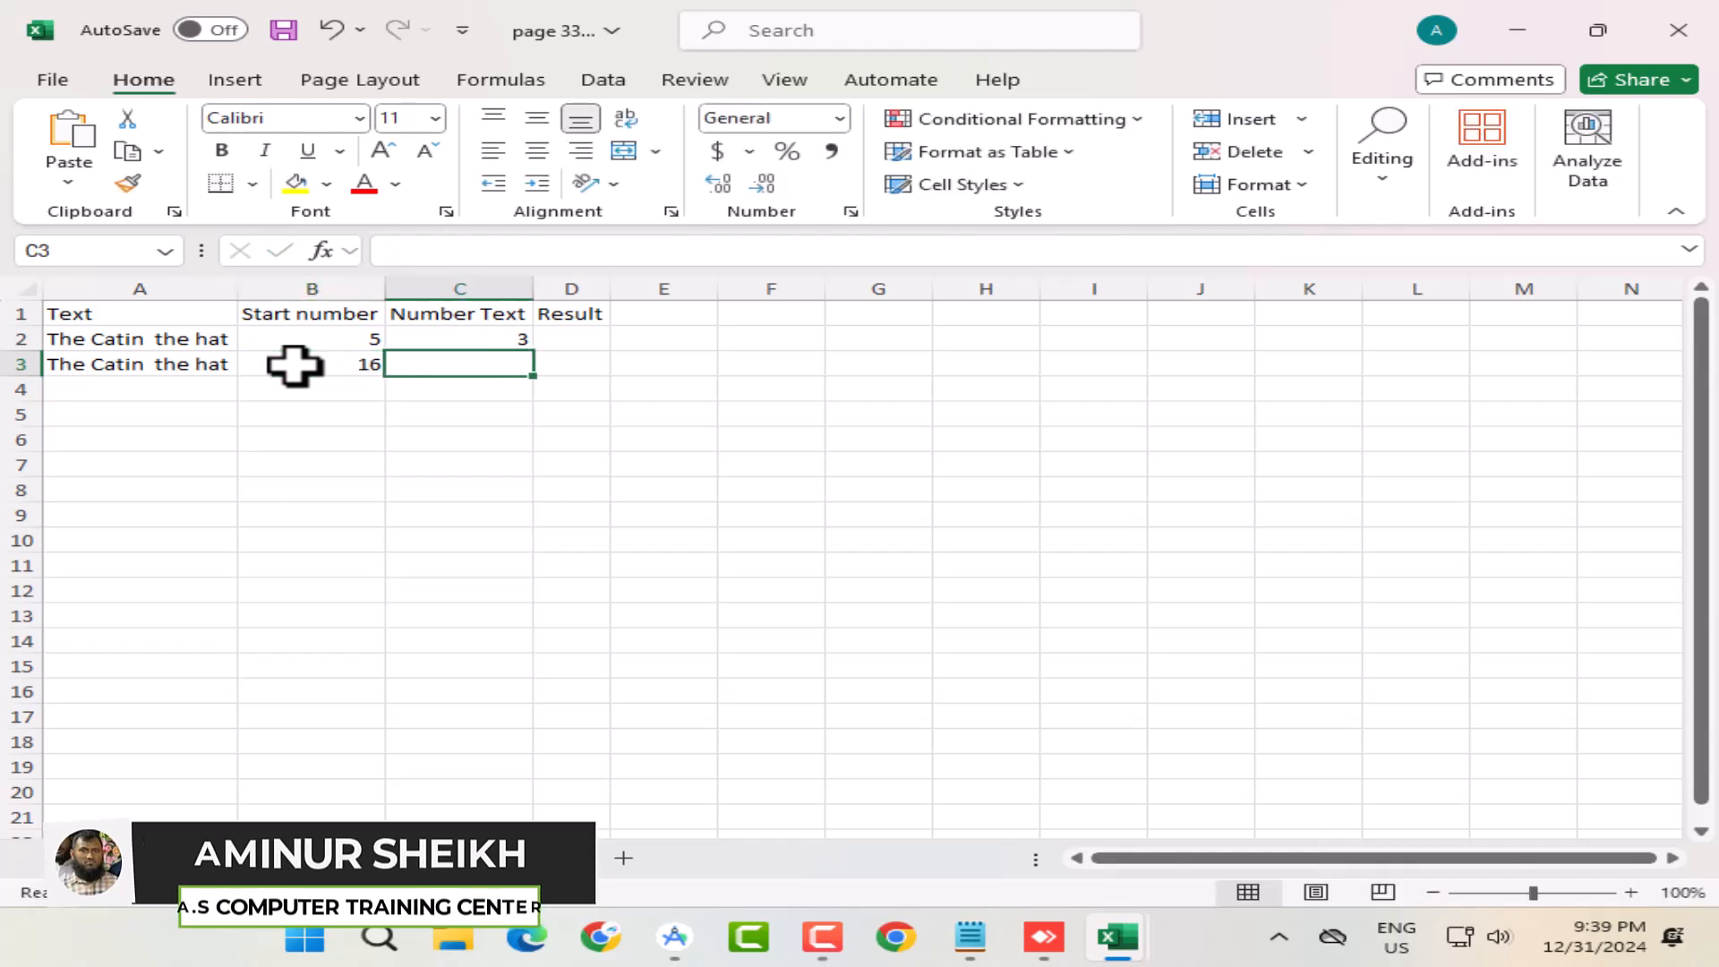
type("3")
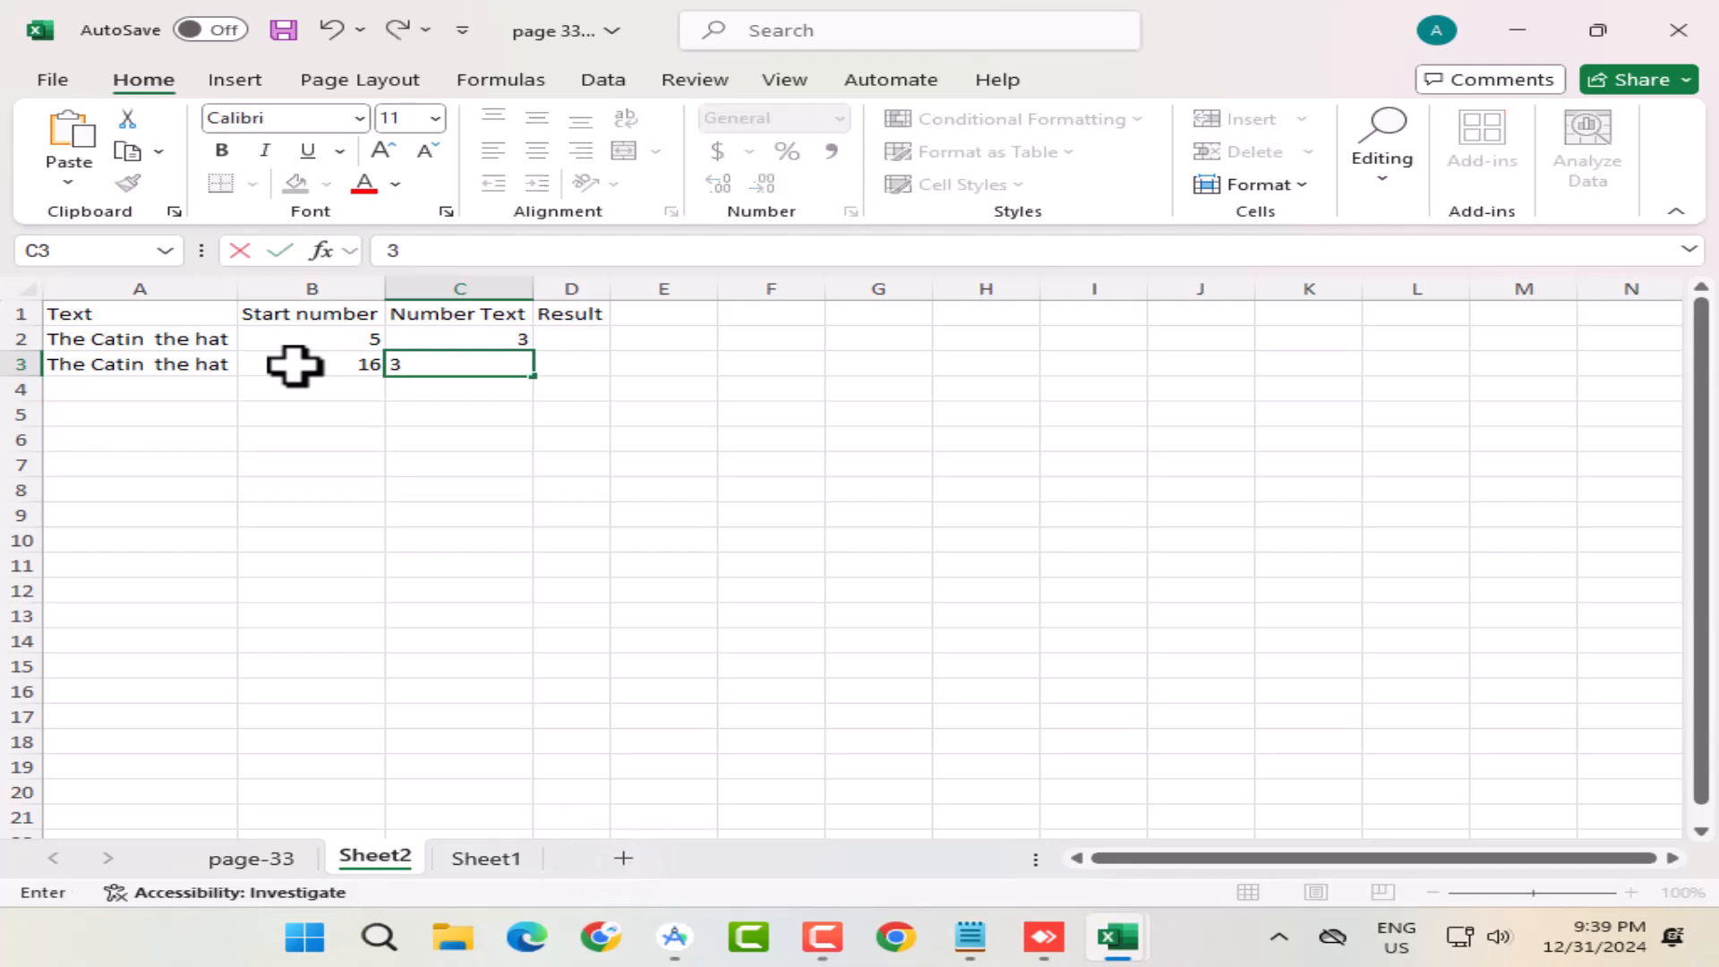
key("Return")
Enter the formula =MID(A2,B2,C2) in cell D2 under the Result header
left_click(541, 333)
type("=MI")
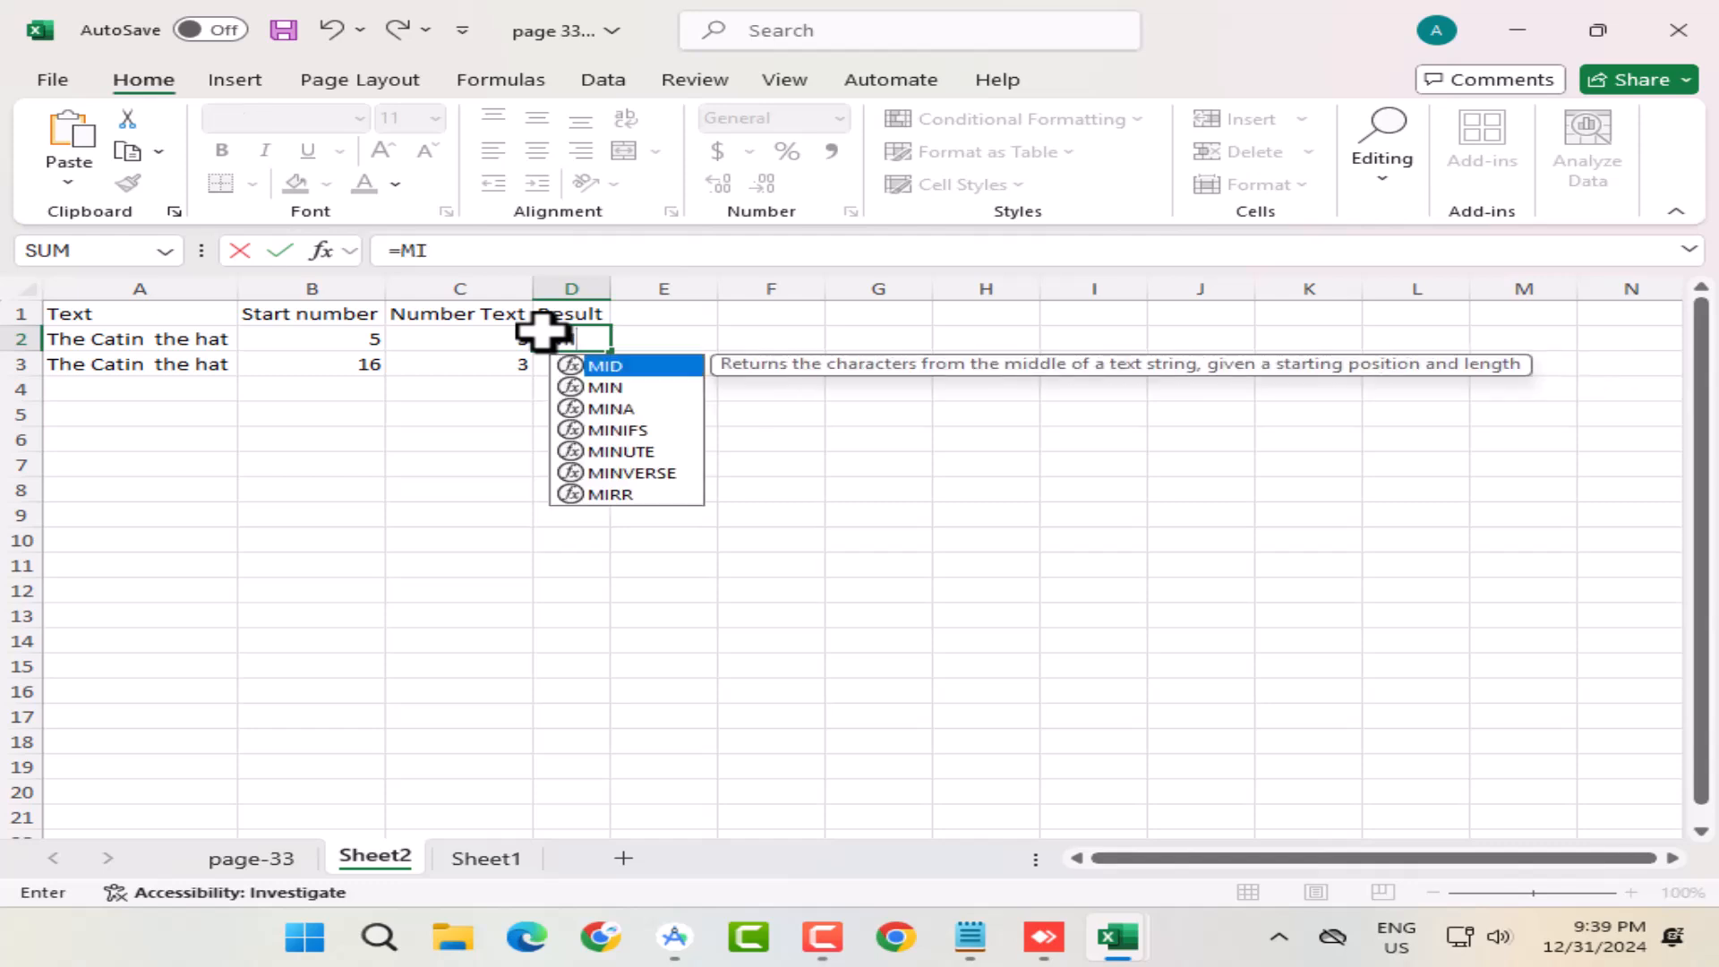
type("D(")
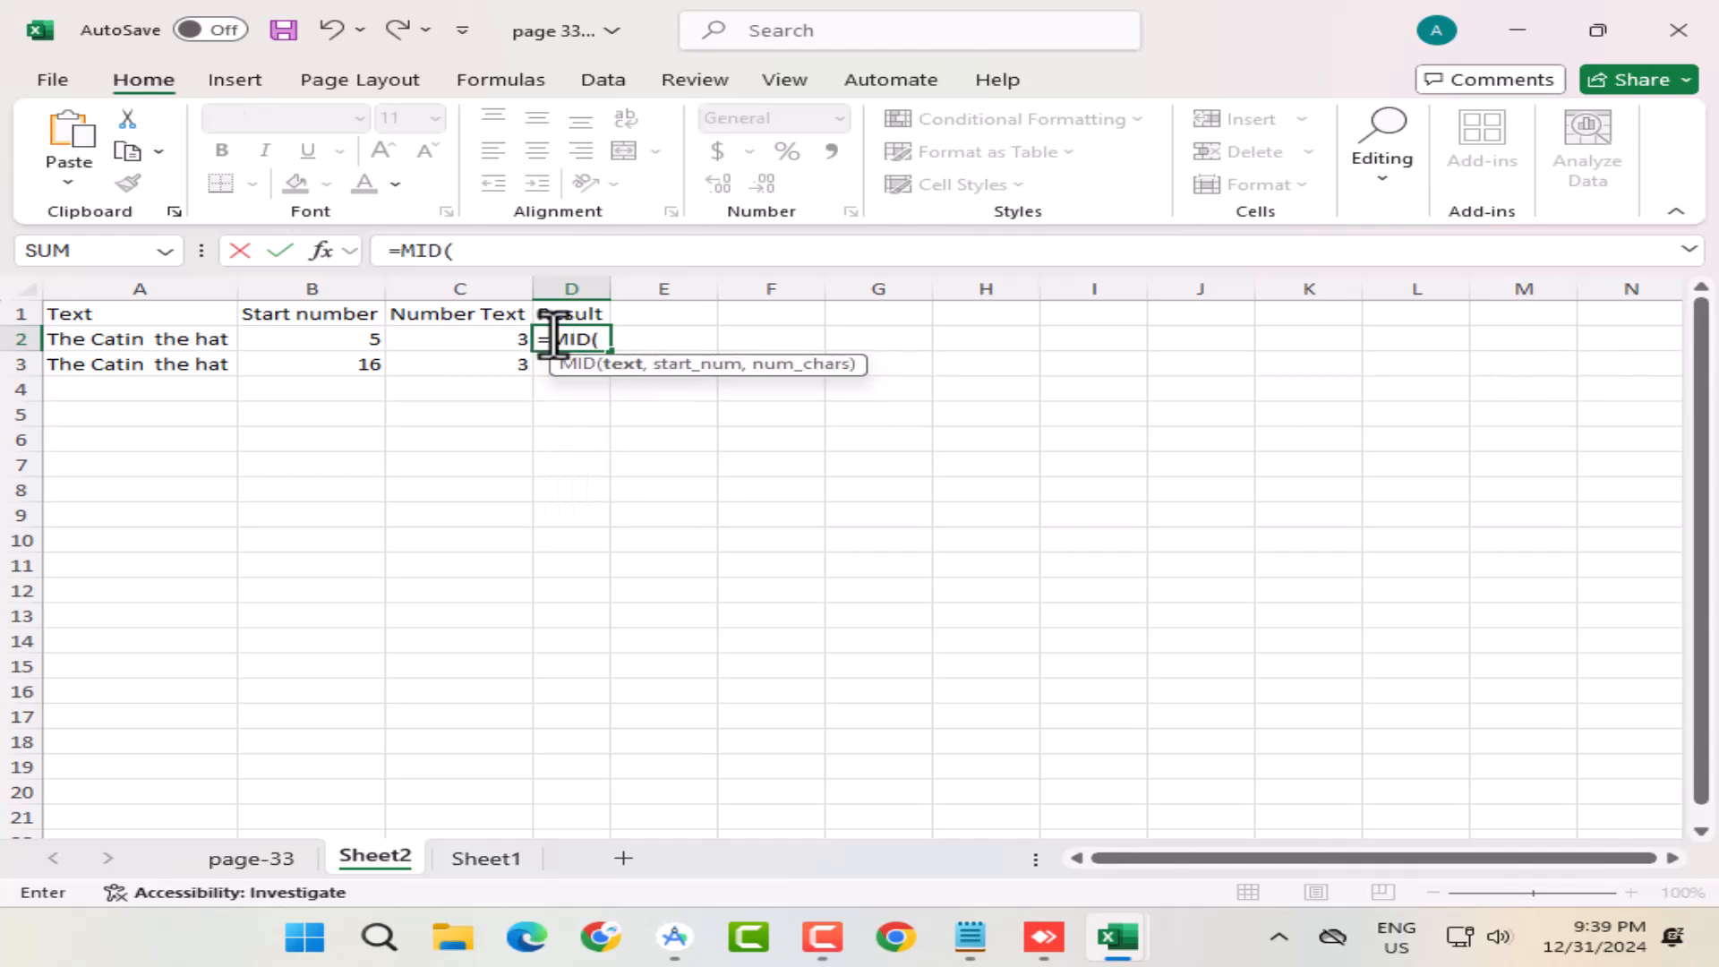
left_click(112, 338)
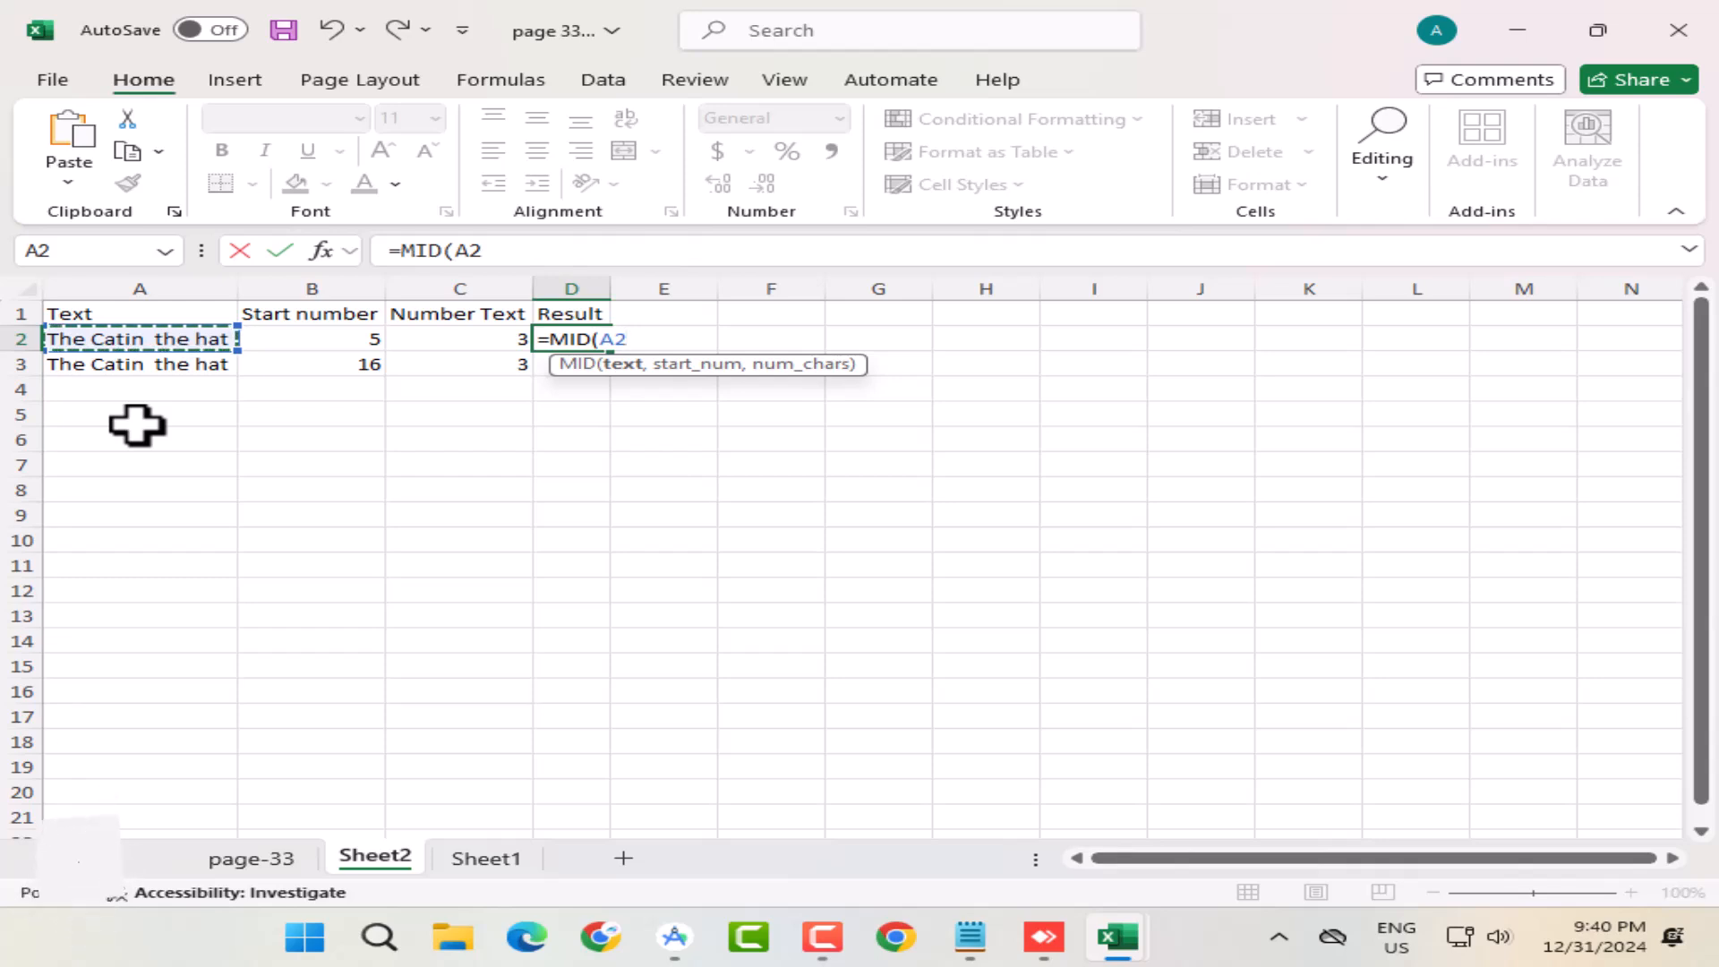
type(",")
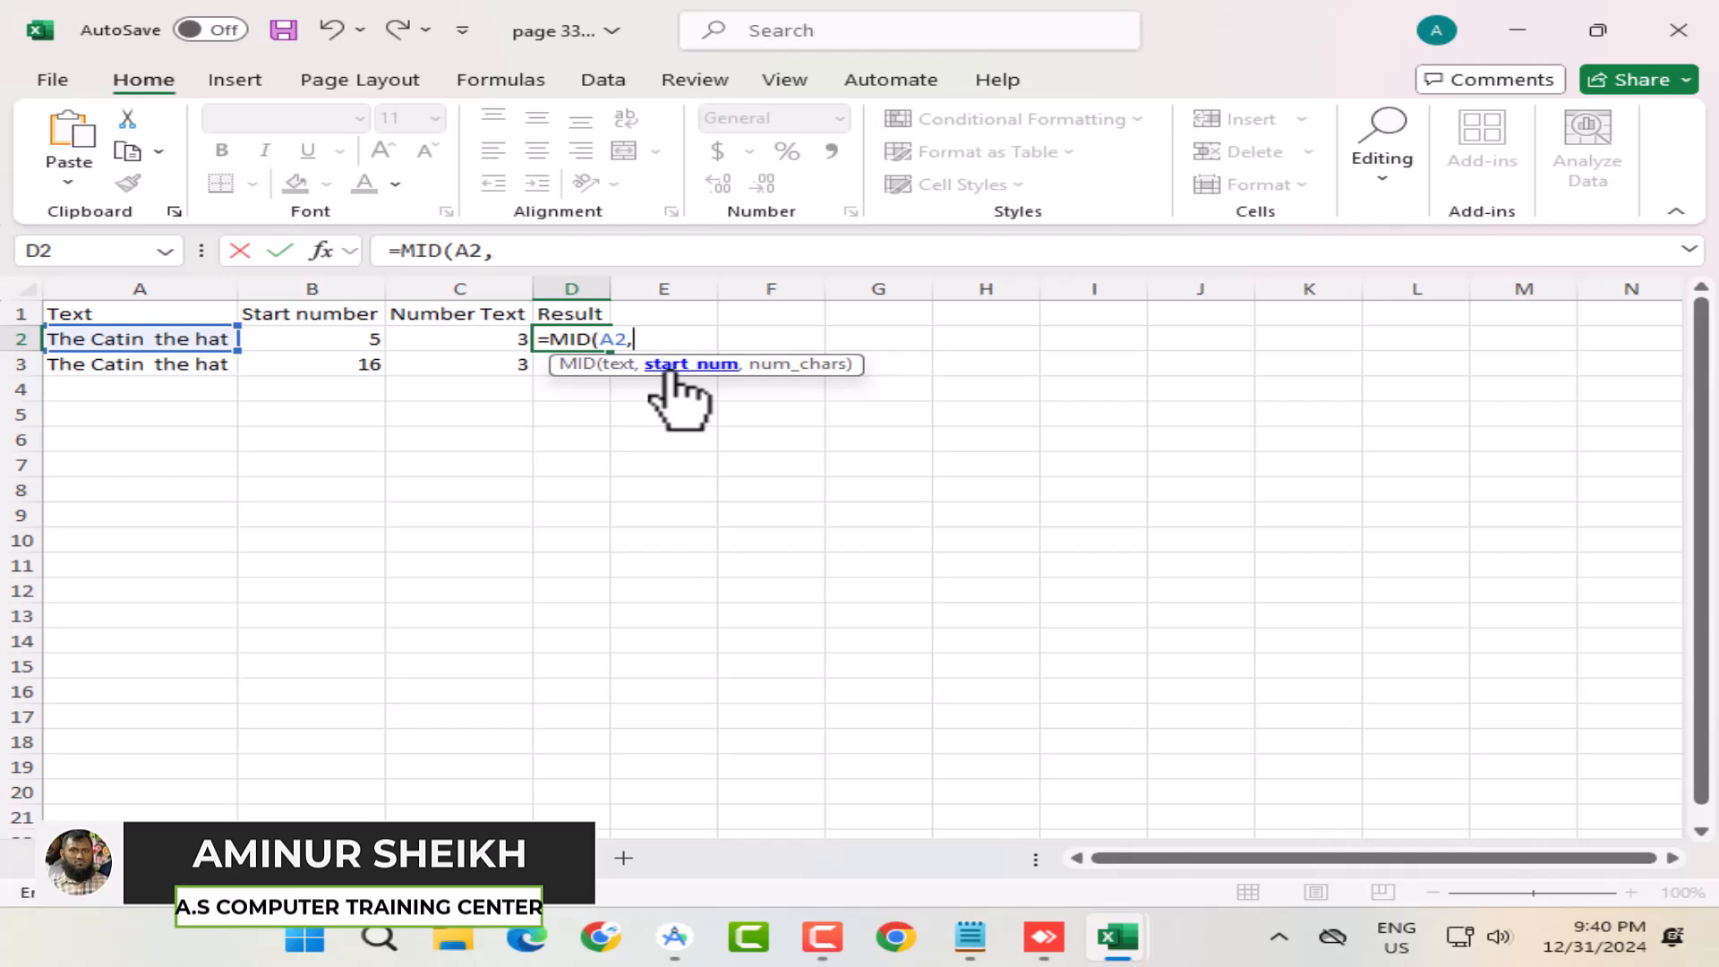
left_click(302, 338)
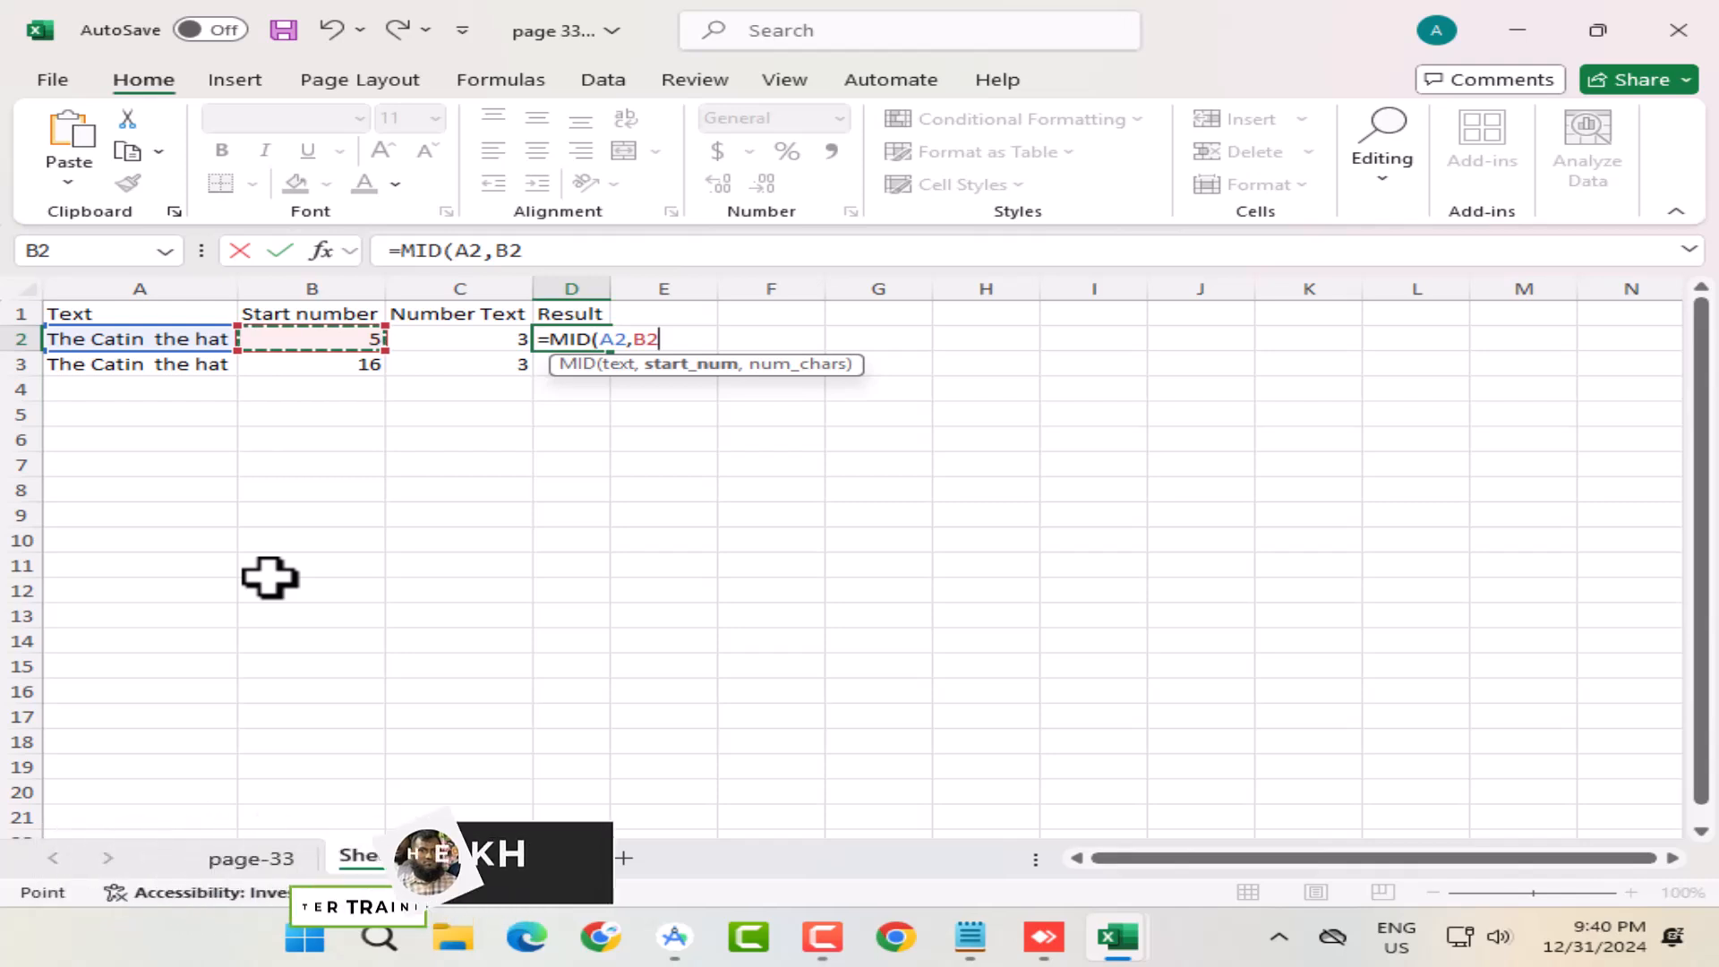
type(",")
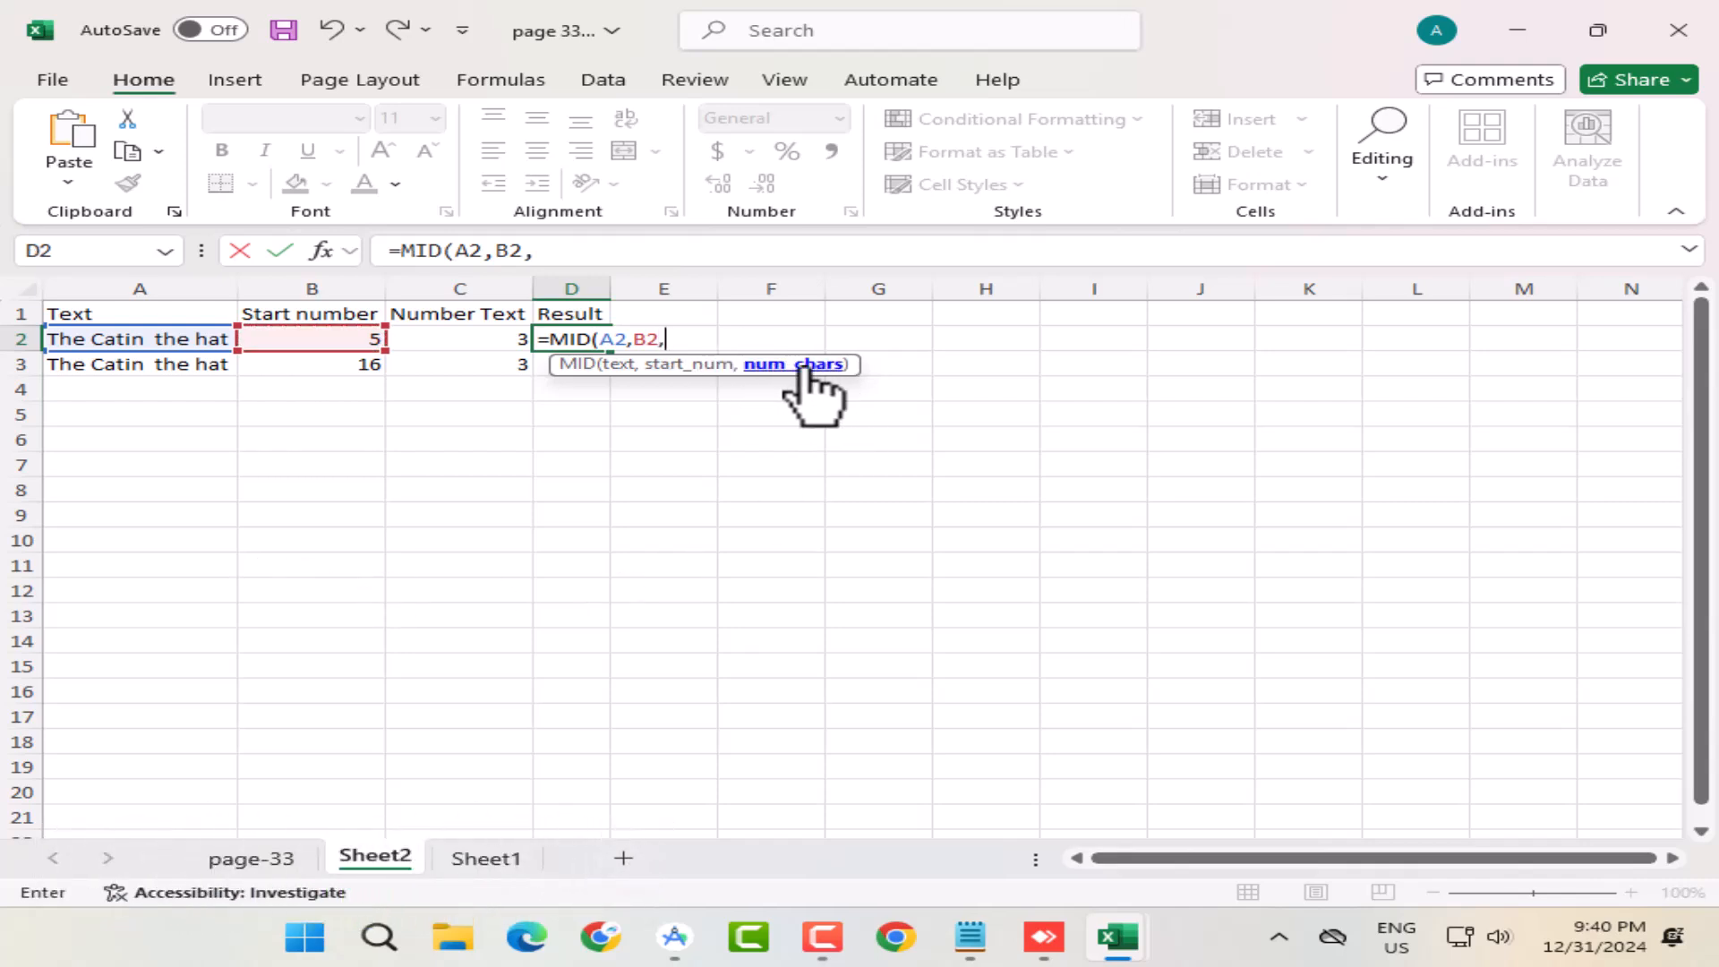
left_click(495, 337)
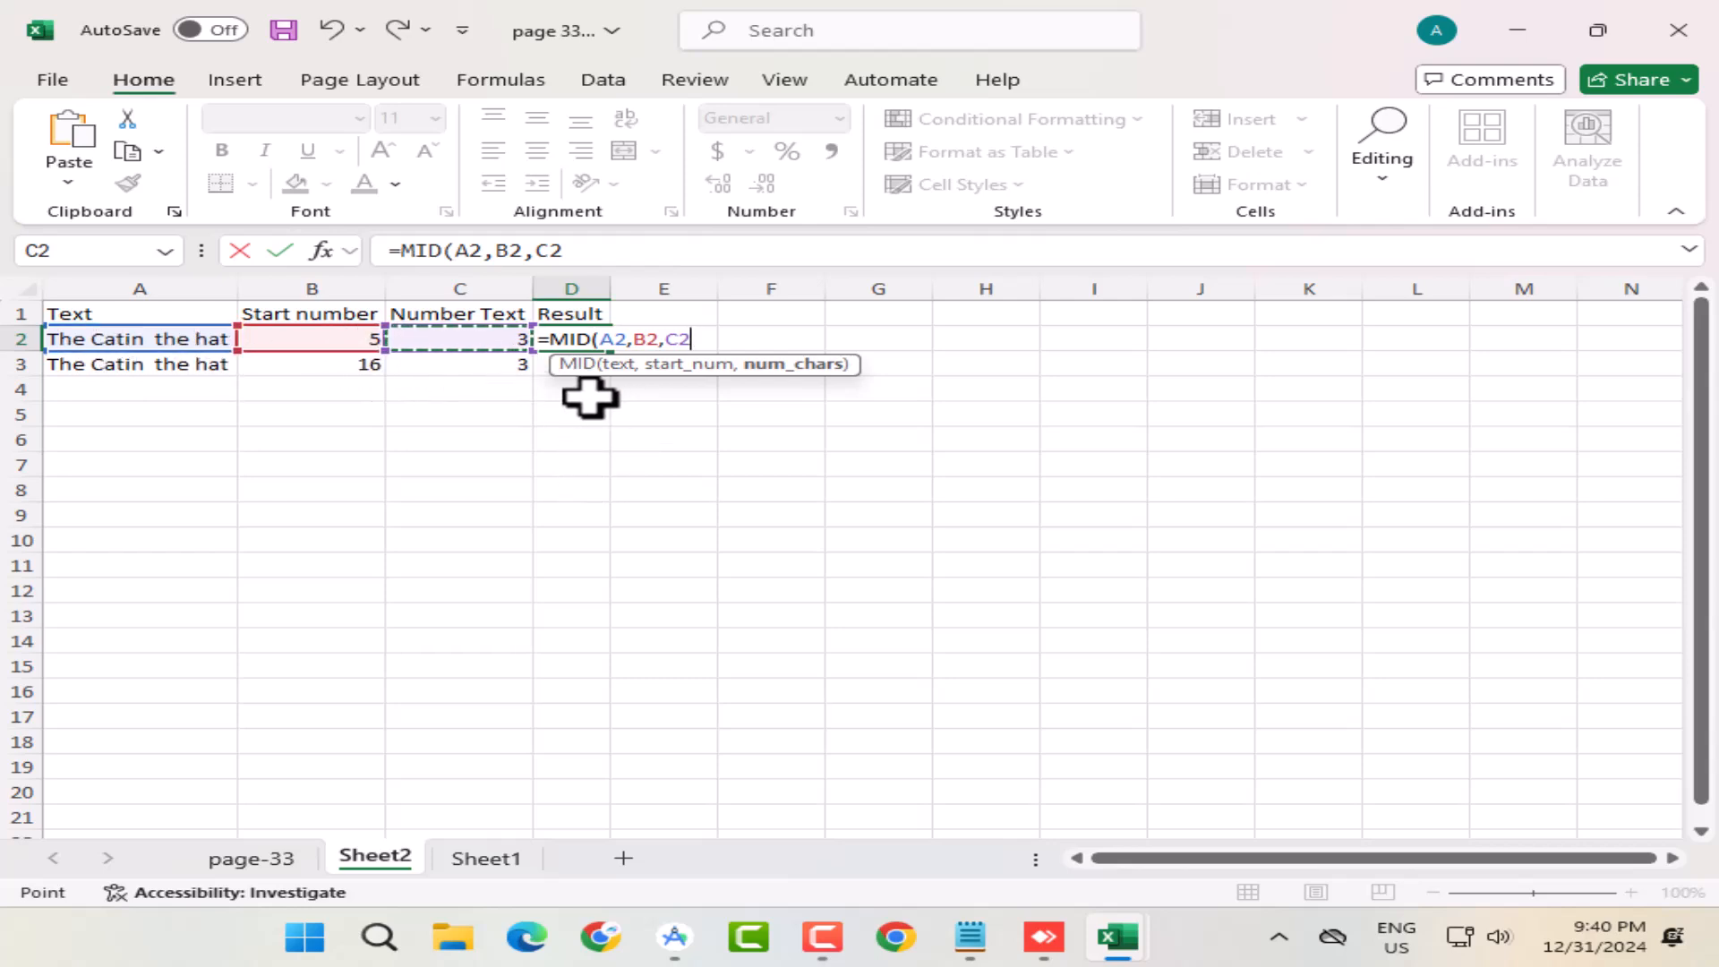
type(")")
key("Return")
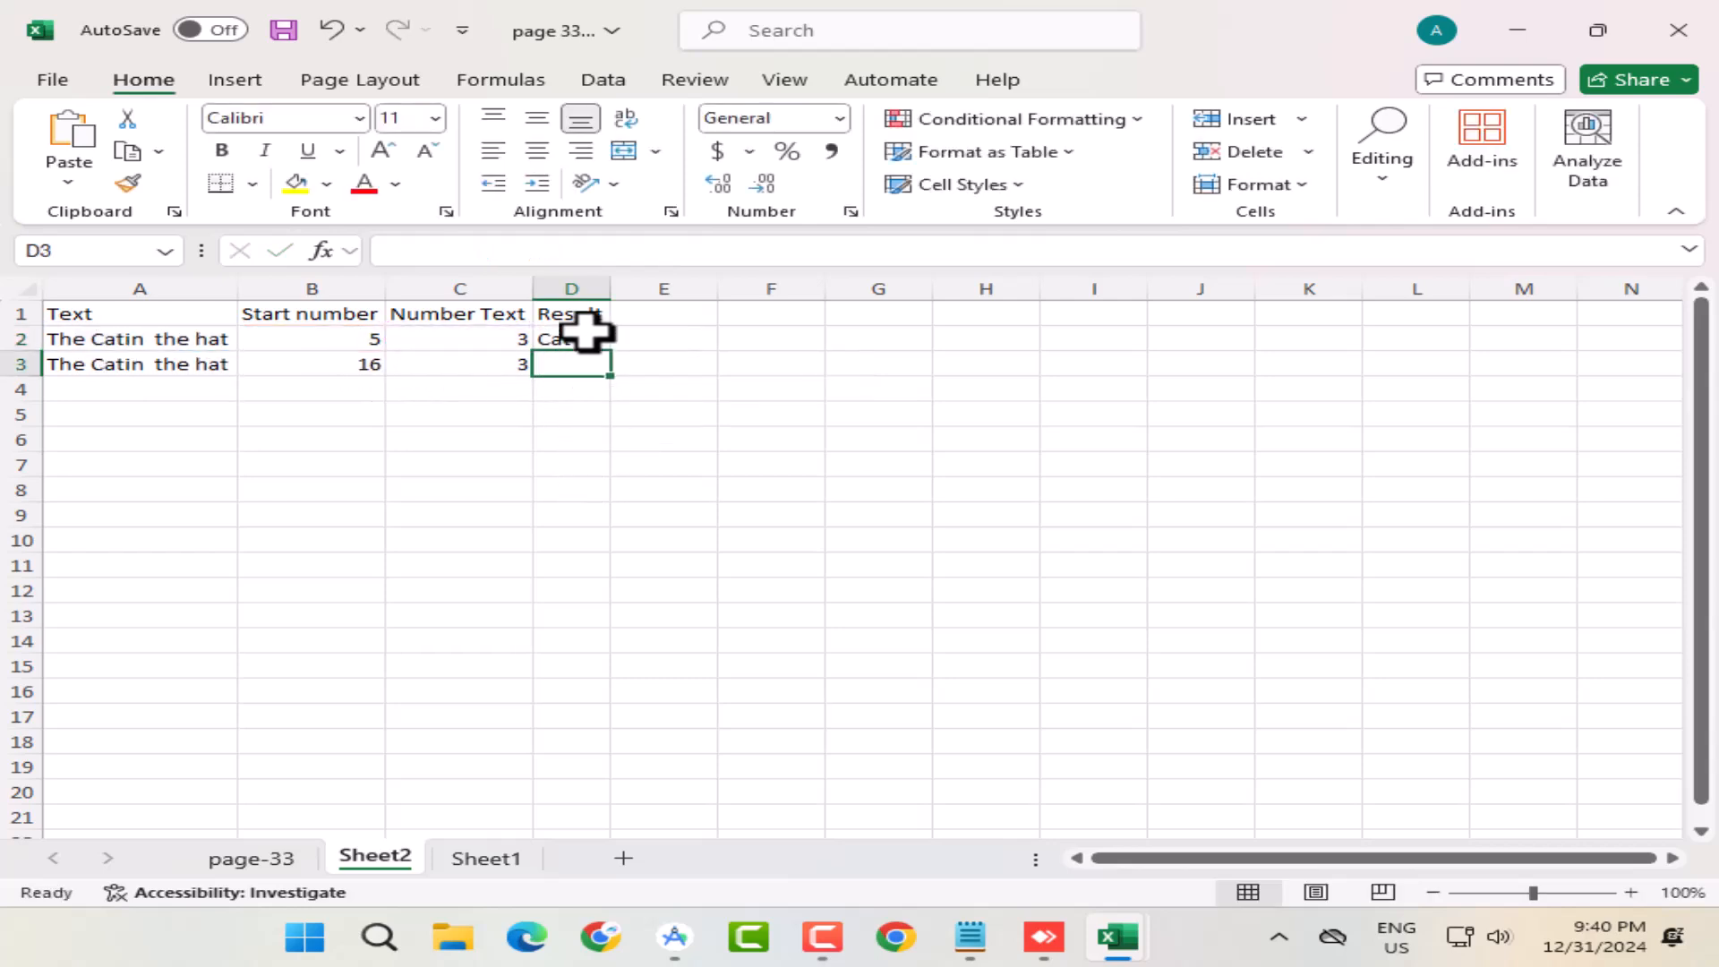
Insert a space between "Cat" and "in" in the sample text of cells A2 and A3
left_click(584, 337)
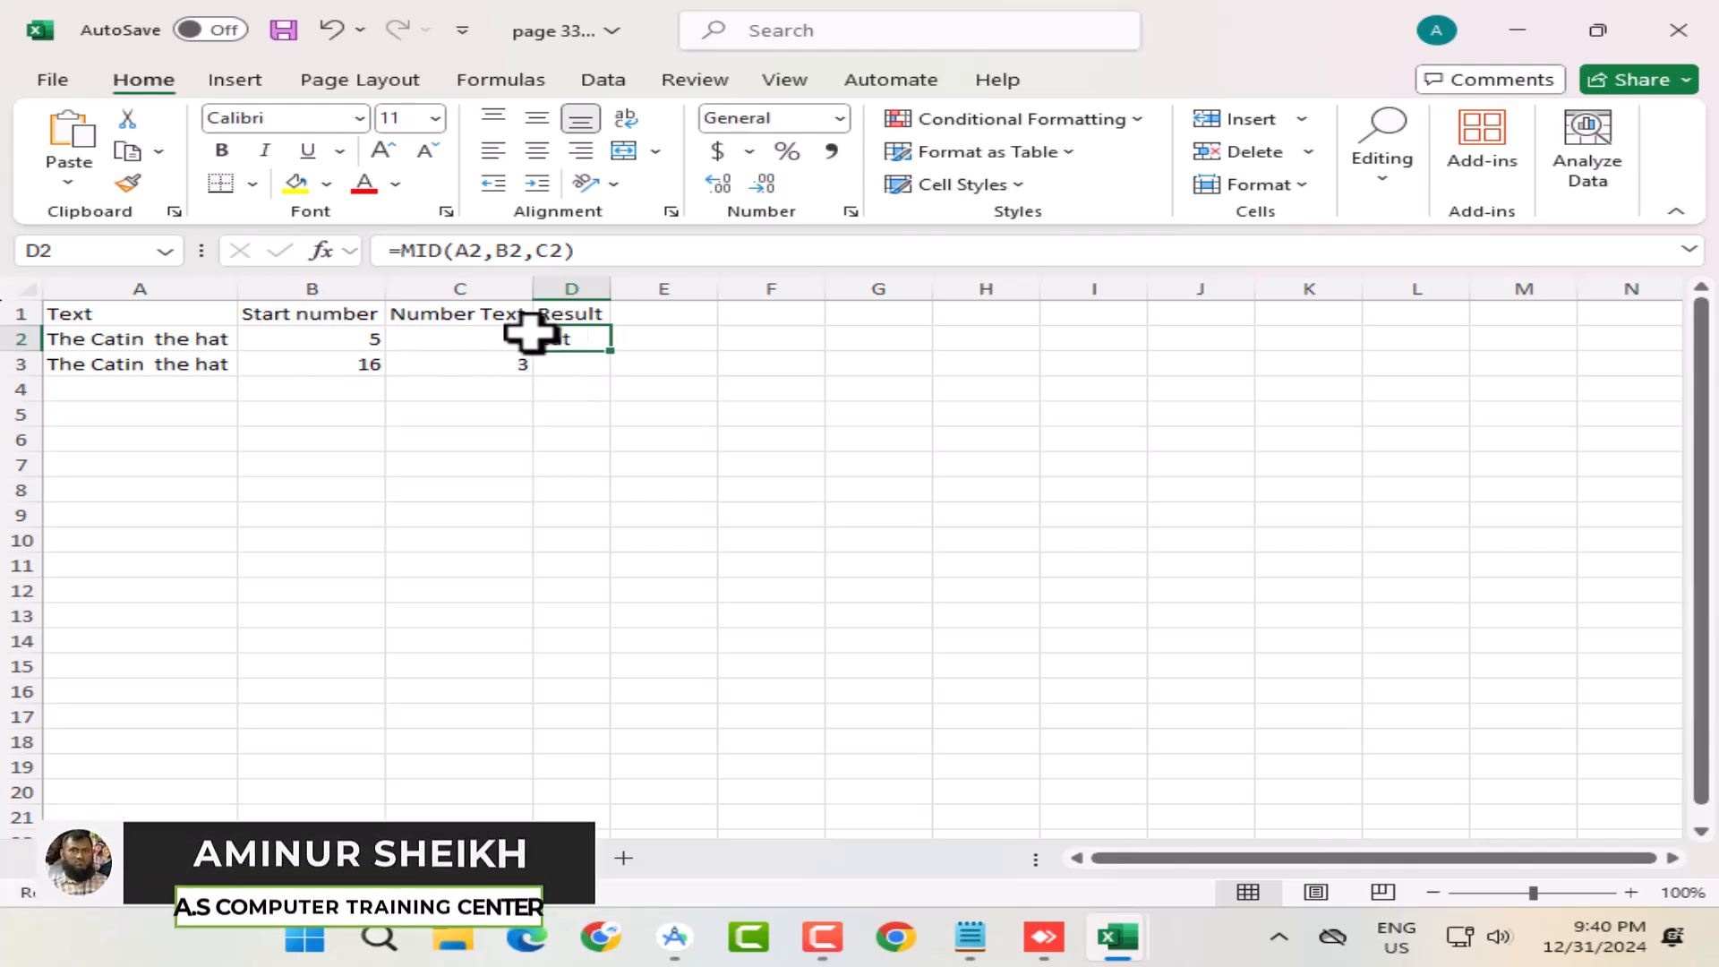
double_click(125, 339)
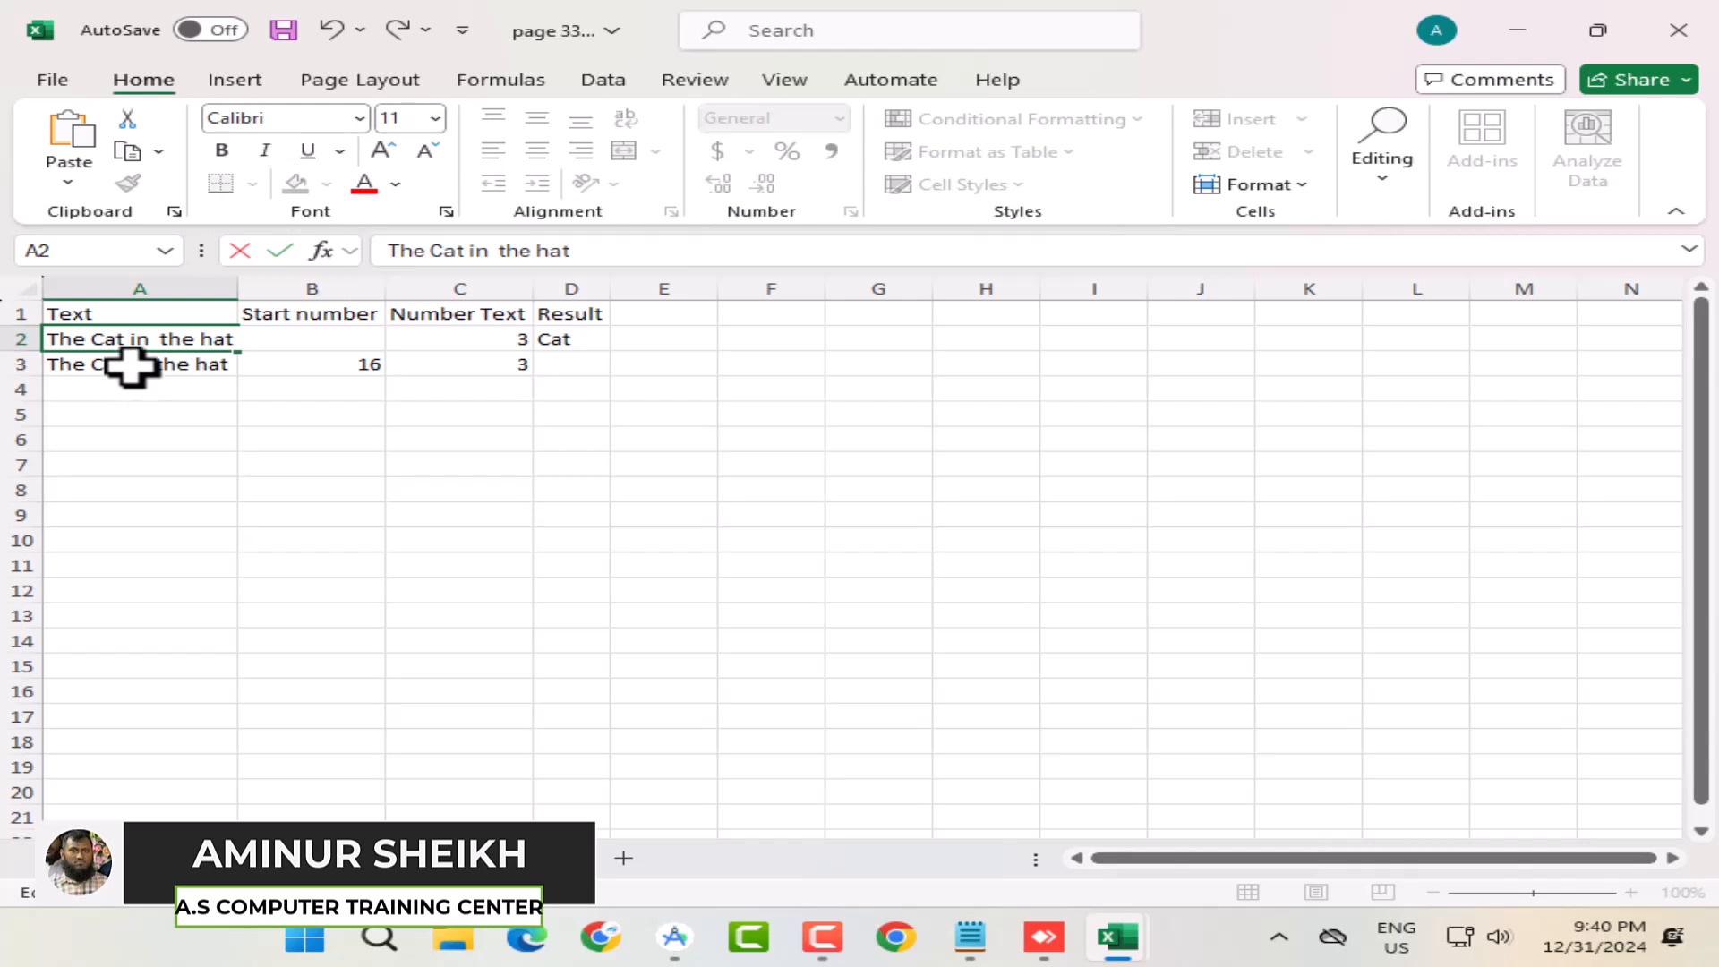
double_click(129, 365)
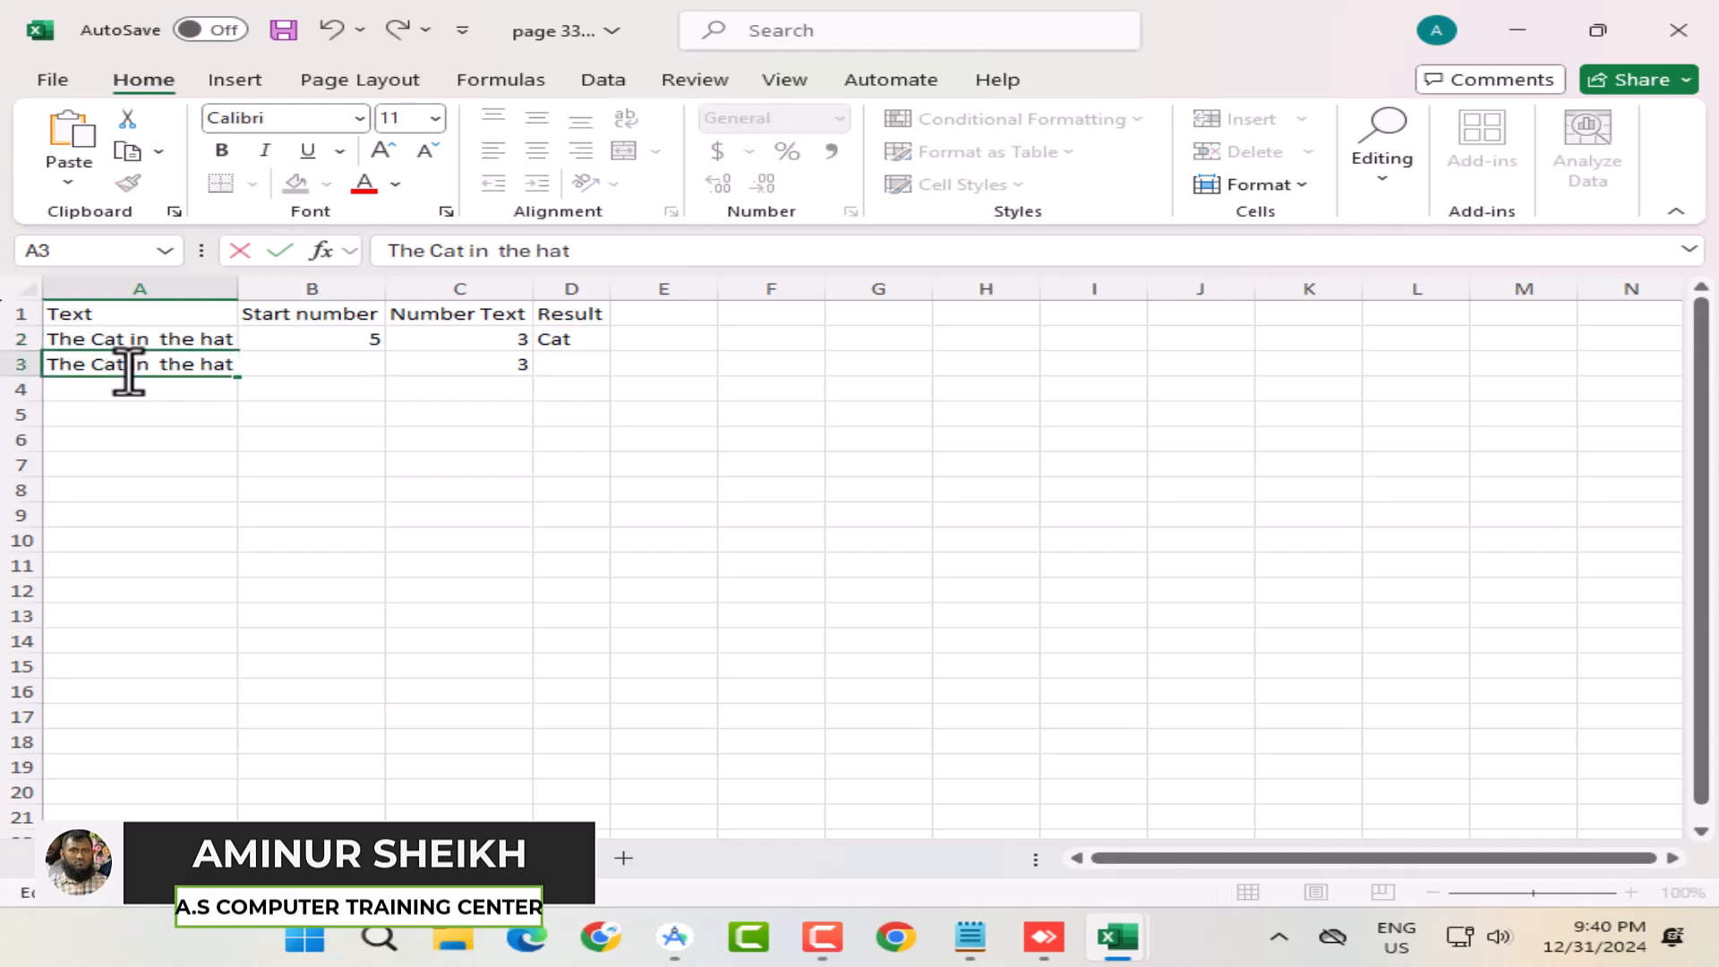
left_click(560, 365)
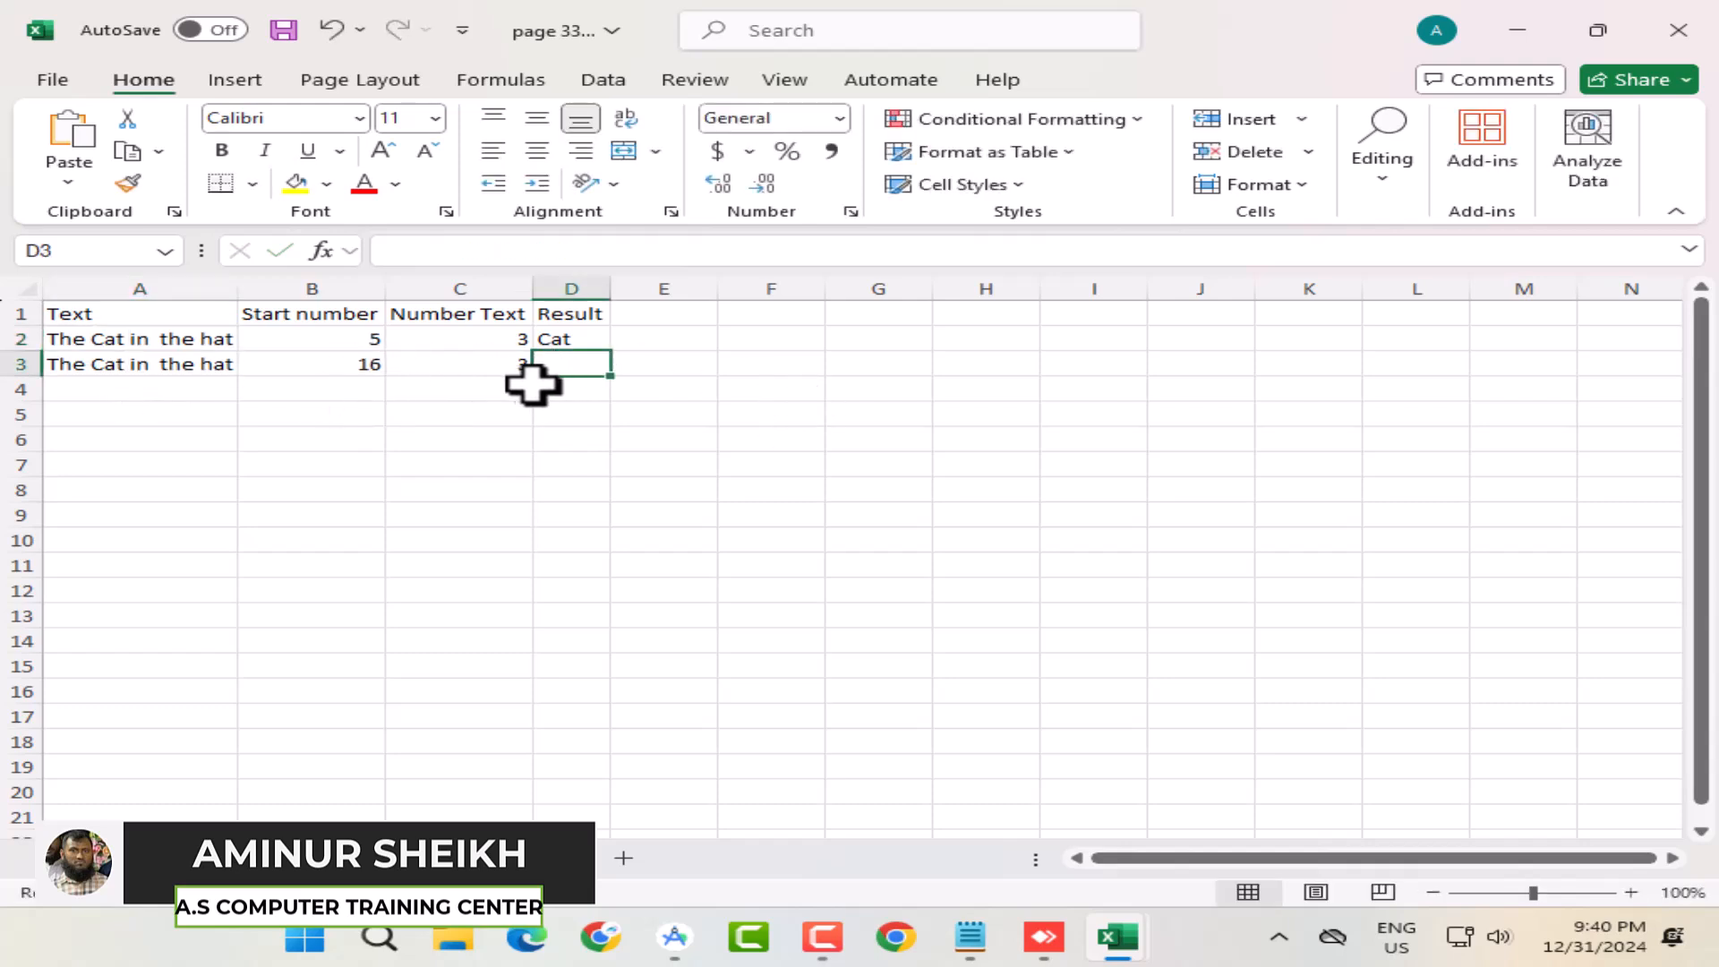
Fill the MID formula from D2 down to D3
left_click(568, 341)
left_click_drag(611, 352, 614, 376)
left_click(556, 429)
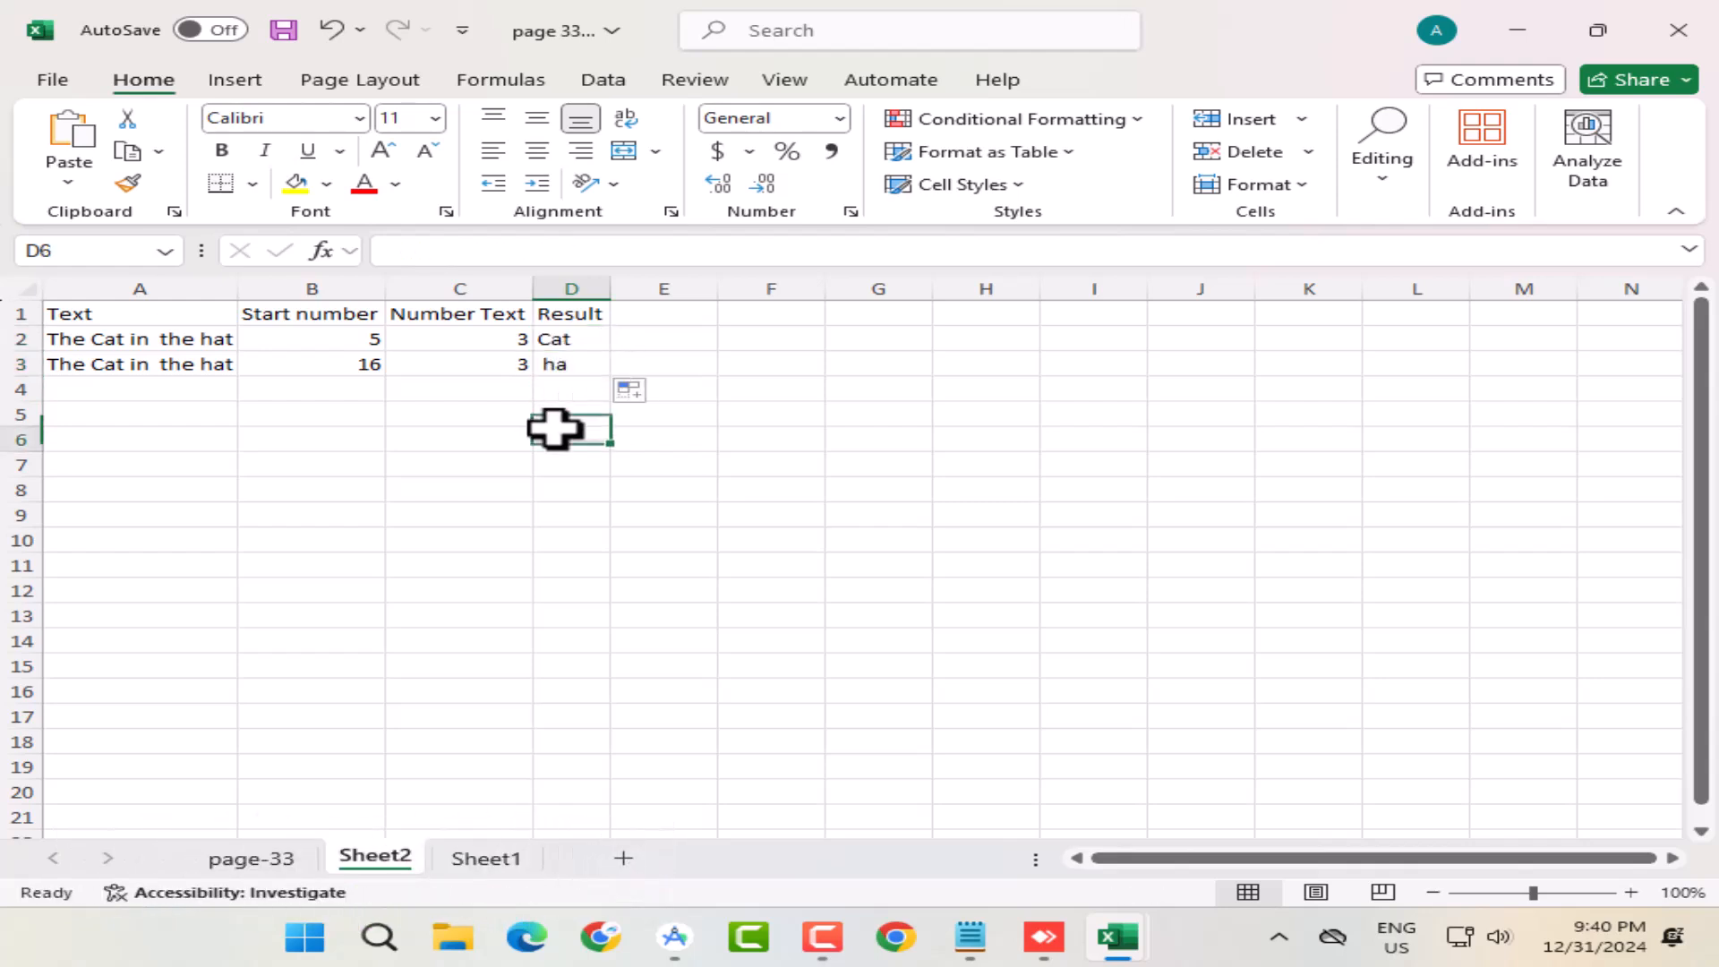
left_click(560, 366)
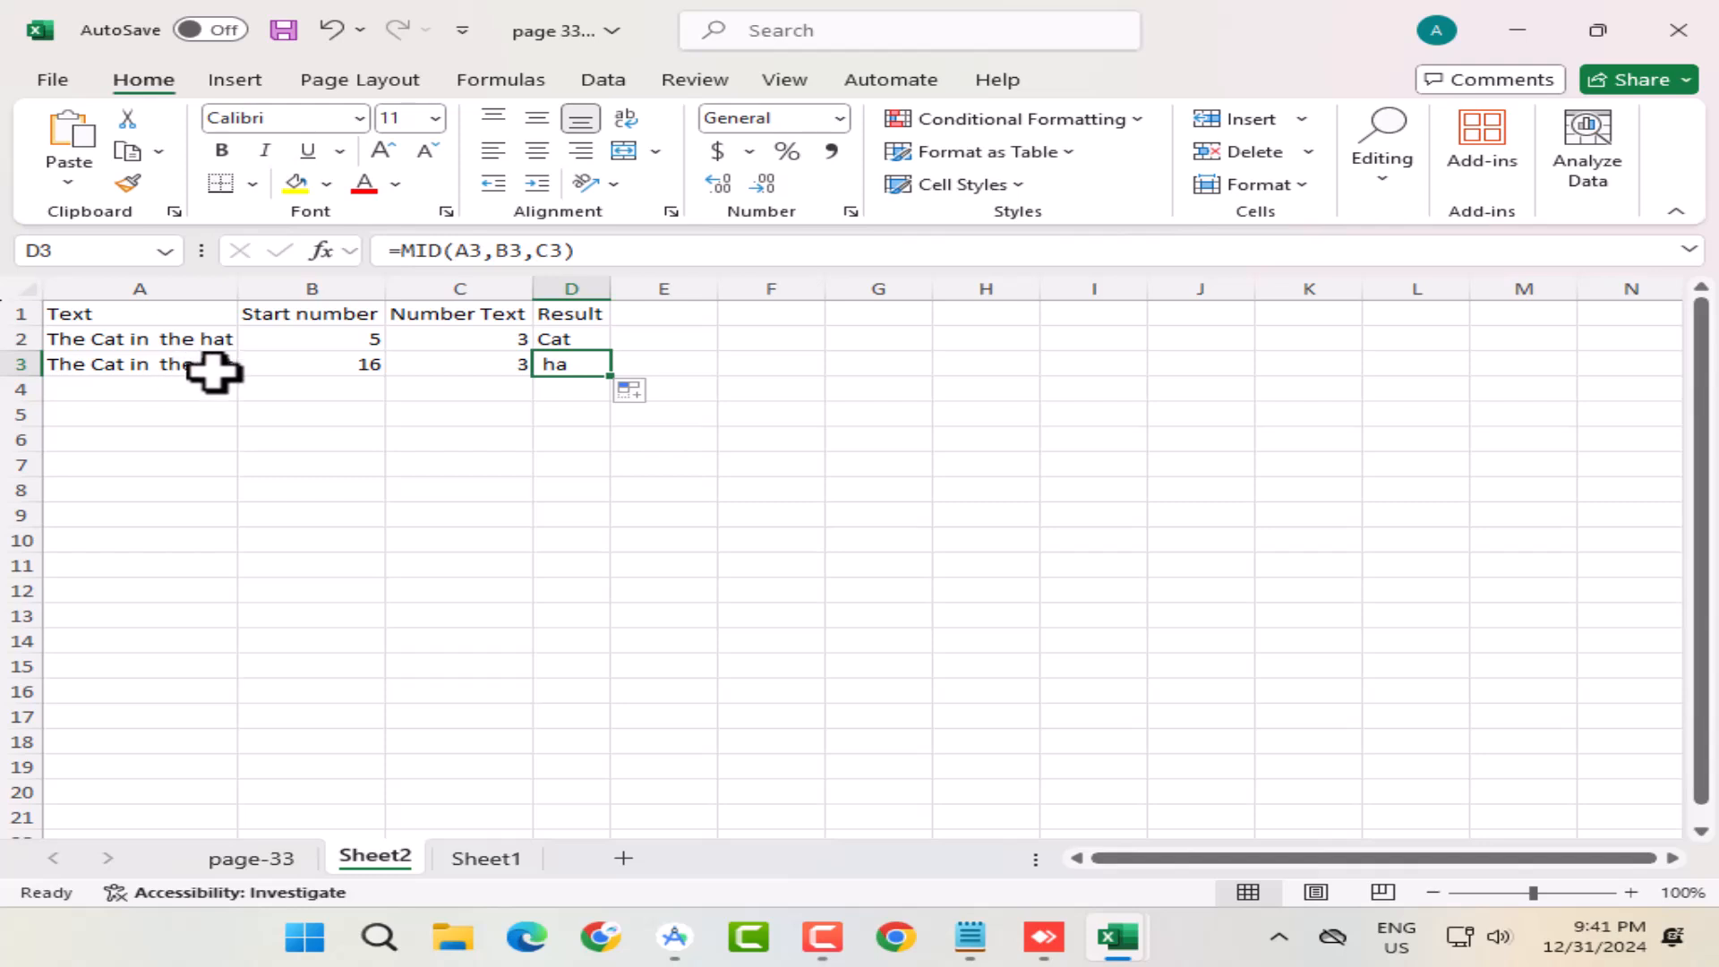
Check the MID formula in D3 and set the number text in C3 to 4
double_click(566, 362)
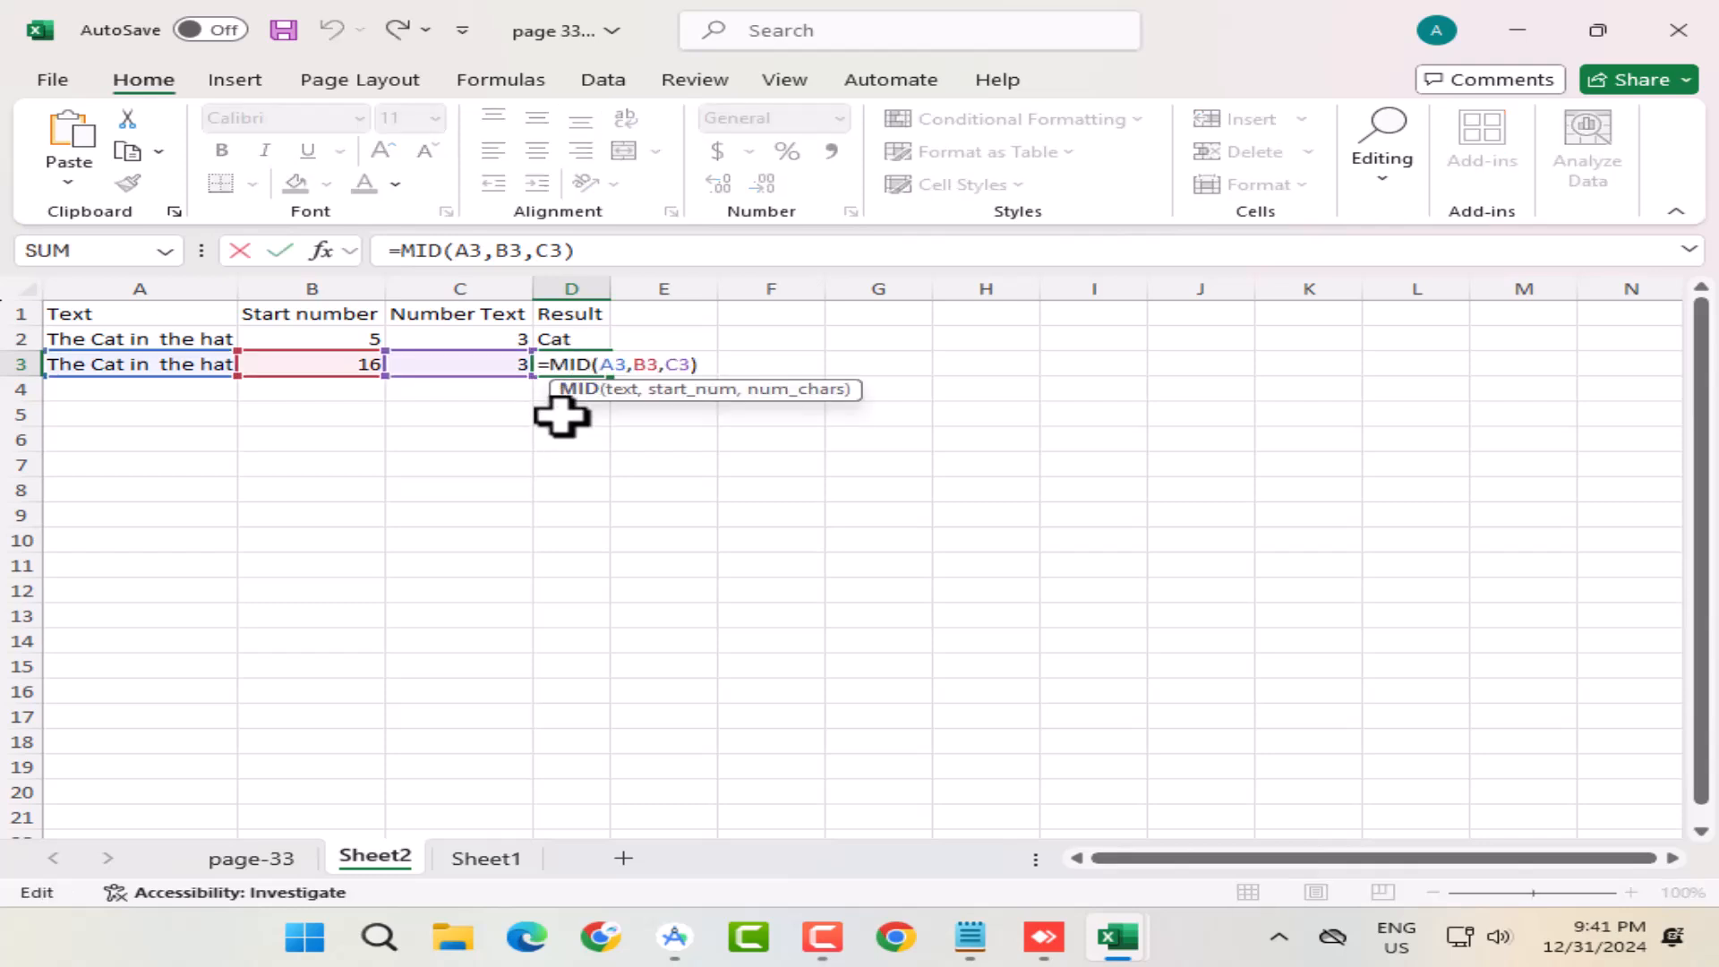
key("Return")
left_click(519, 358)
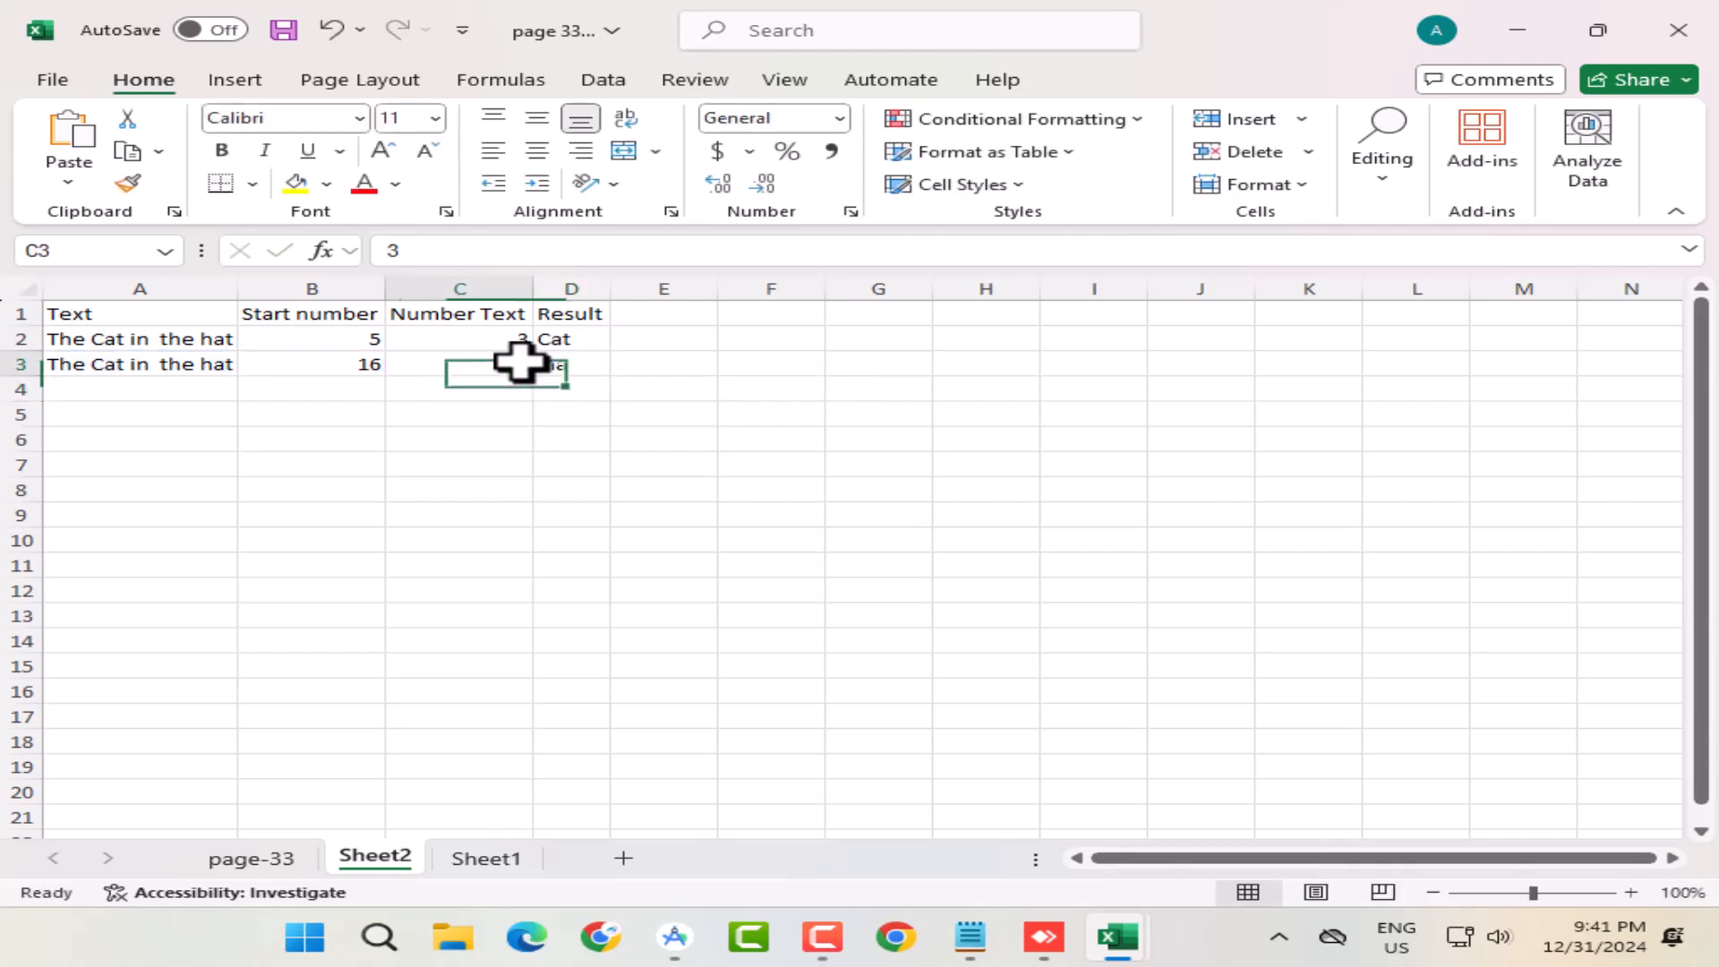
type("4")
key("Return")
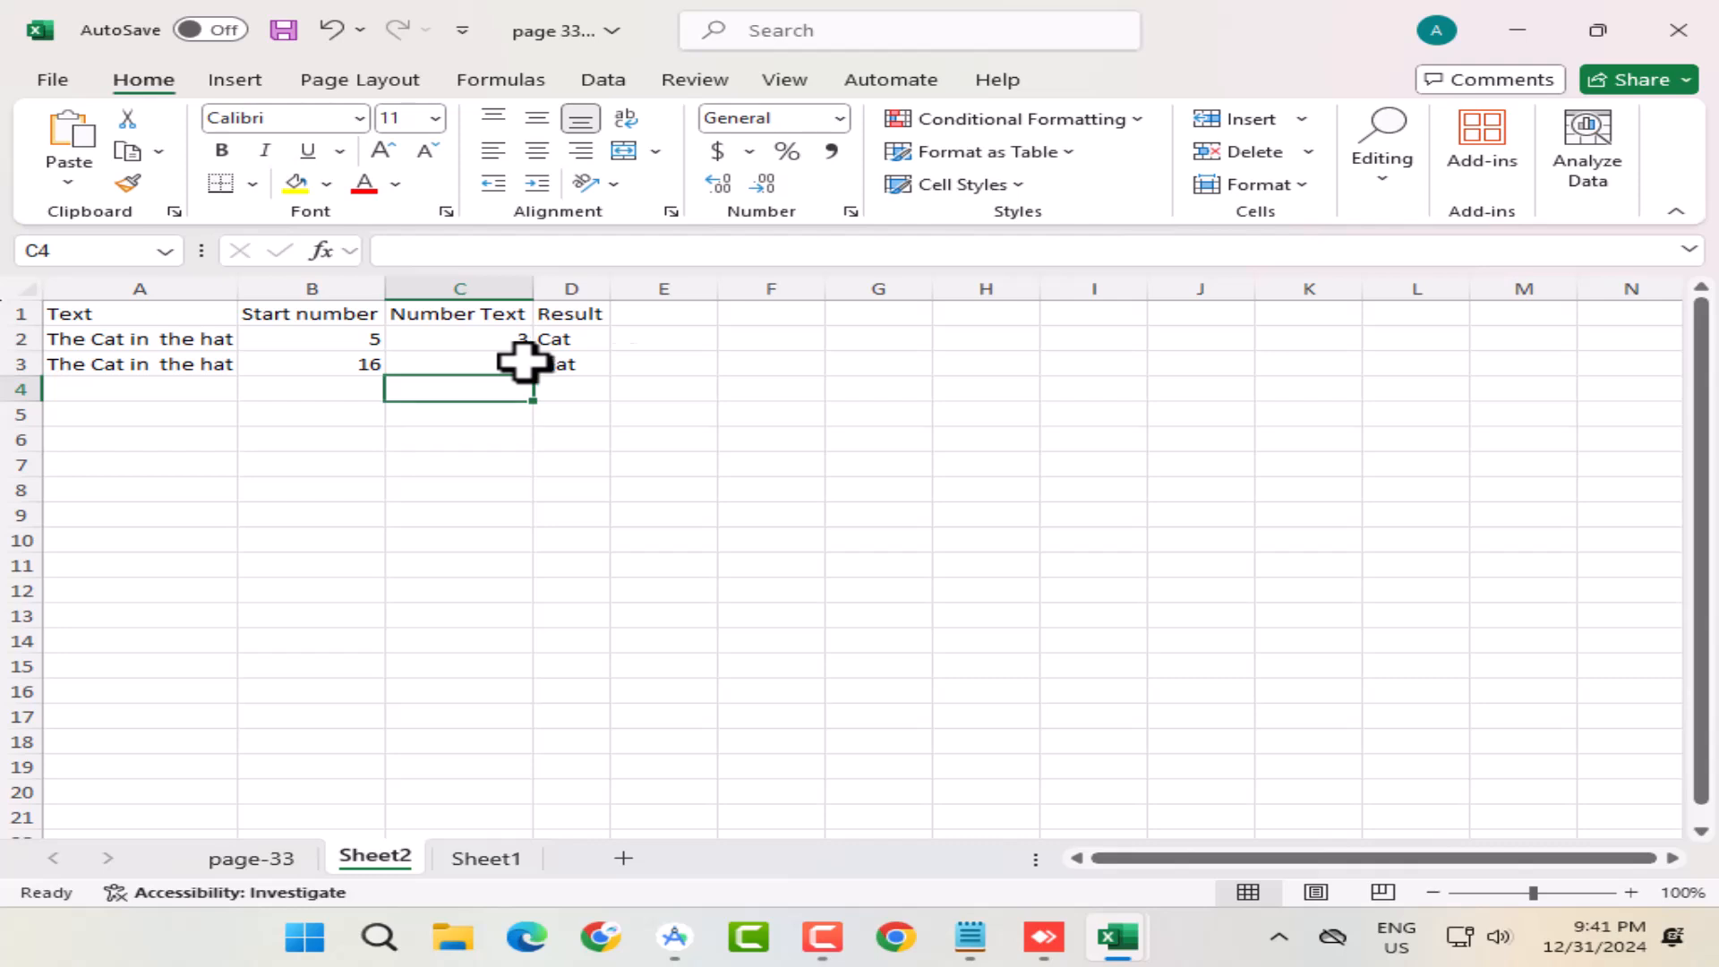
left_click(564, 367)
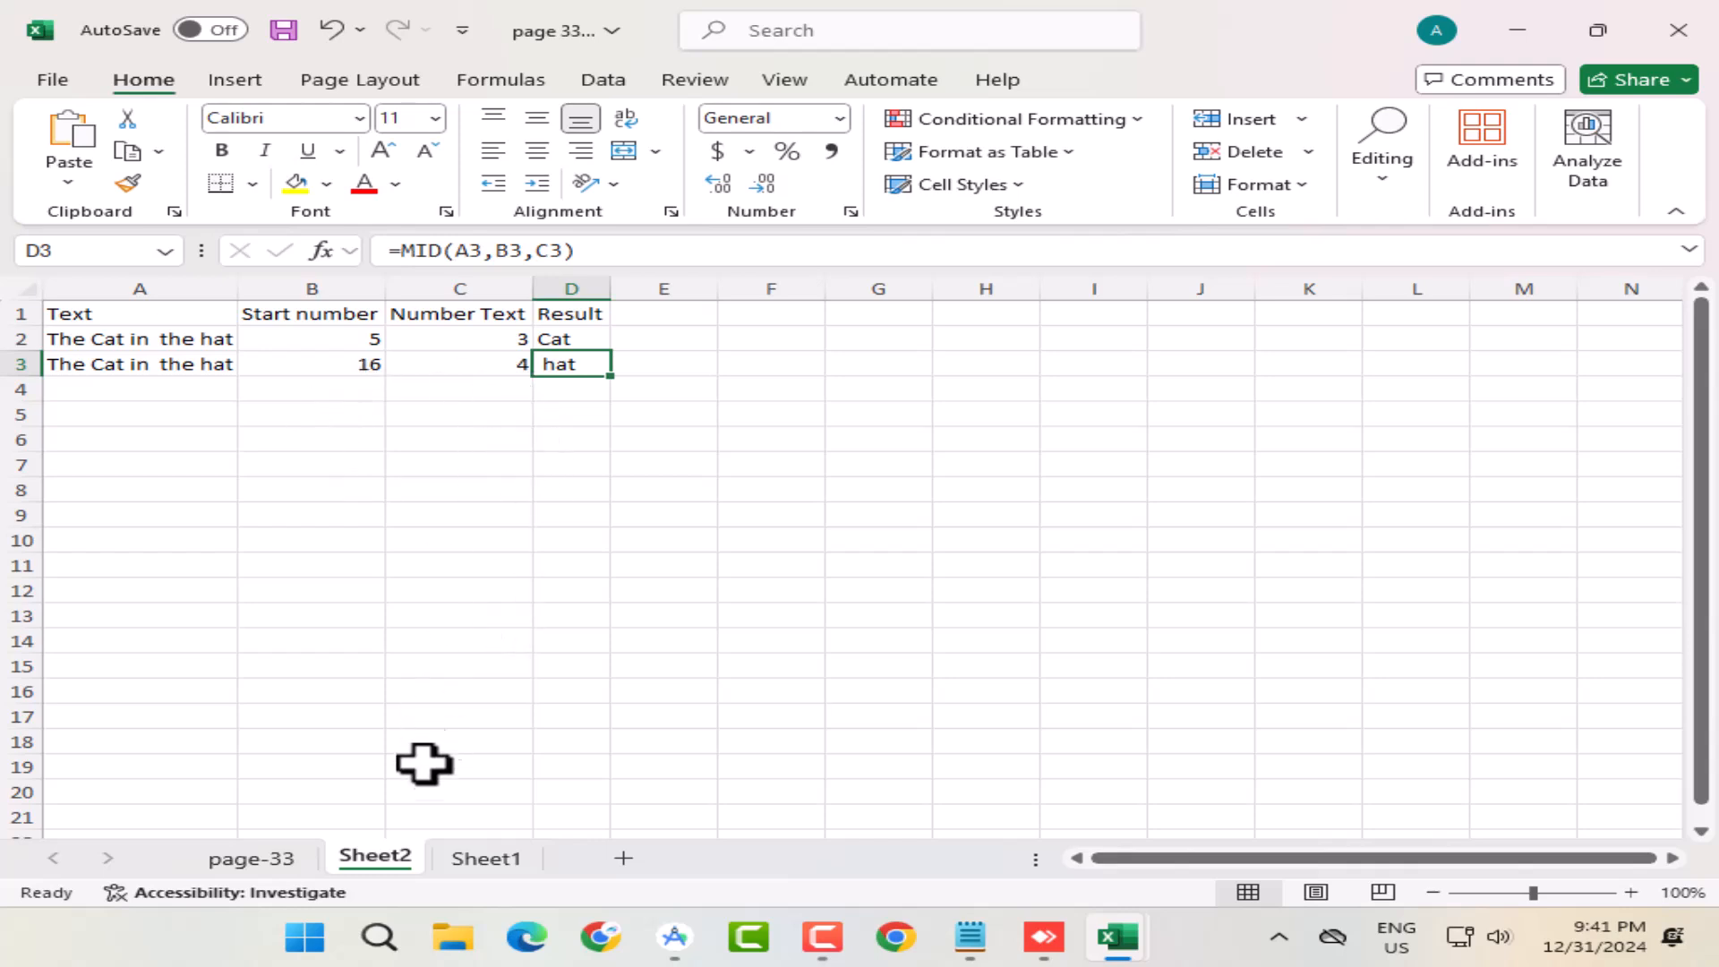
Move Sheet2 ahead of page-33 in the sheet order and open the page-33 sheet
left_click_drag(371, 856, 228, 855)
left_click(345, 859)
left_click(311, 540)
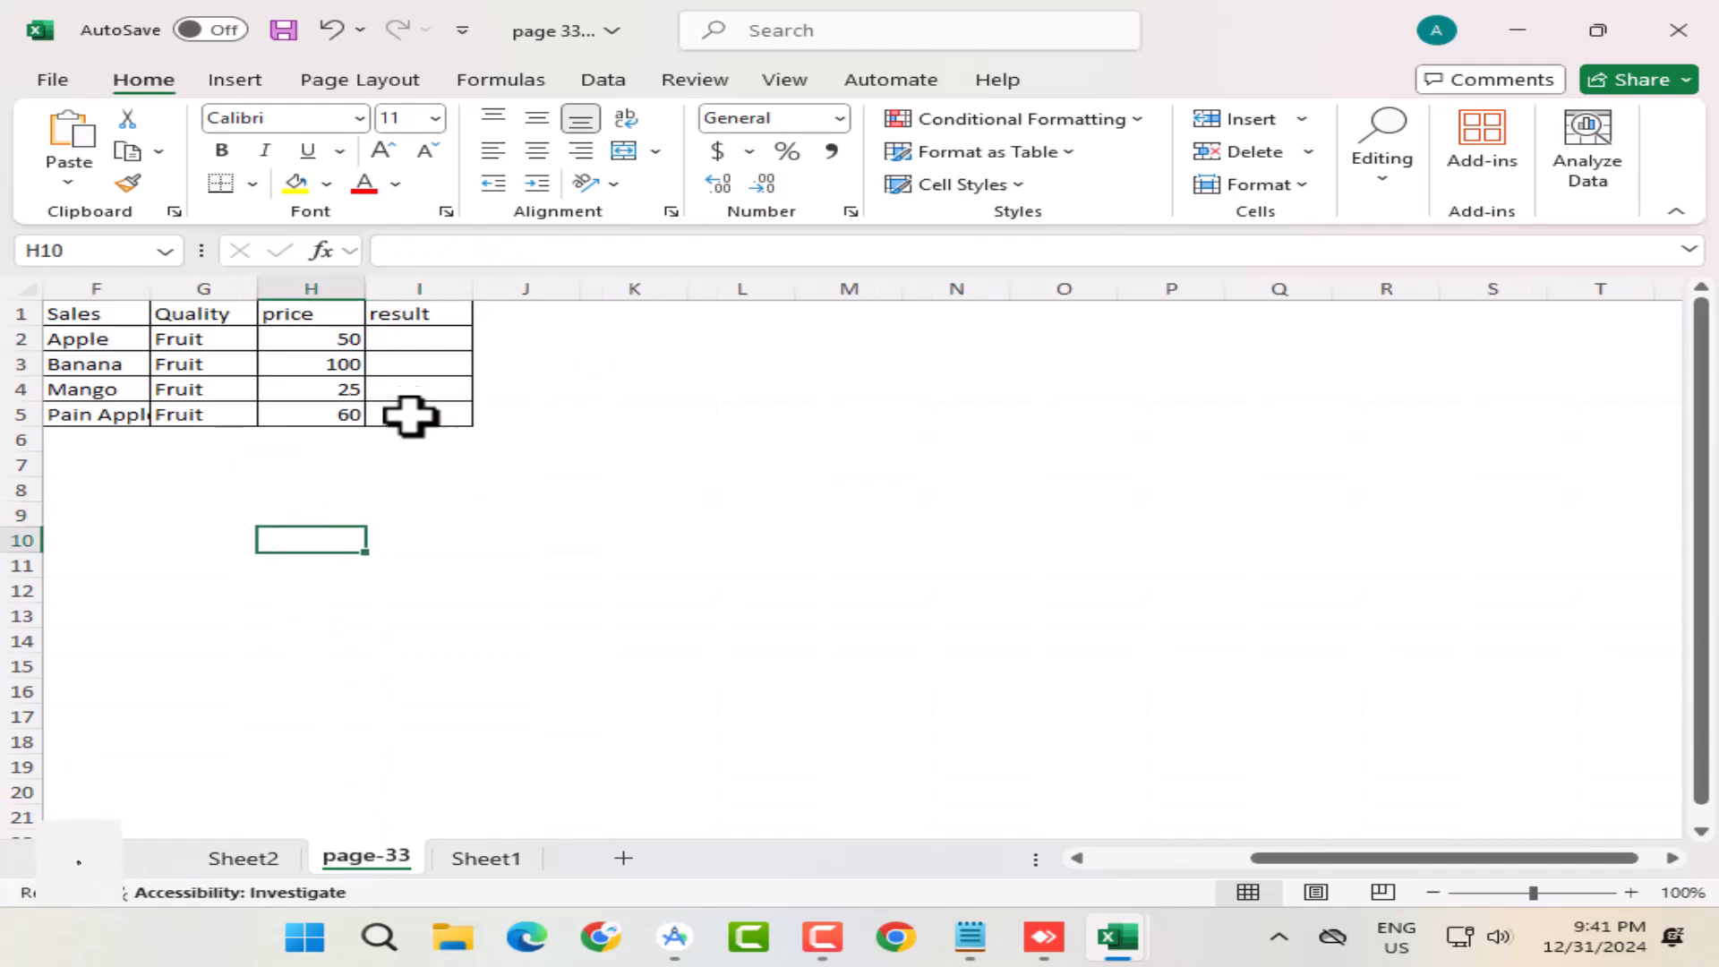
Enter the formula =SUBTOTAL(9,H2:H5) in cell I2 to sum the fruit prices
left_click(422, 337)
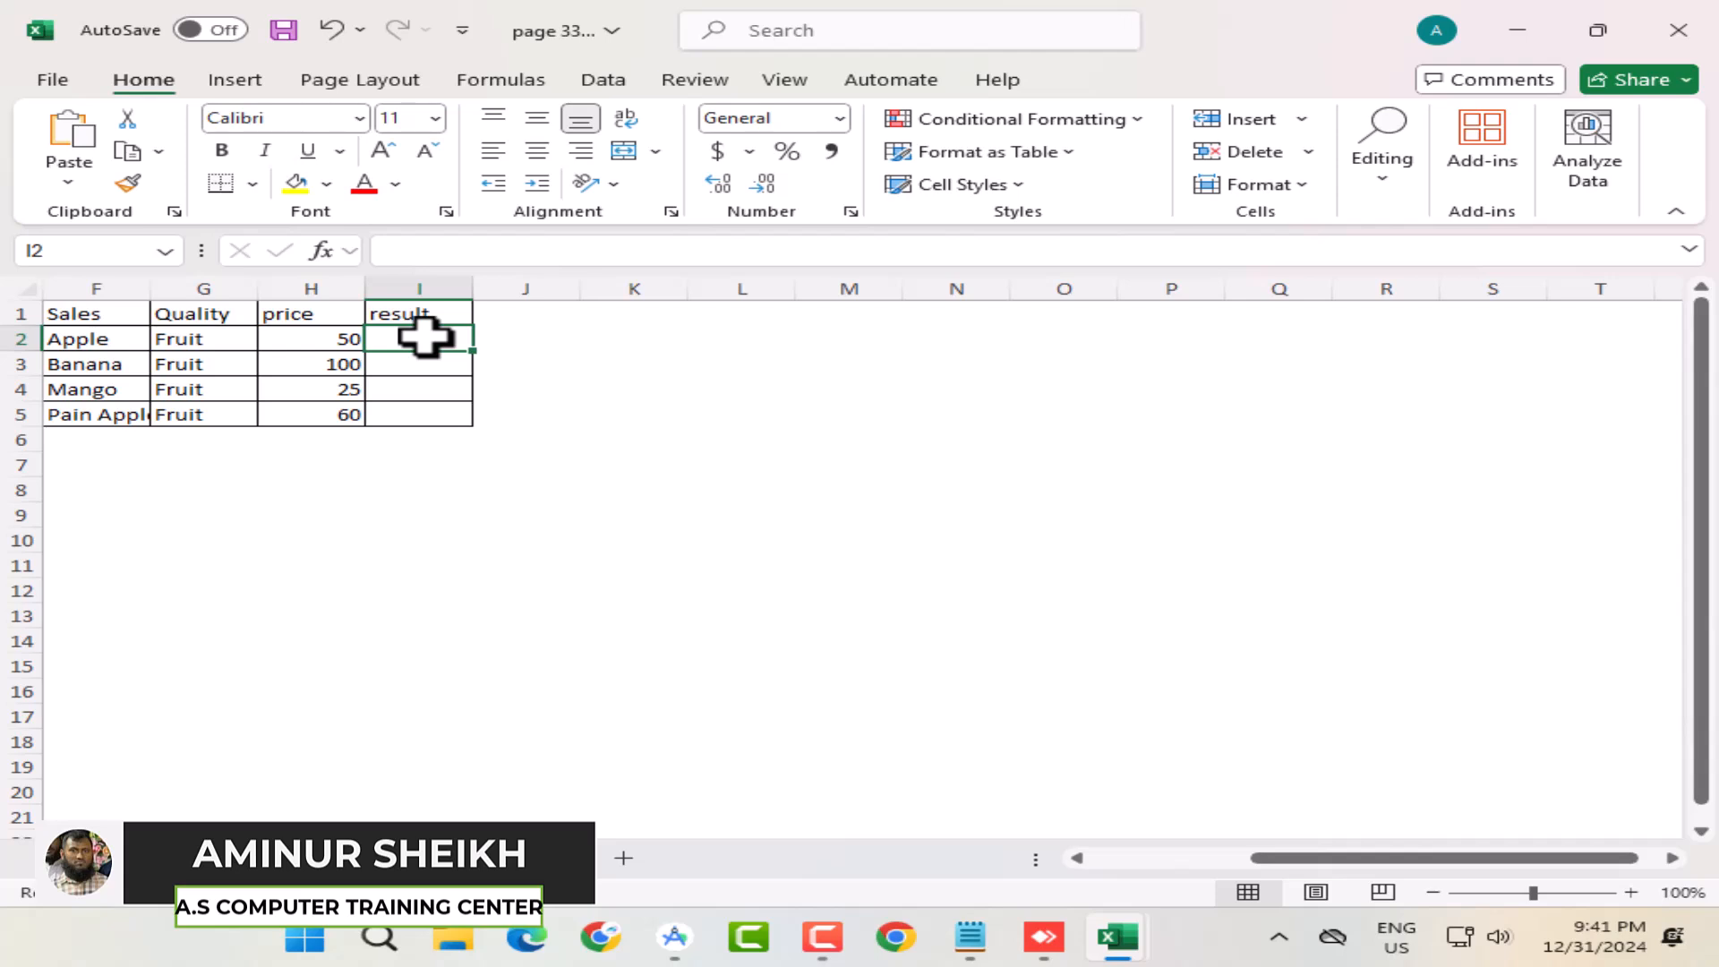
type("=SUB")
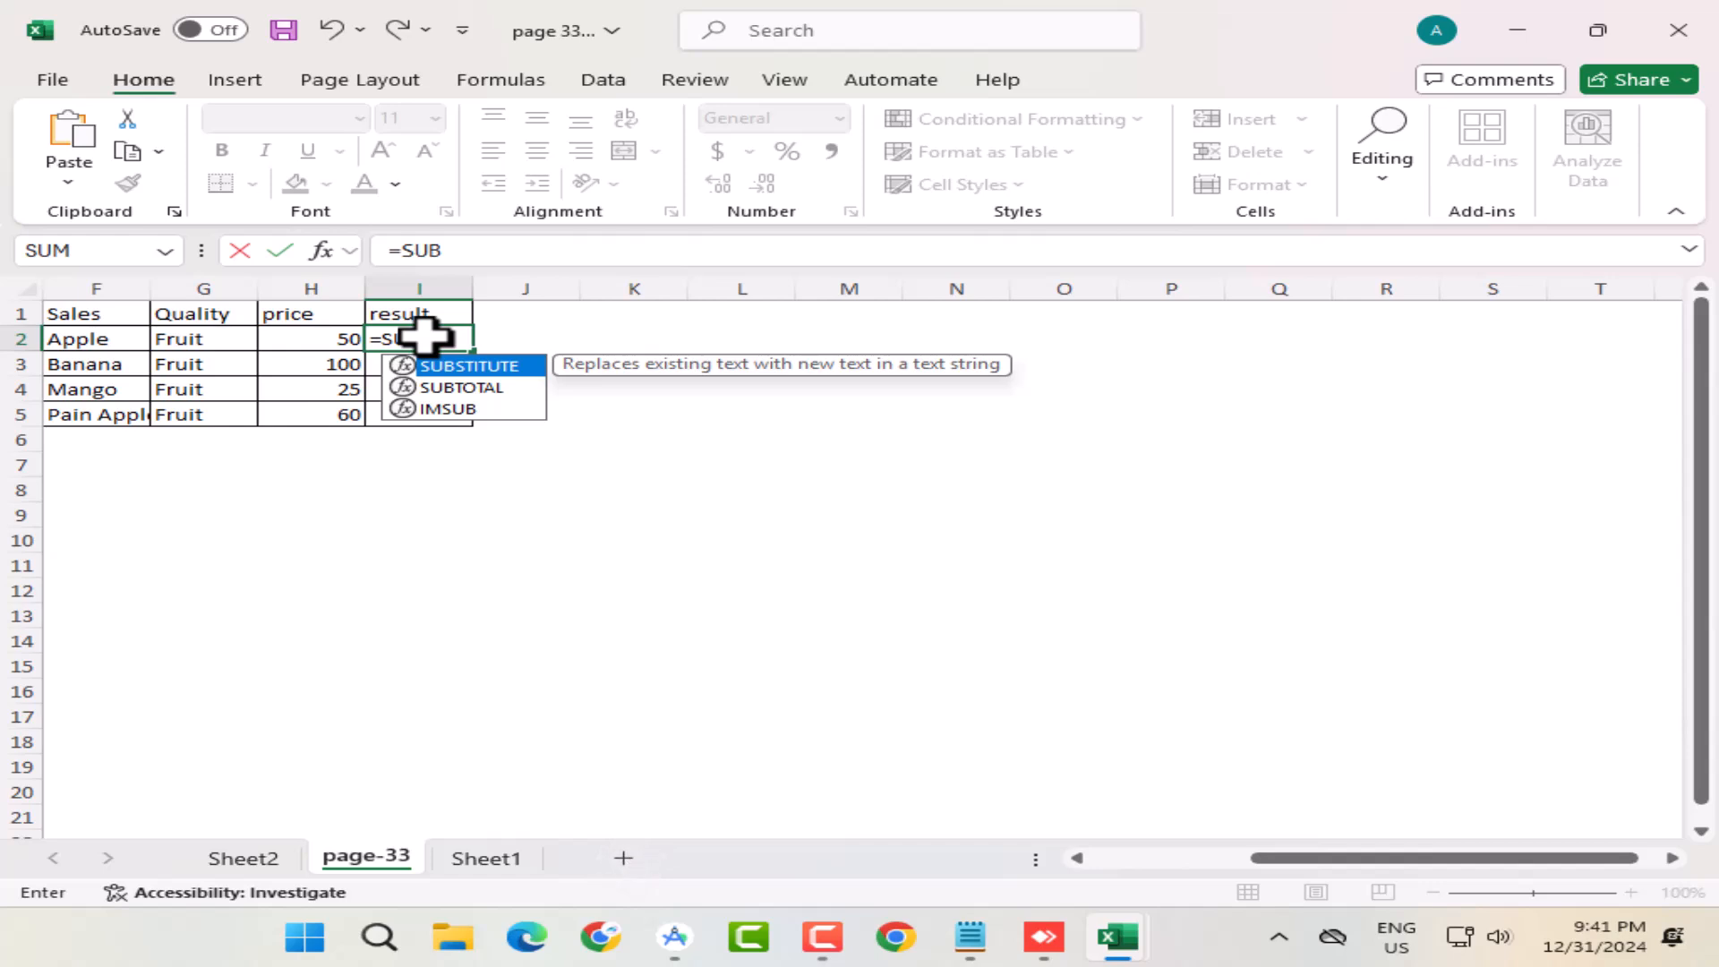
key("Down")
key("Tab")
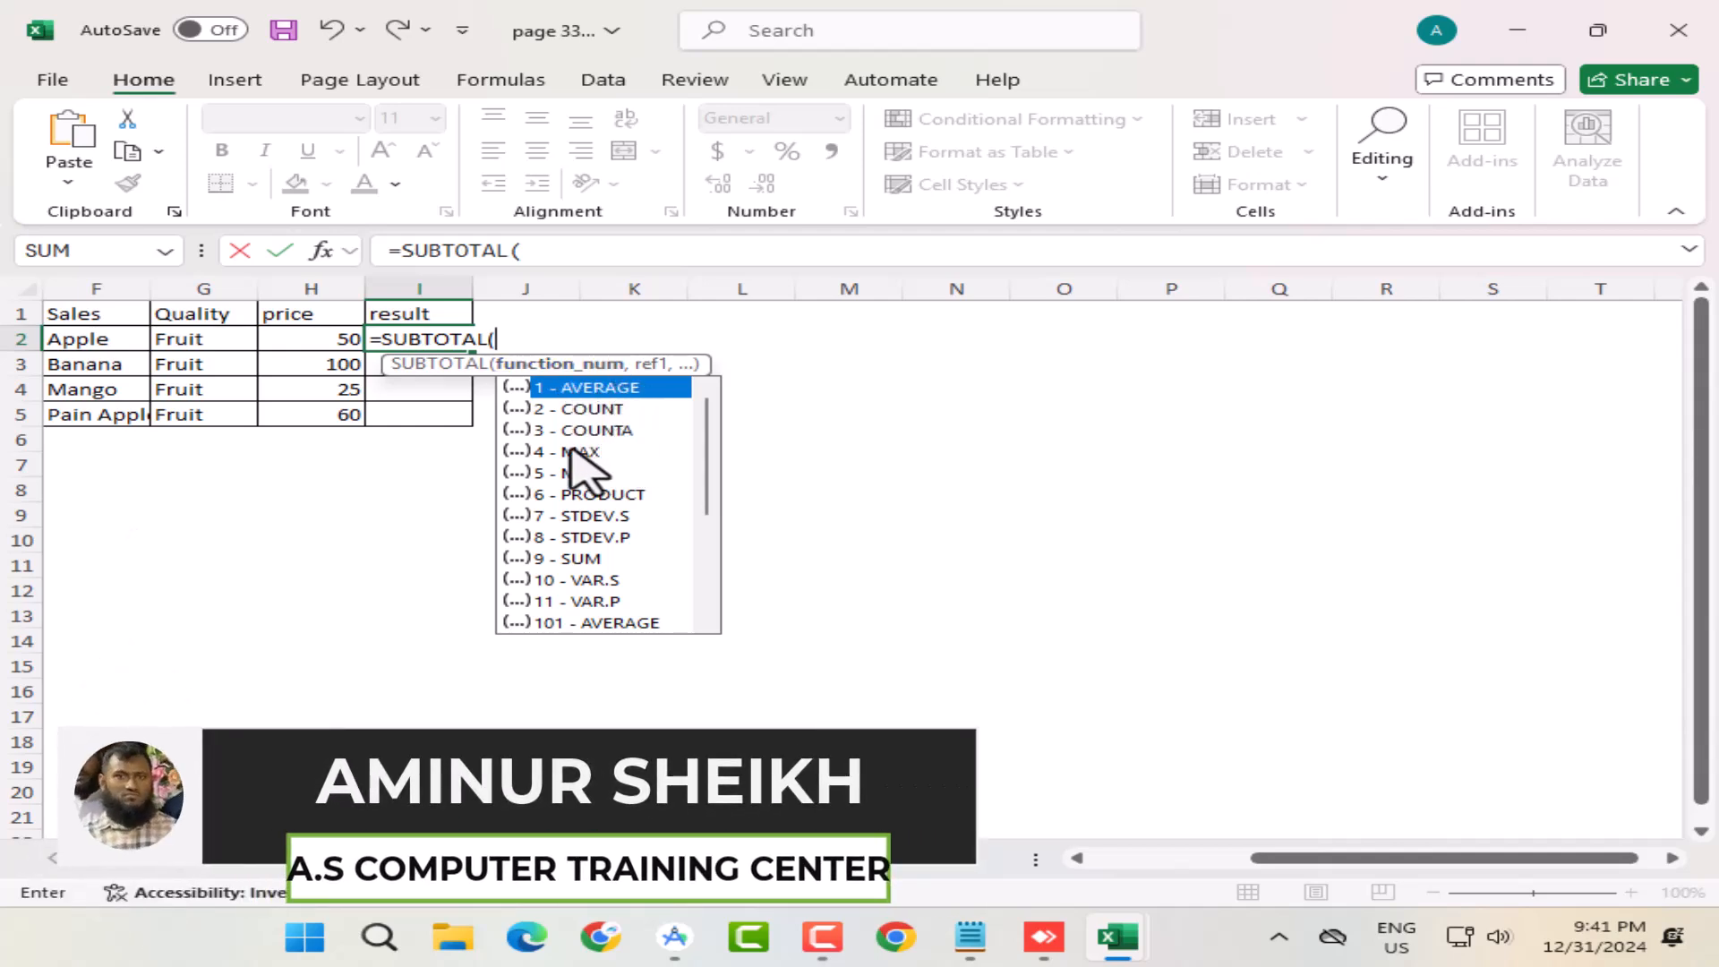
scroll(591, 564, "down", 3)
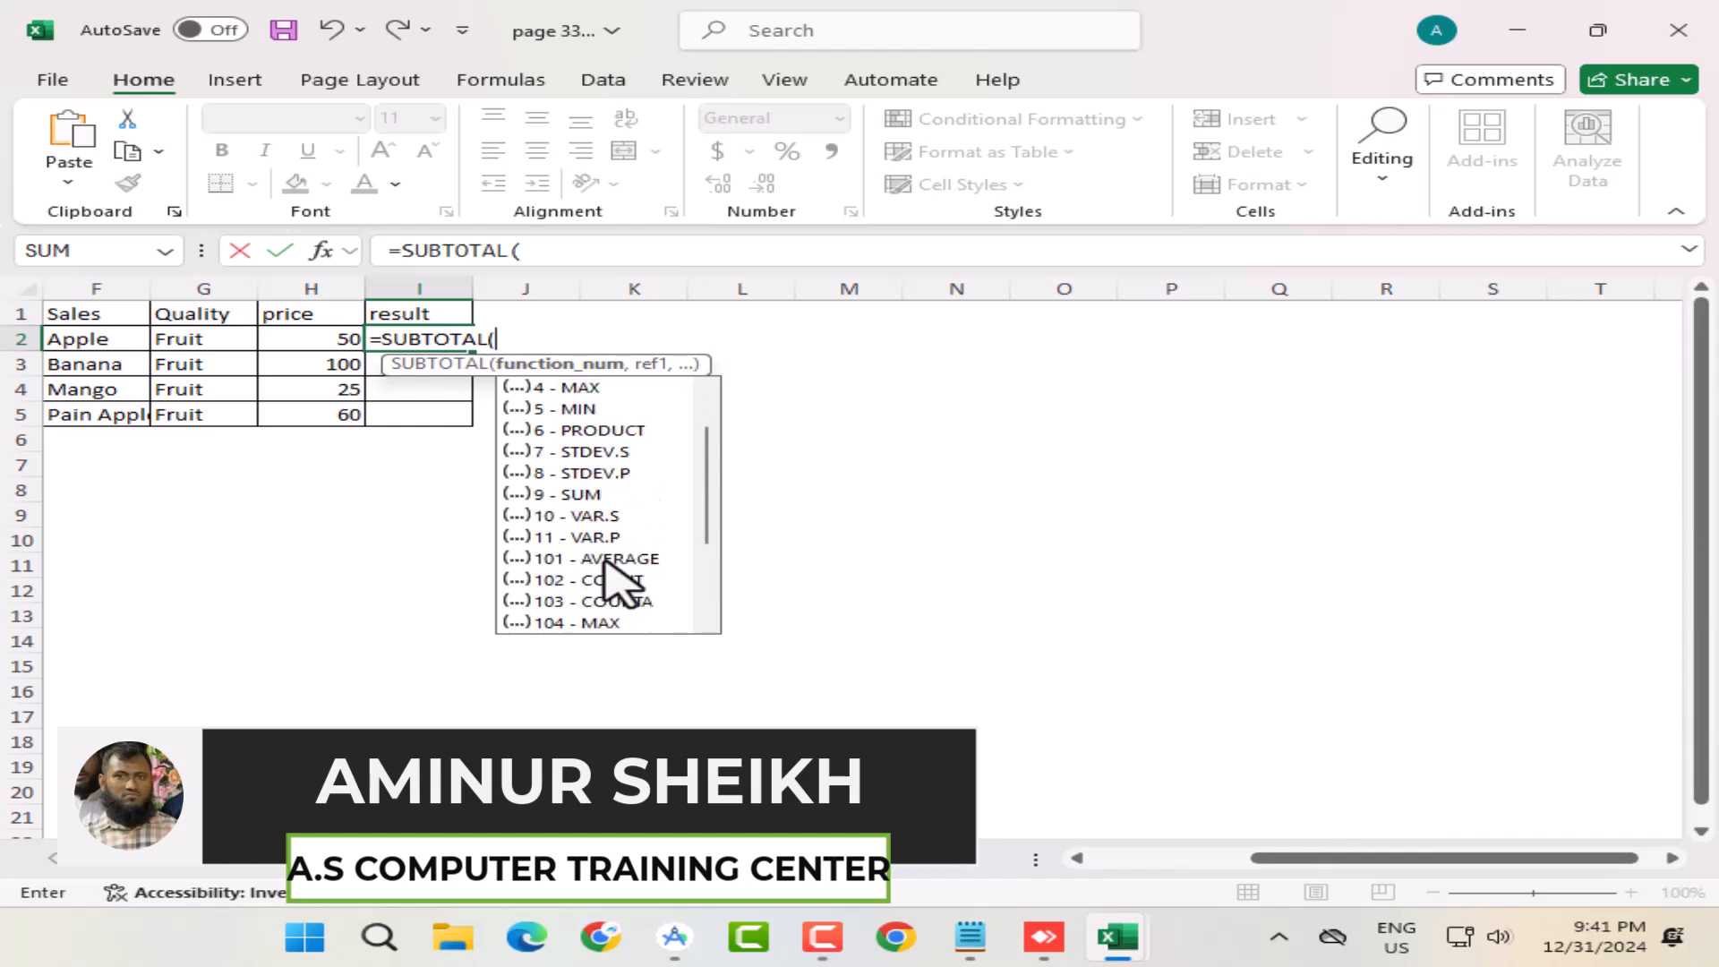
scroll(618, 618, "up", 1)
scroll(606, 612, "up", 3)
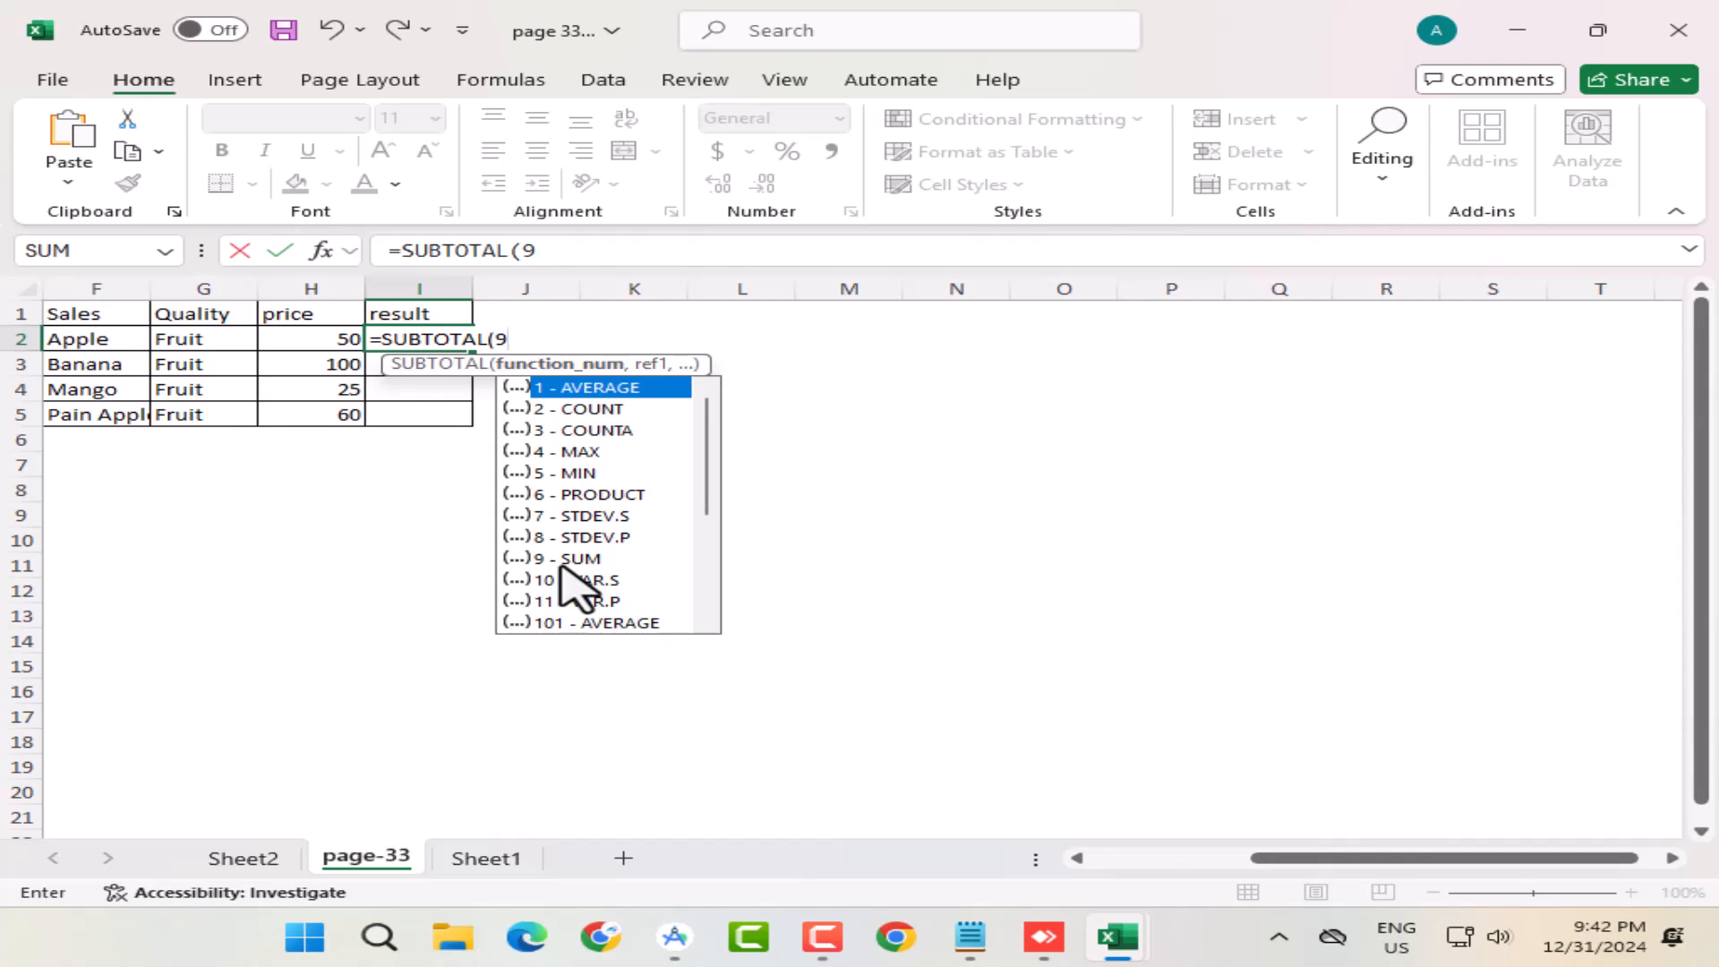
type(",")
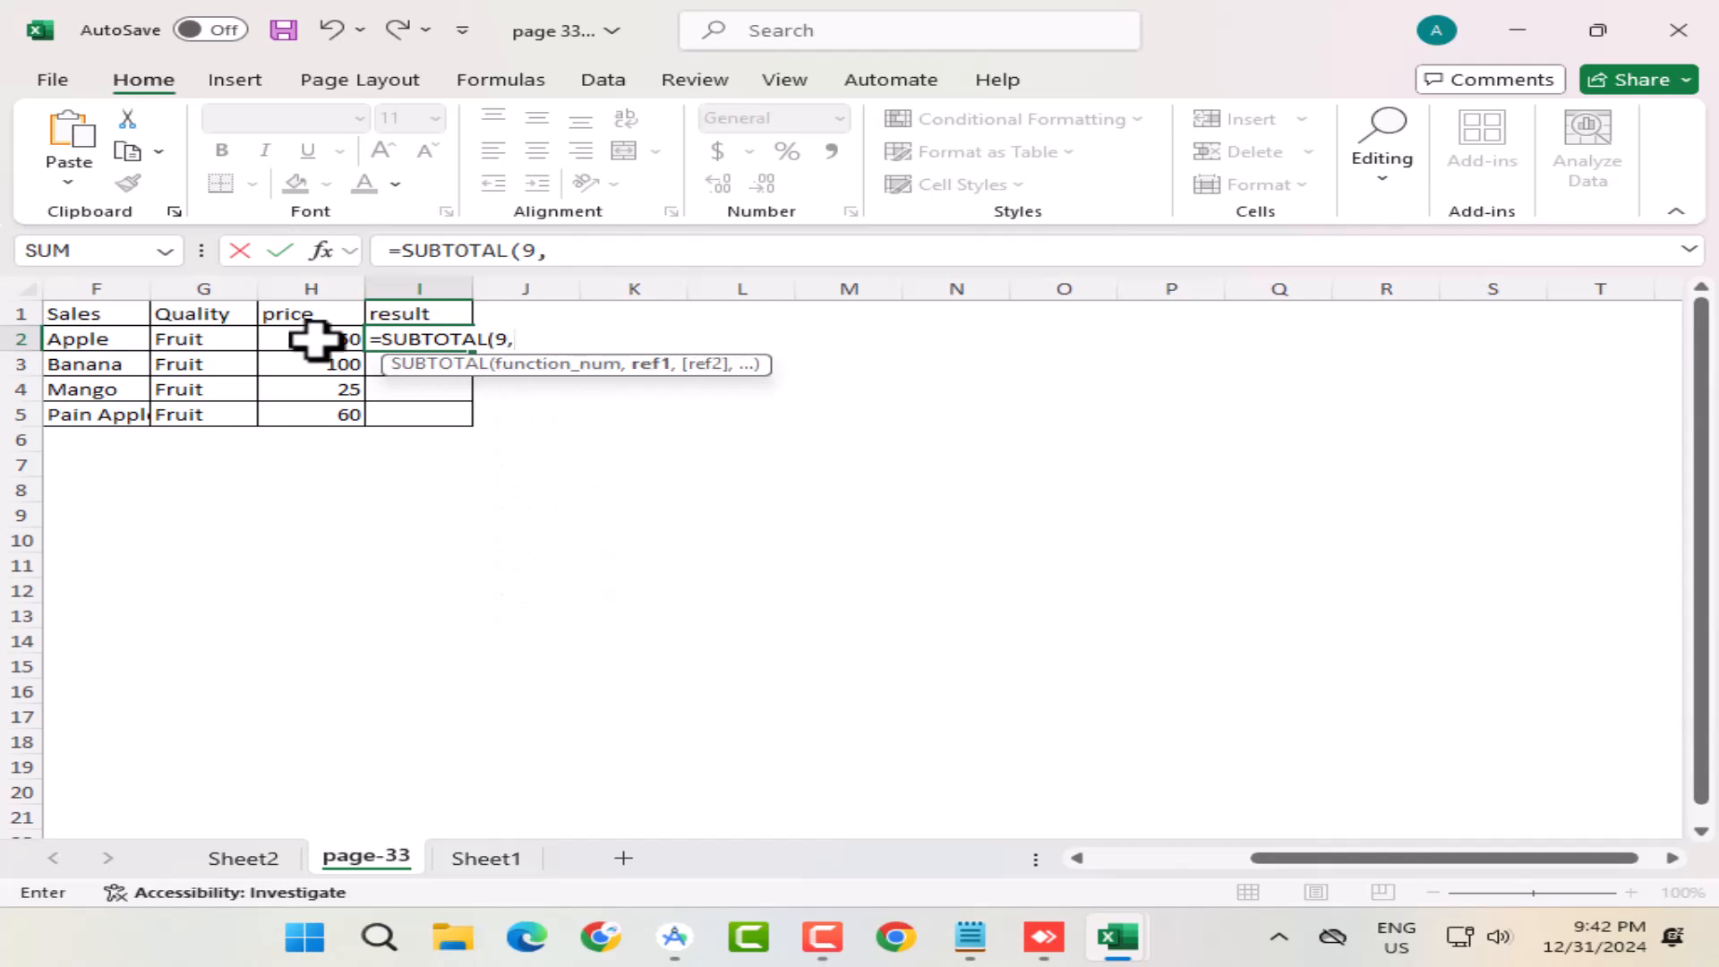
left_click_drag(316, 339, 318, 412)
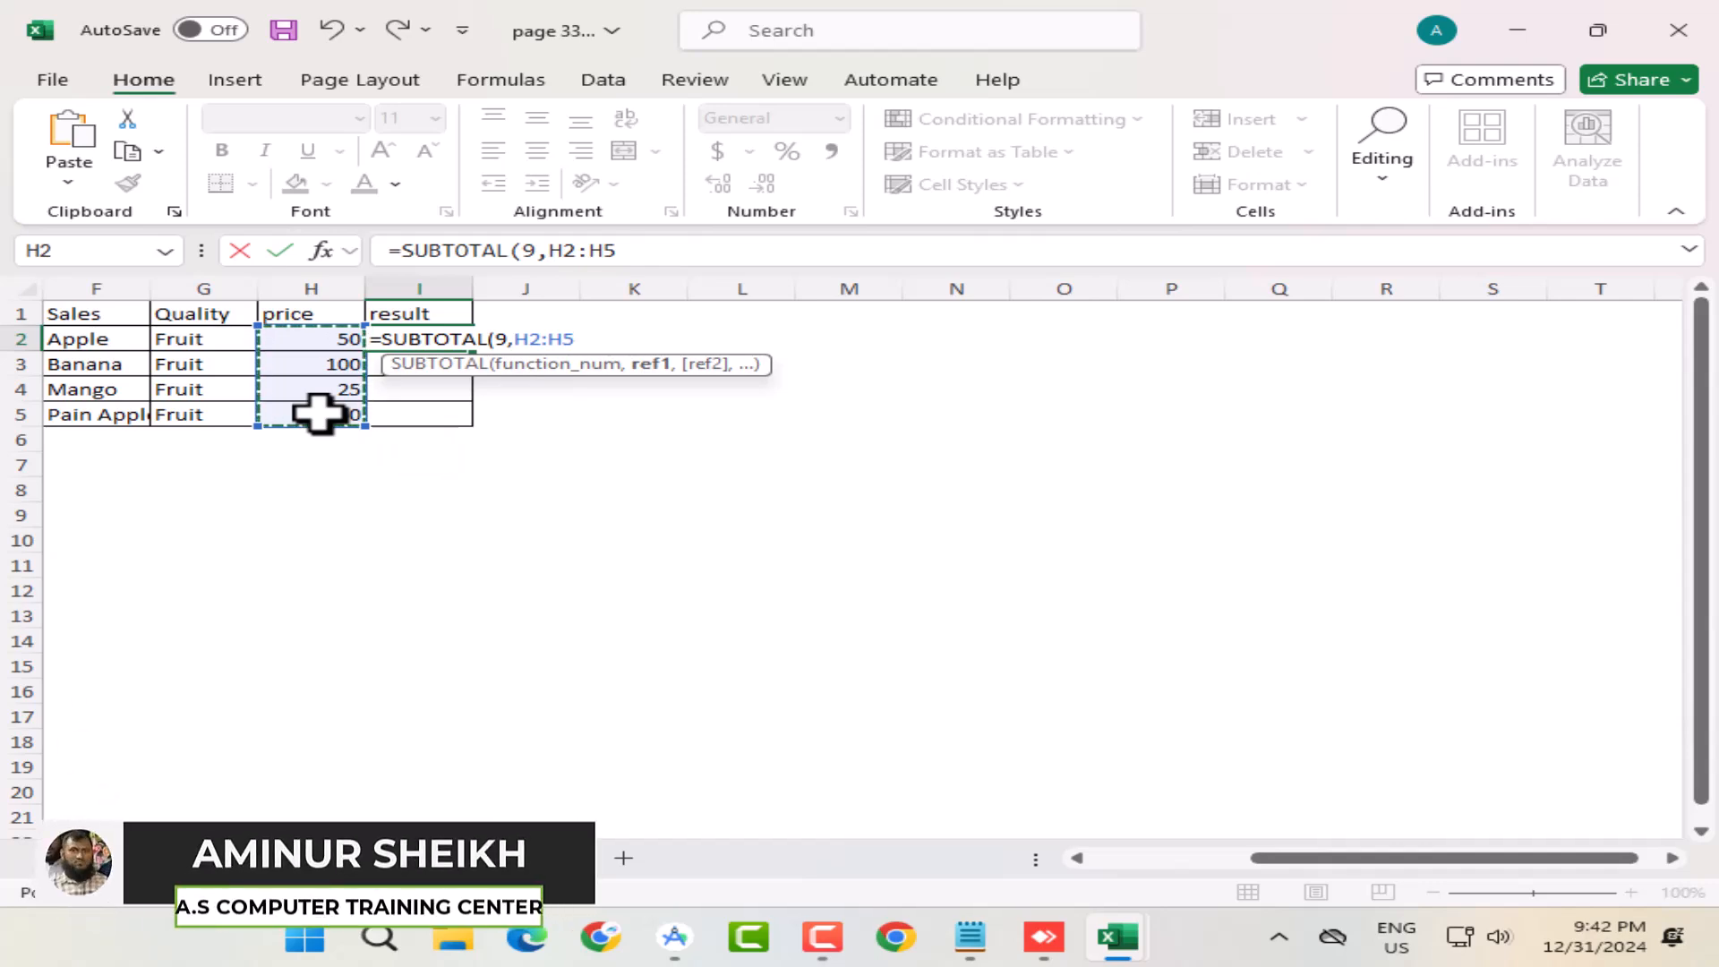
key("Return")
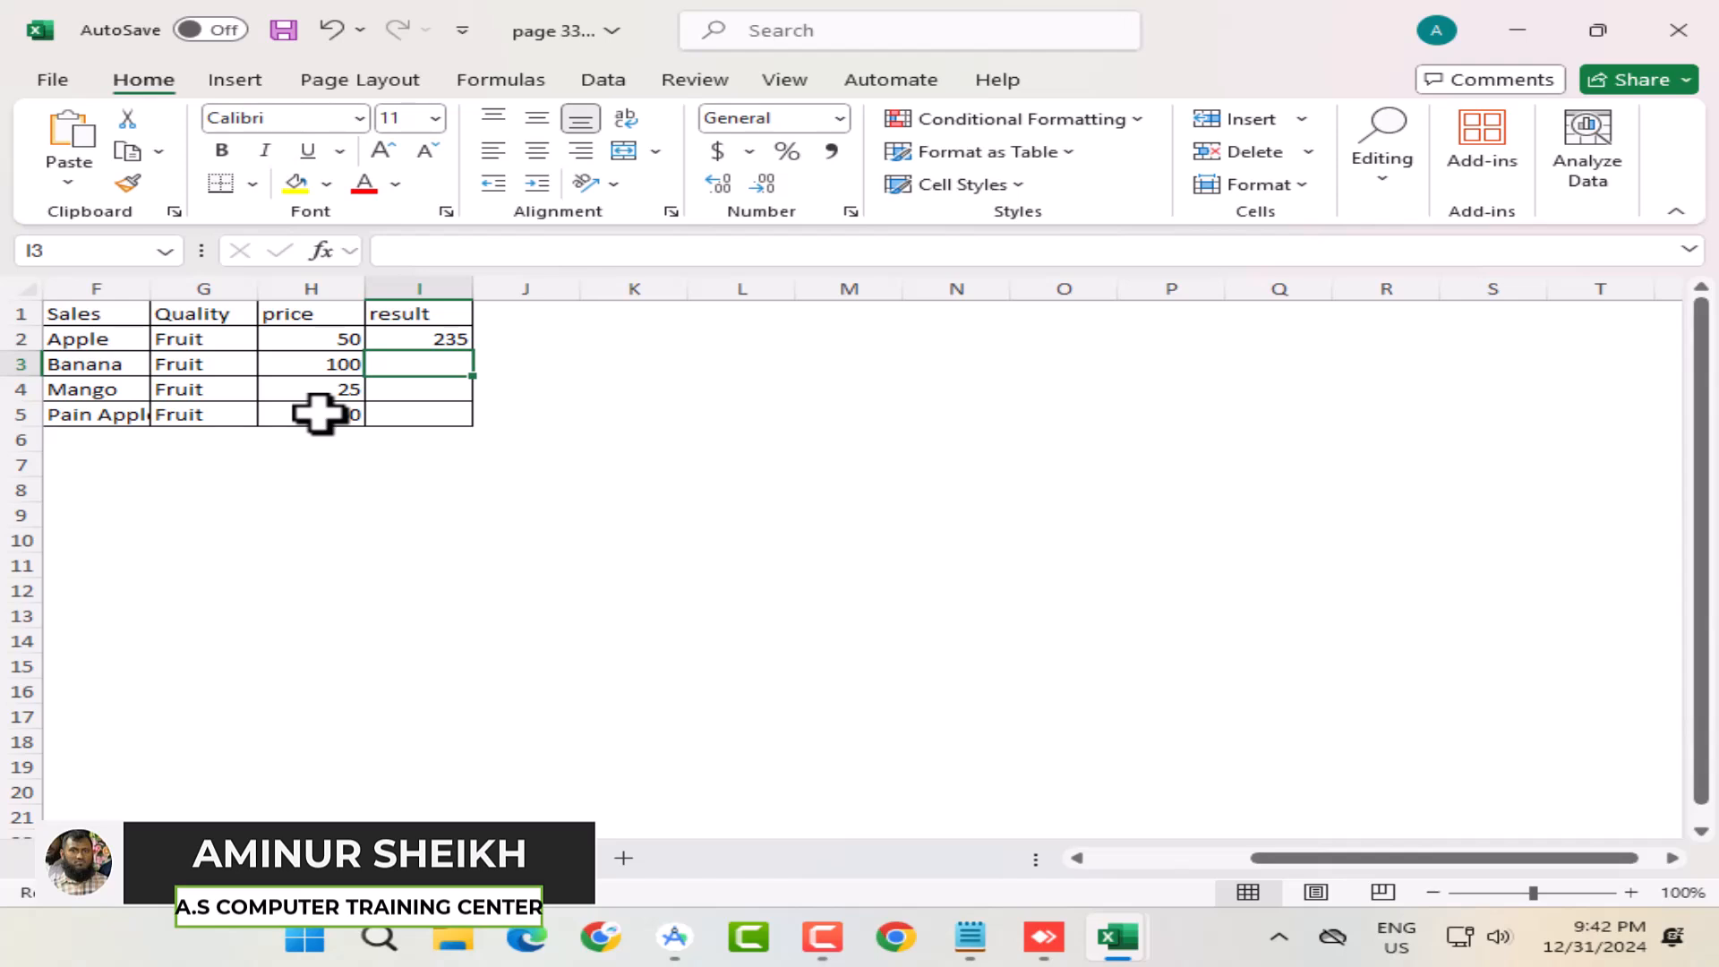
Change the function number of the SUBTOTAL formula in I2 to 4 for MAX
double_click(433, 336)
left_click(533, 250)
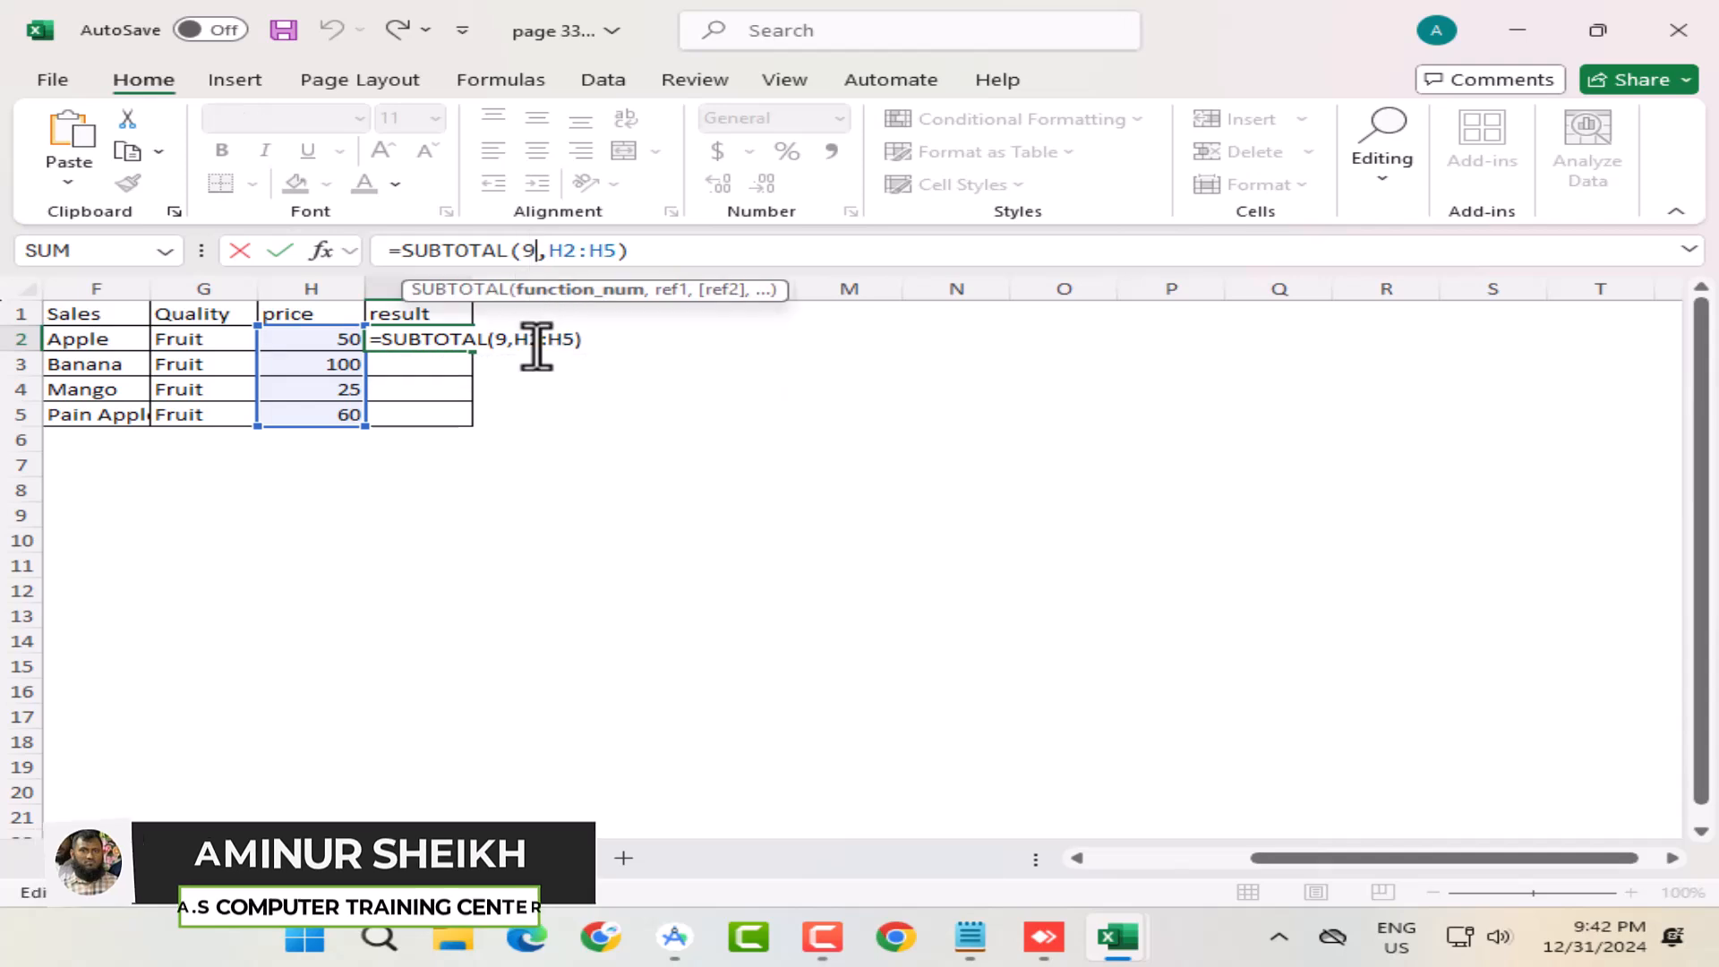
key("BackSpace")
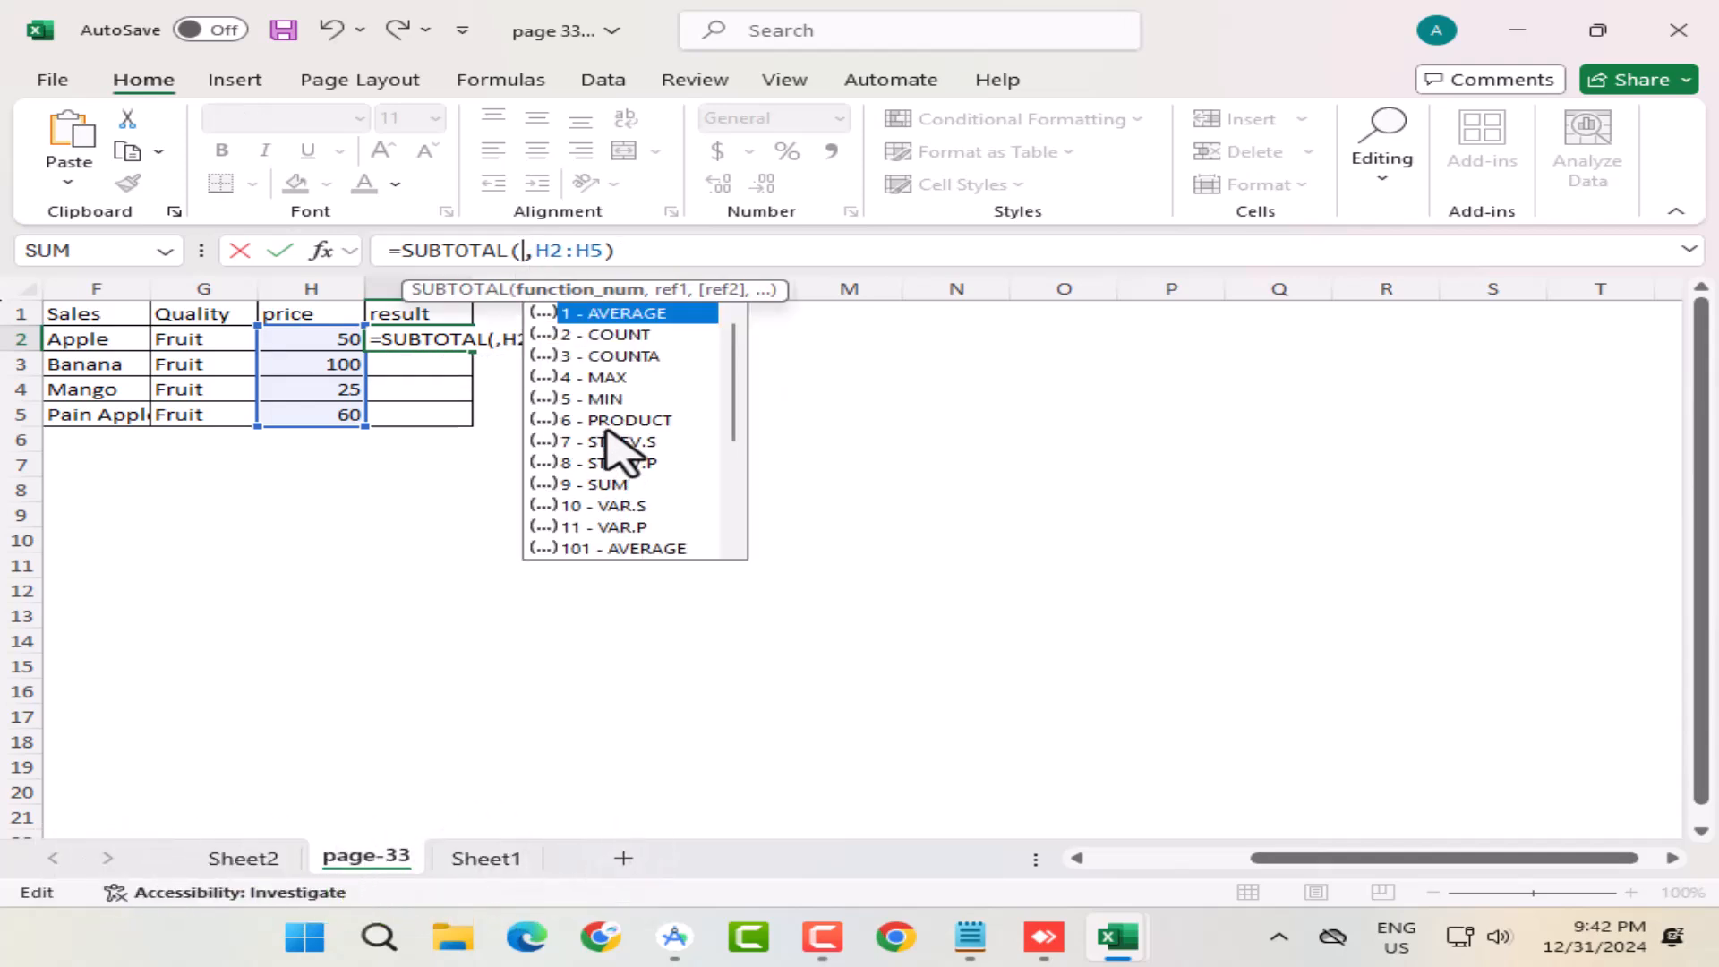
key("Return")
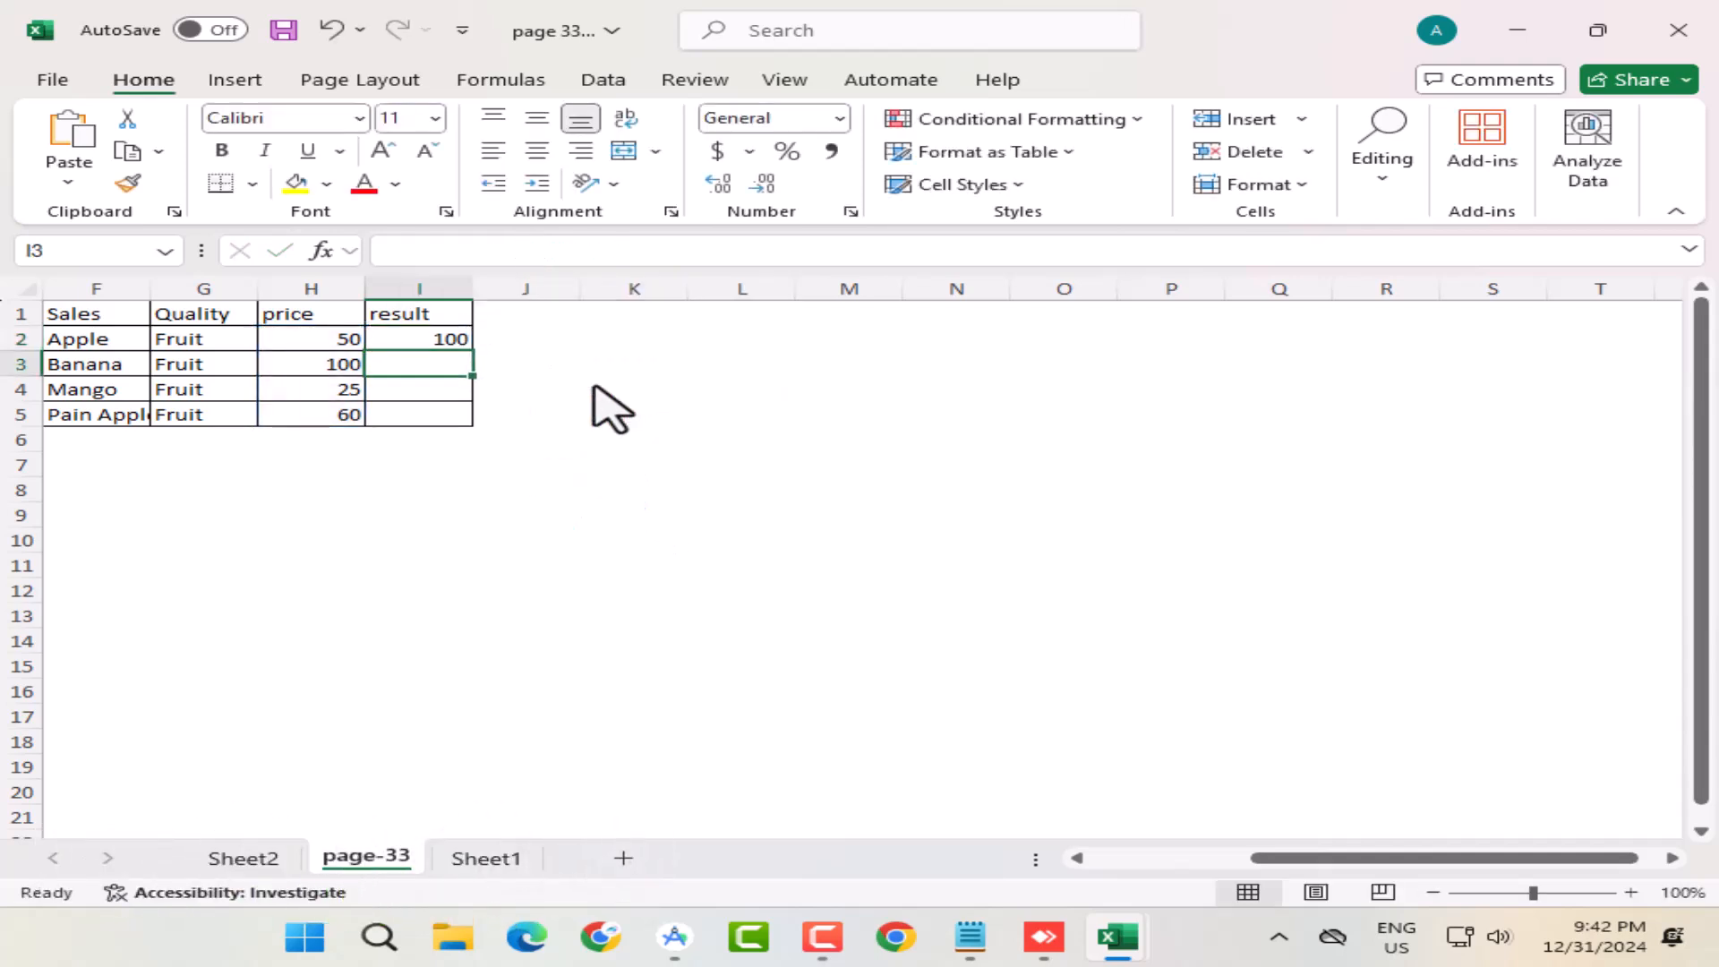
Review the function name and function number of the SUBTOTAL formula in cell I2
left_click(410, 338)
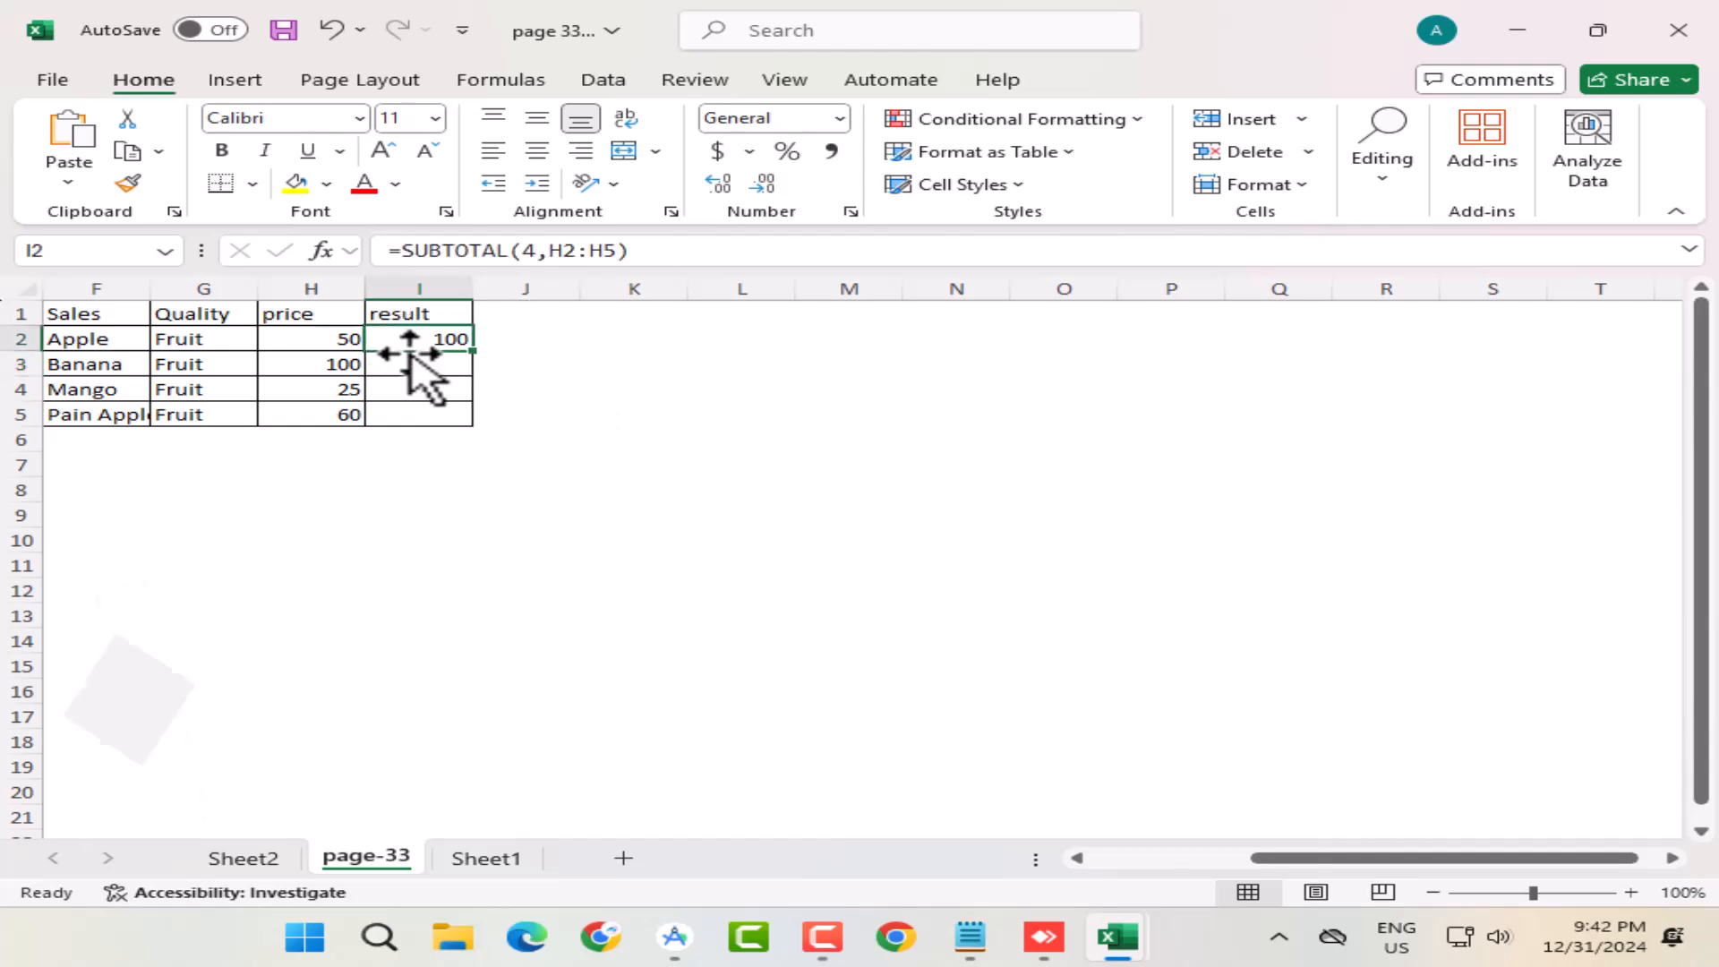
left_click(424, 252)
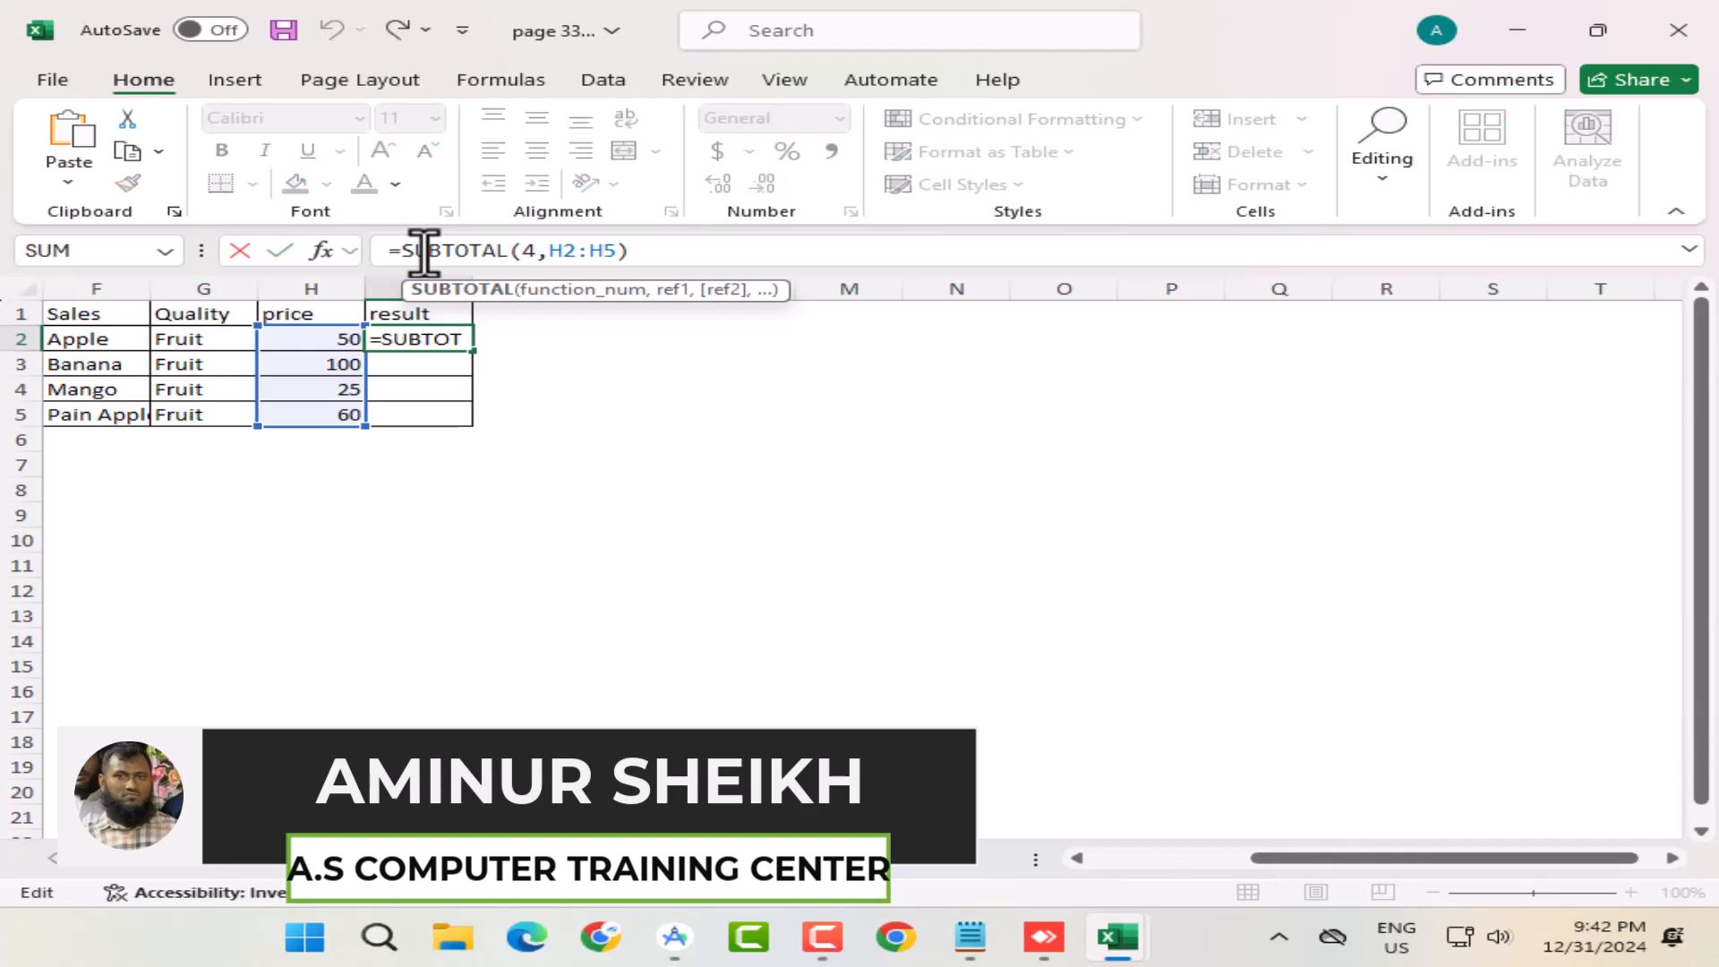
left_click_drag(404, 252, 522, 251)
left_click(527, 252)
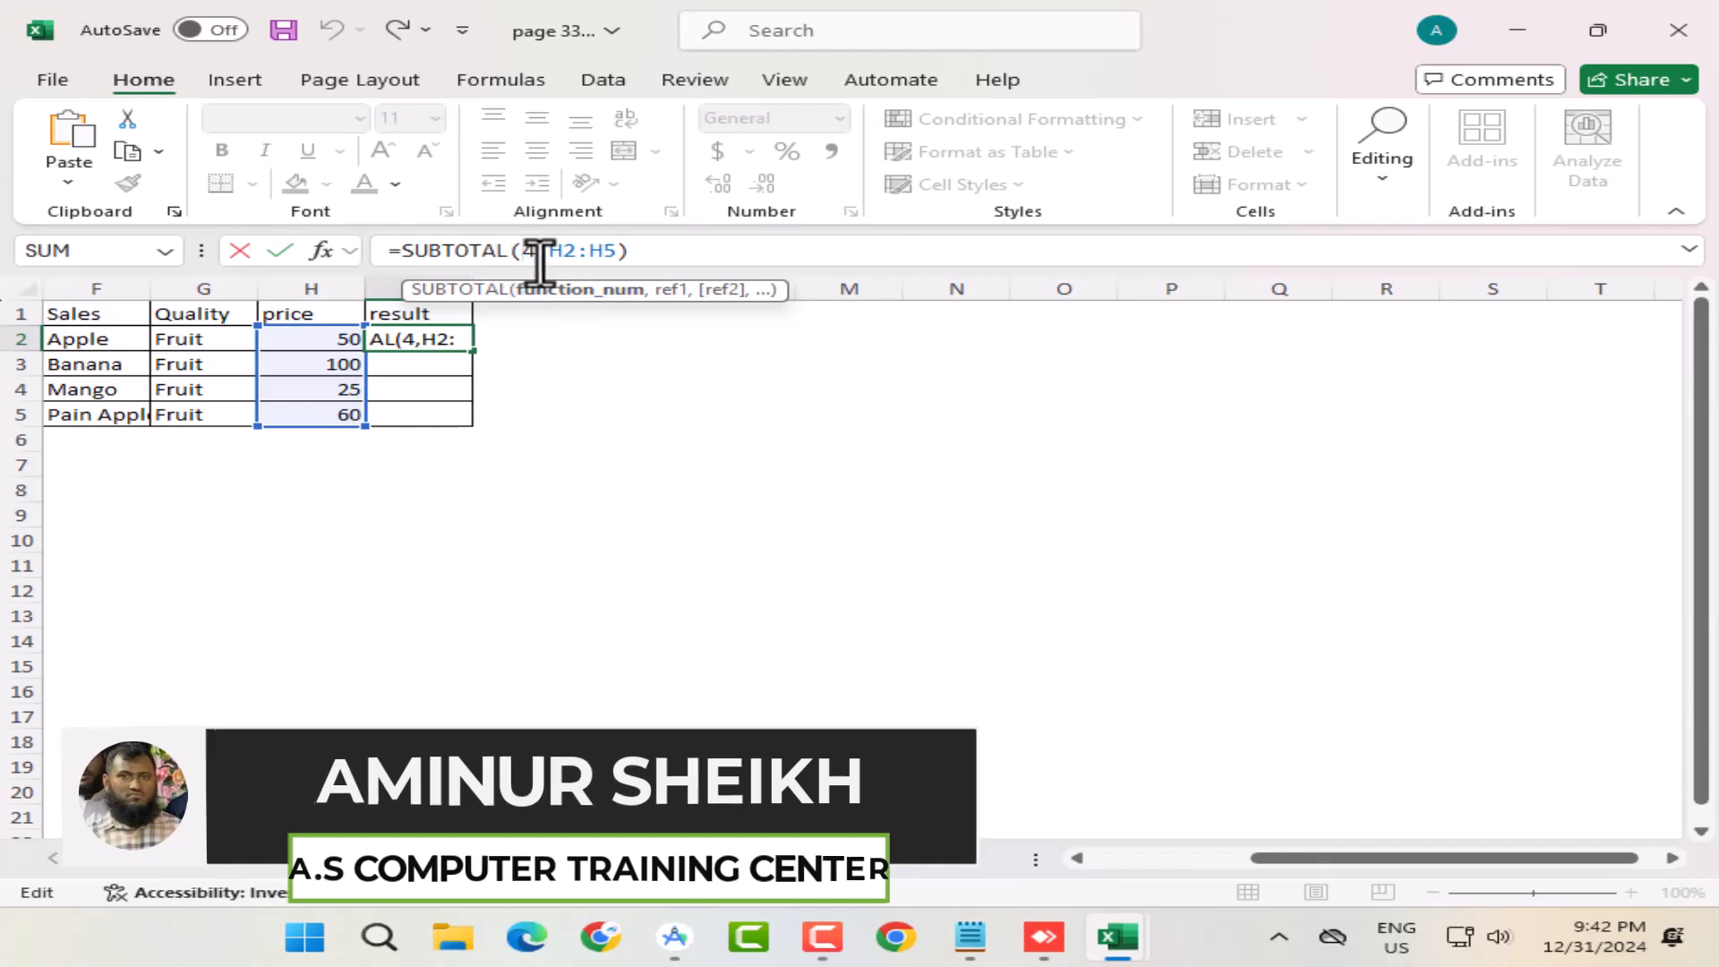
key("Return")
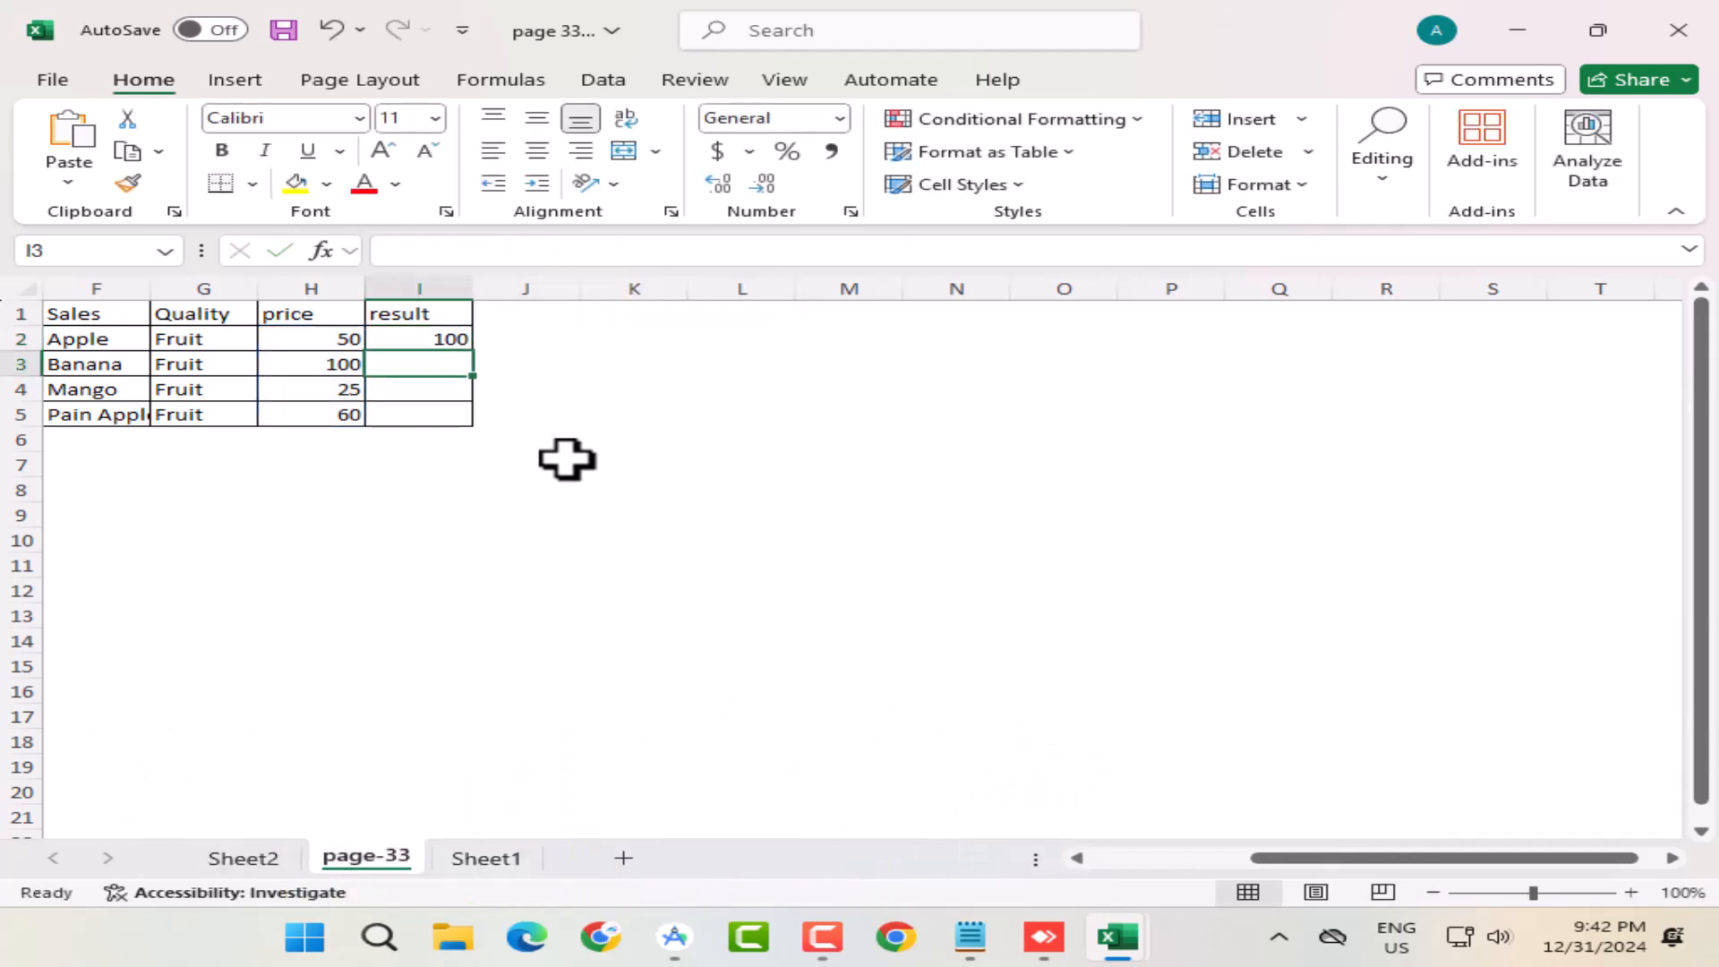
Open Sheet1 and review the full fruit list in column A and the lookup fruits in column C
left_click(482, 866)
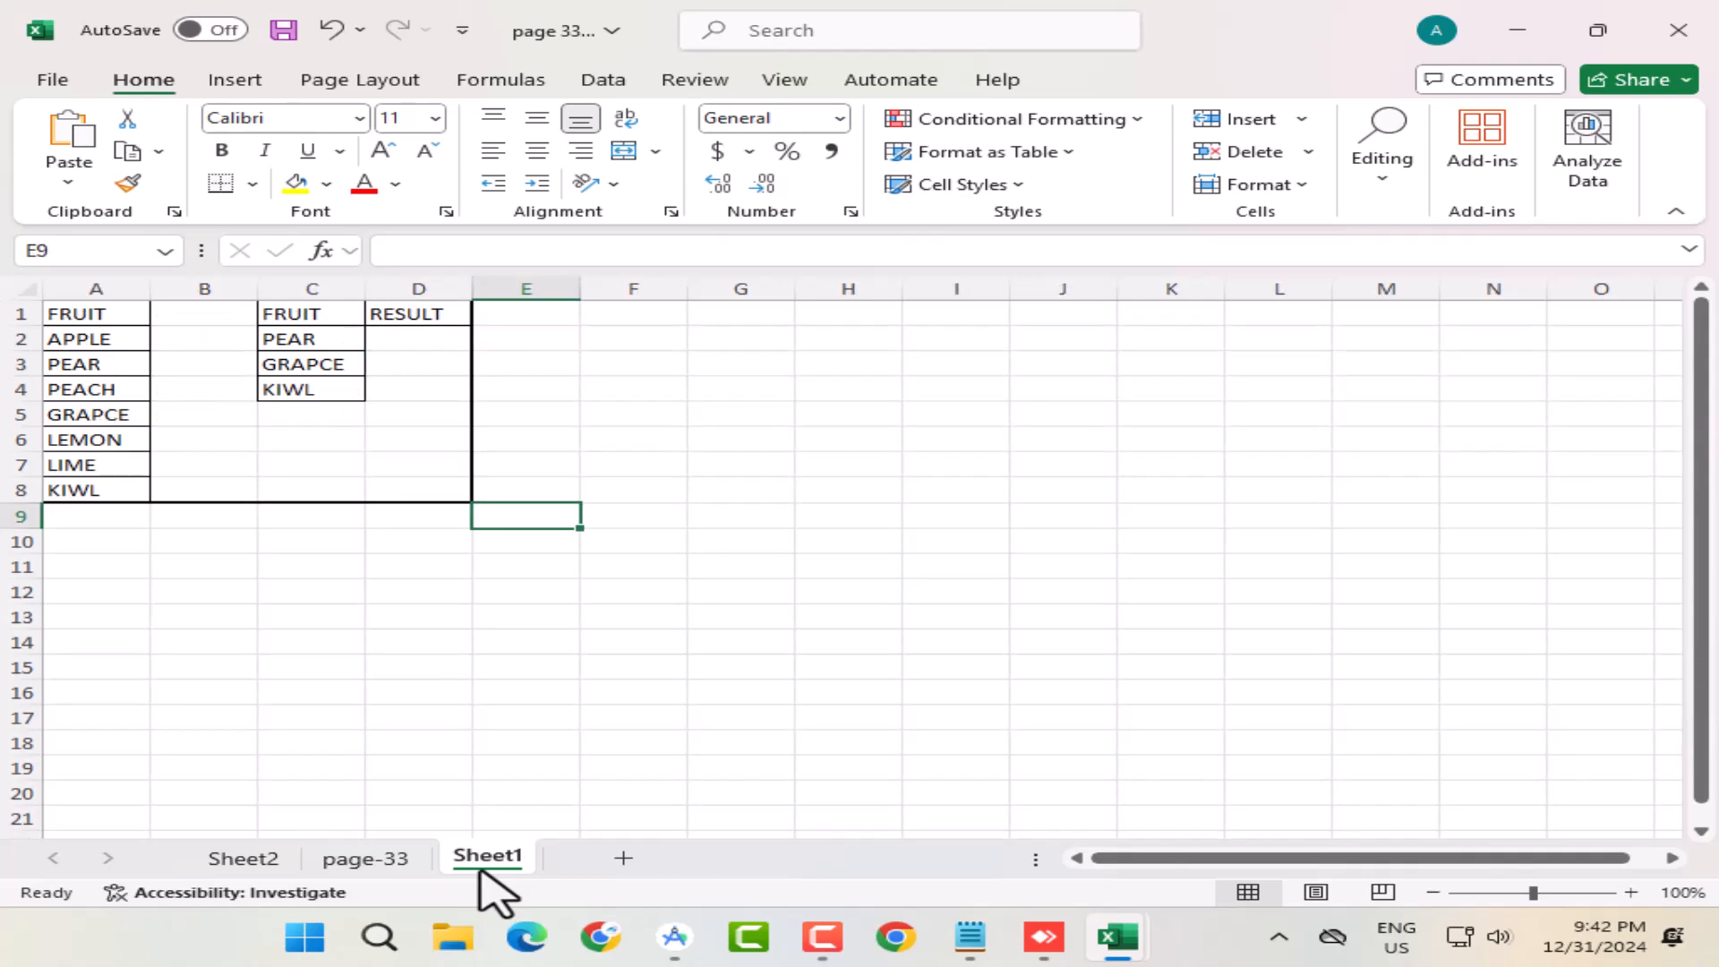
left_click(260, 429)
left_click_drag(103, 345, 101, 506)
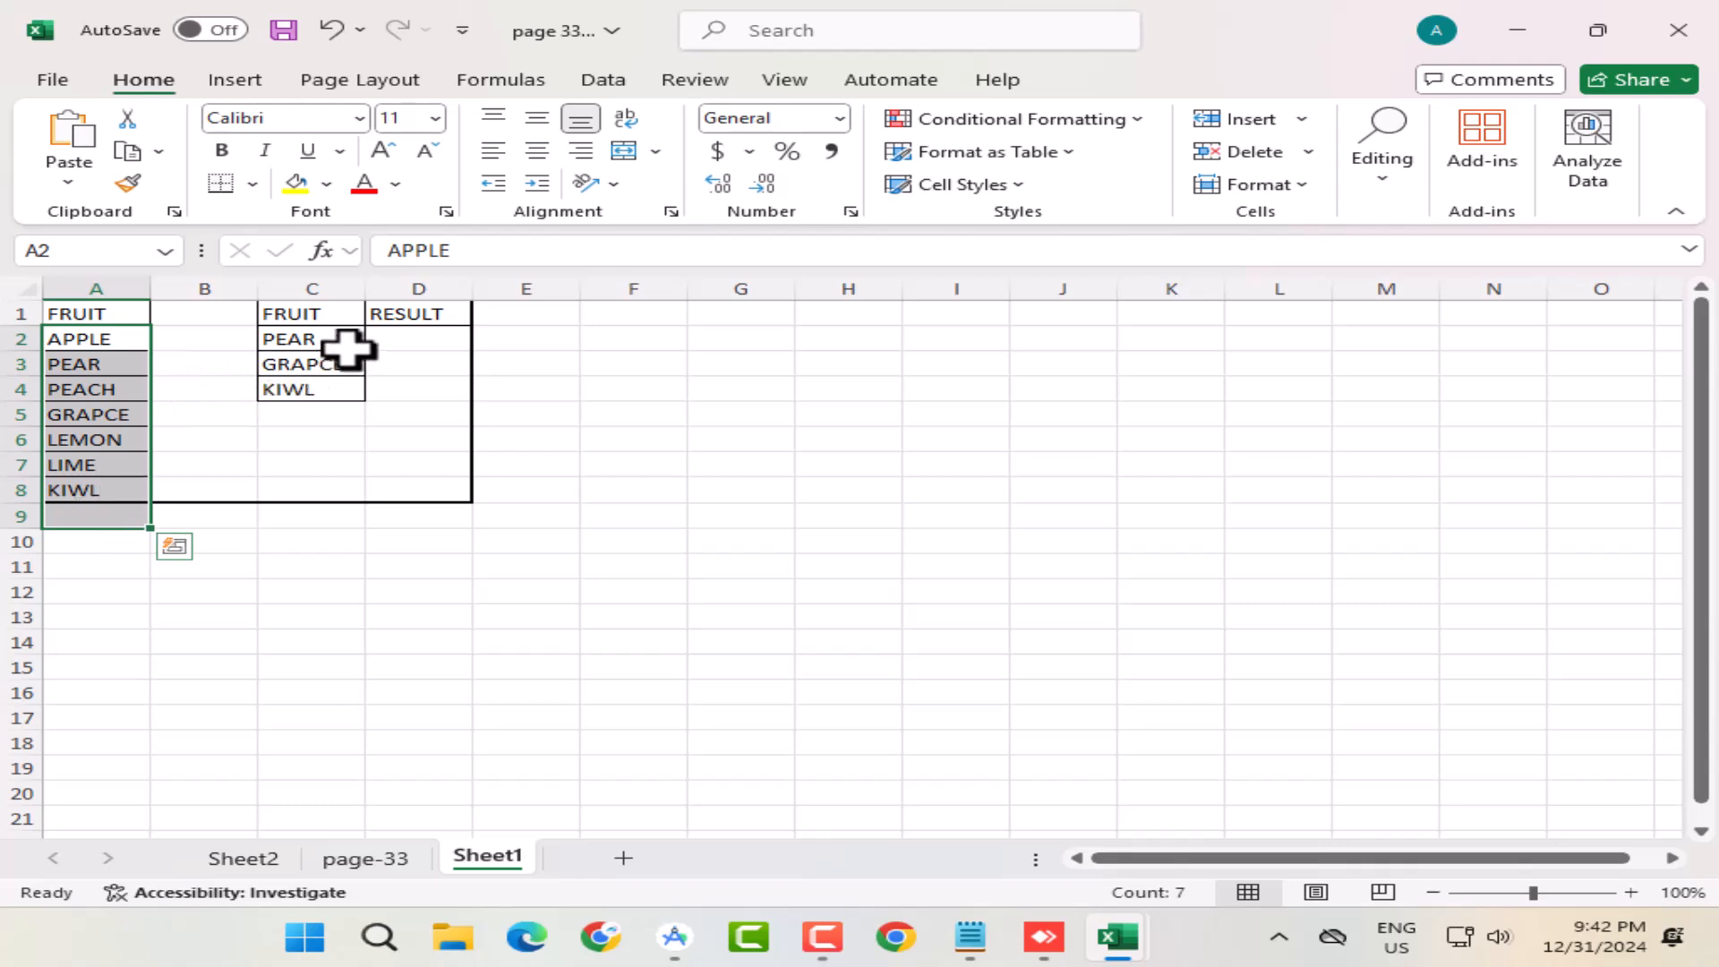
left_click_drag(318, 341, 323, 410)
Enter the formula =MATCH(C2,A2:A8,0) in cell D2 to find PEAR's exact-match position in the fruit list
left_click(391, 342)
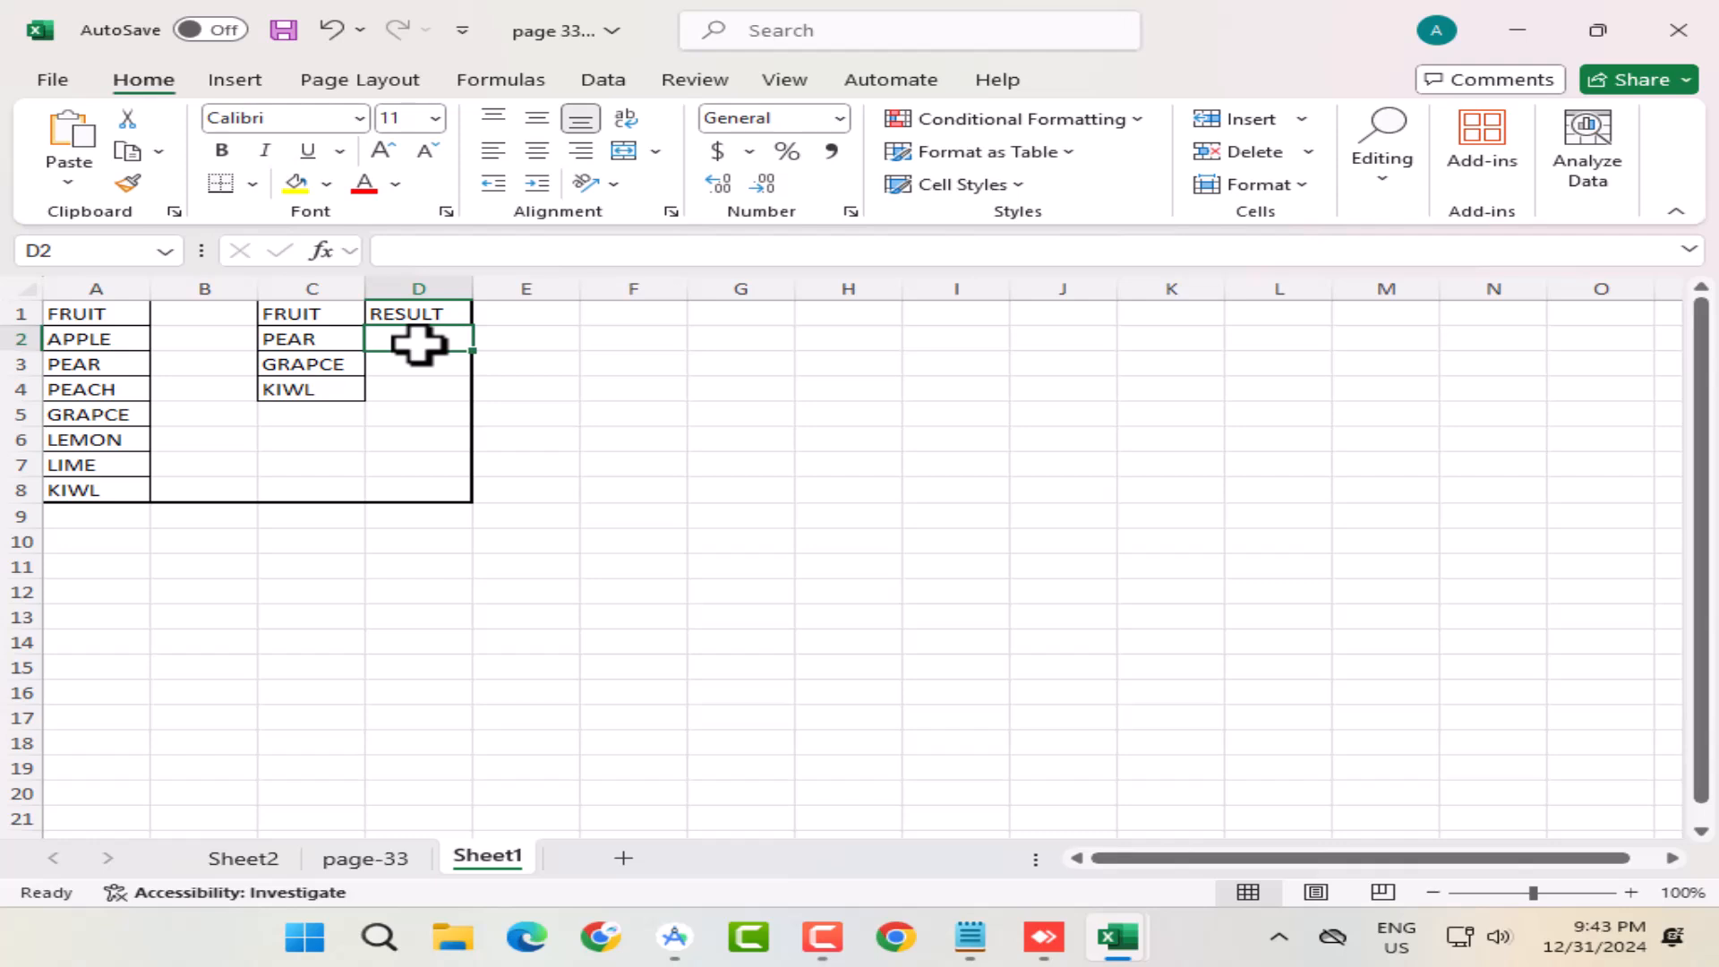
type("=MA")
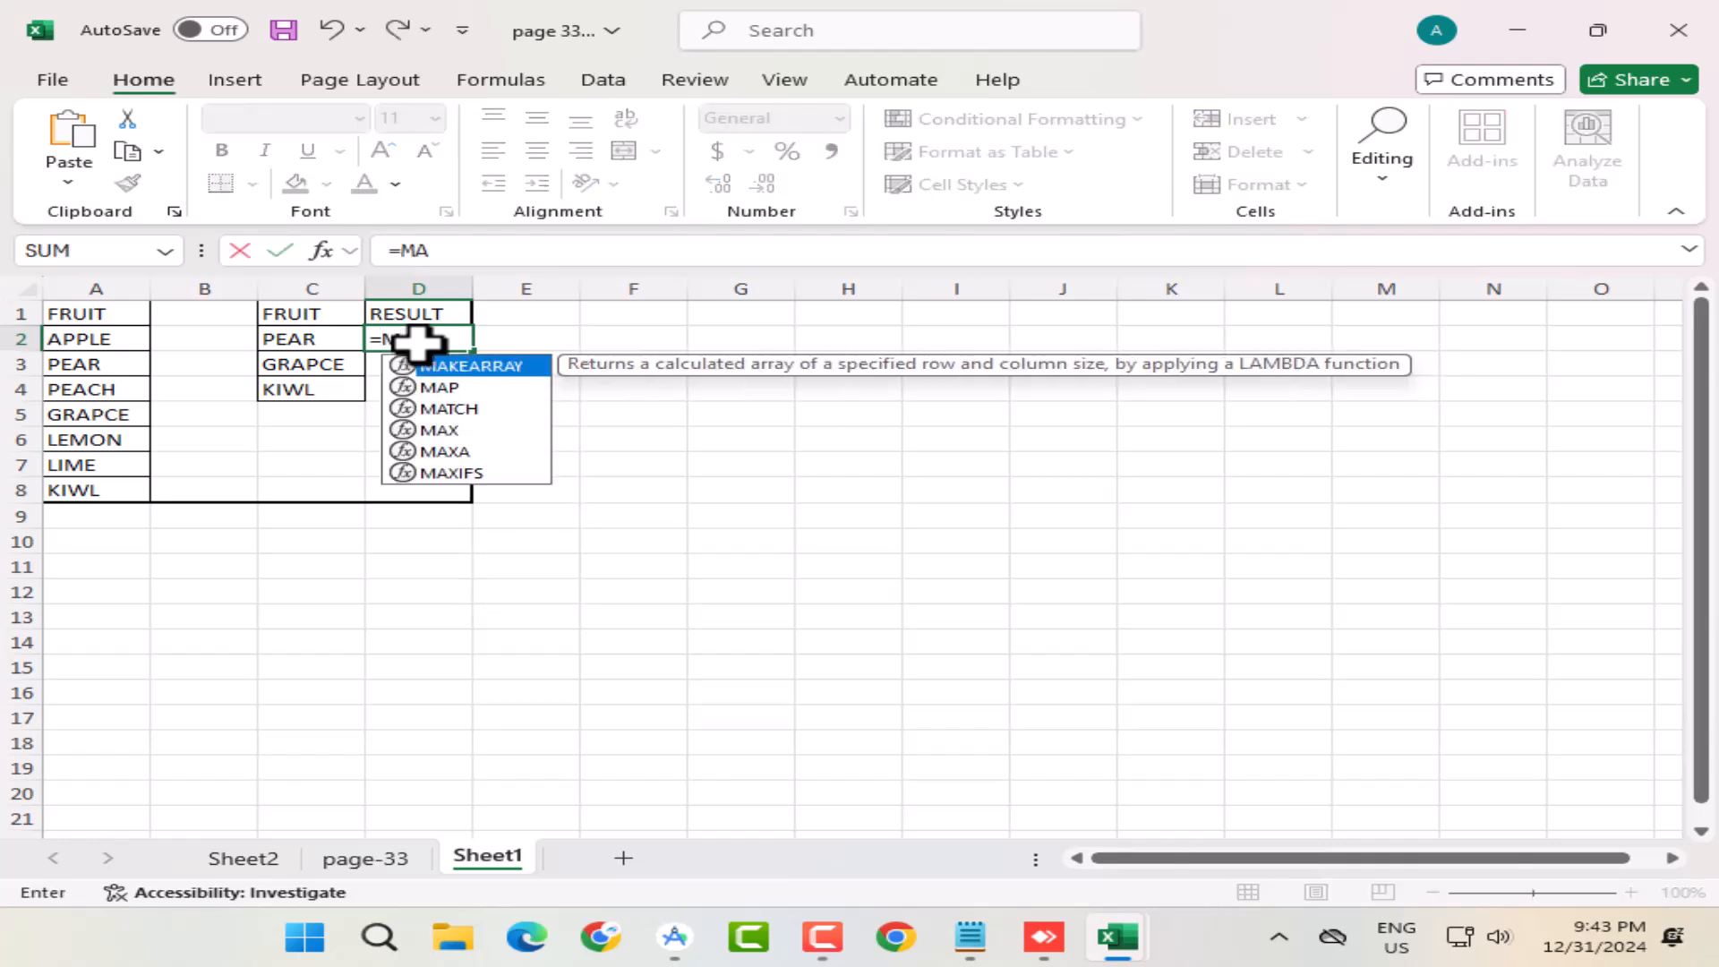
key("Down")
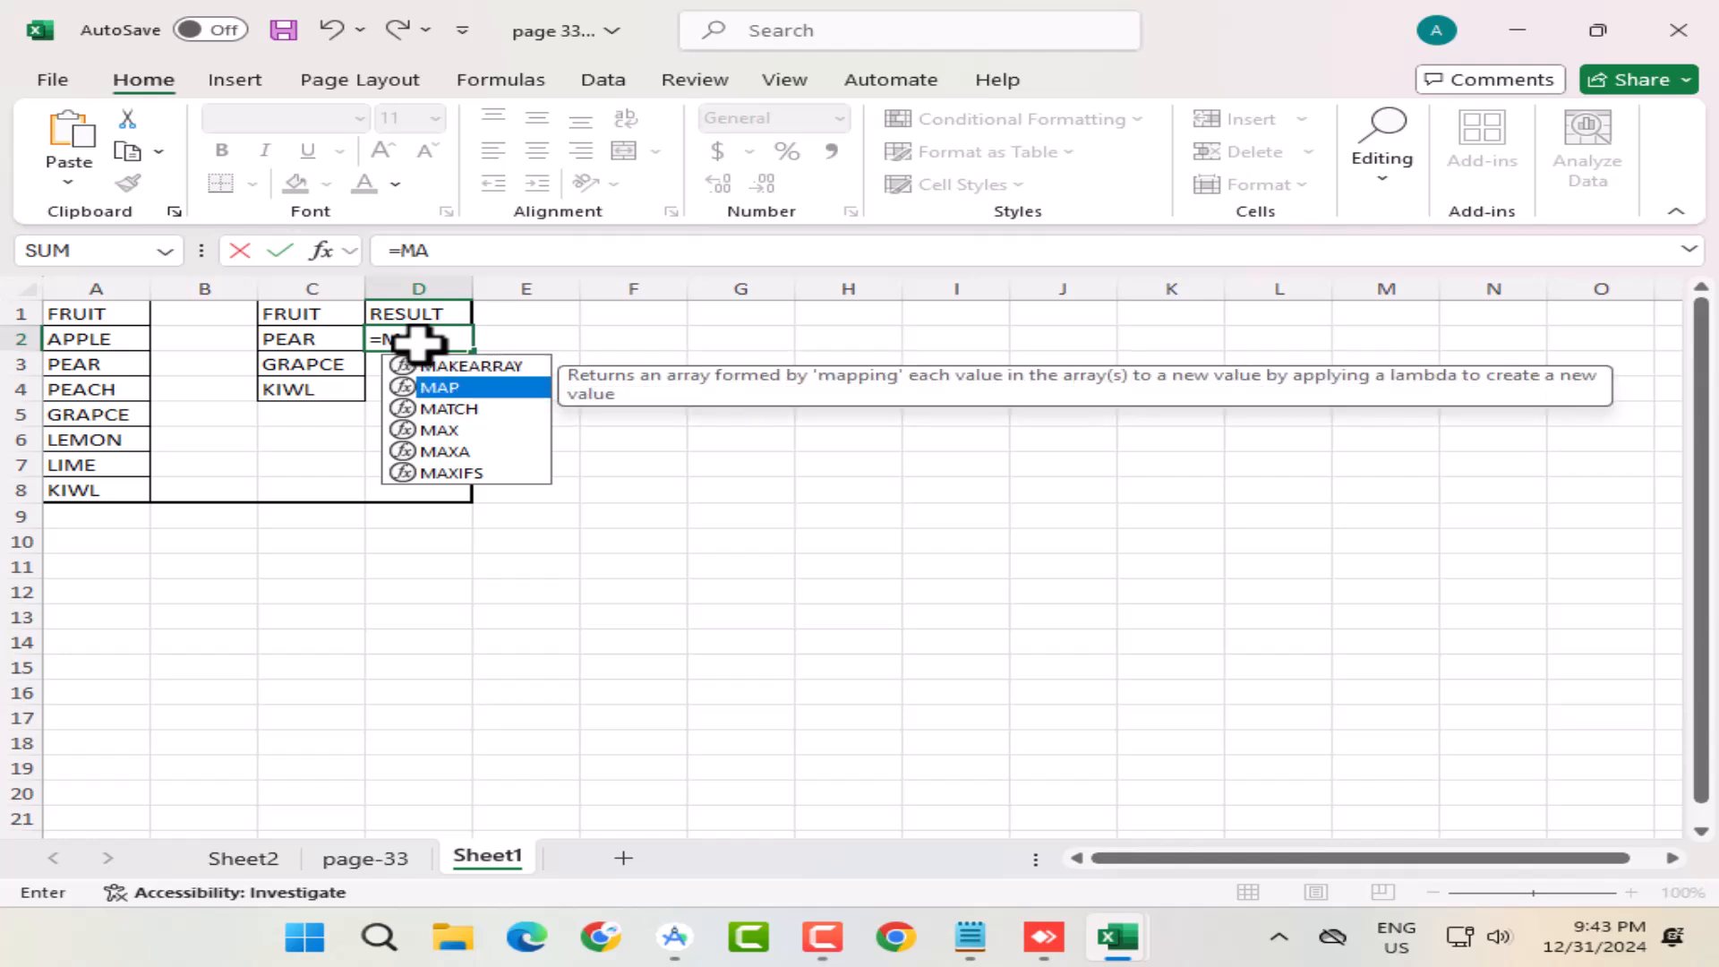
key("Down")
key("Tab")
left_click(338, 346)
type(",")
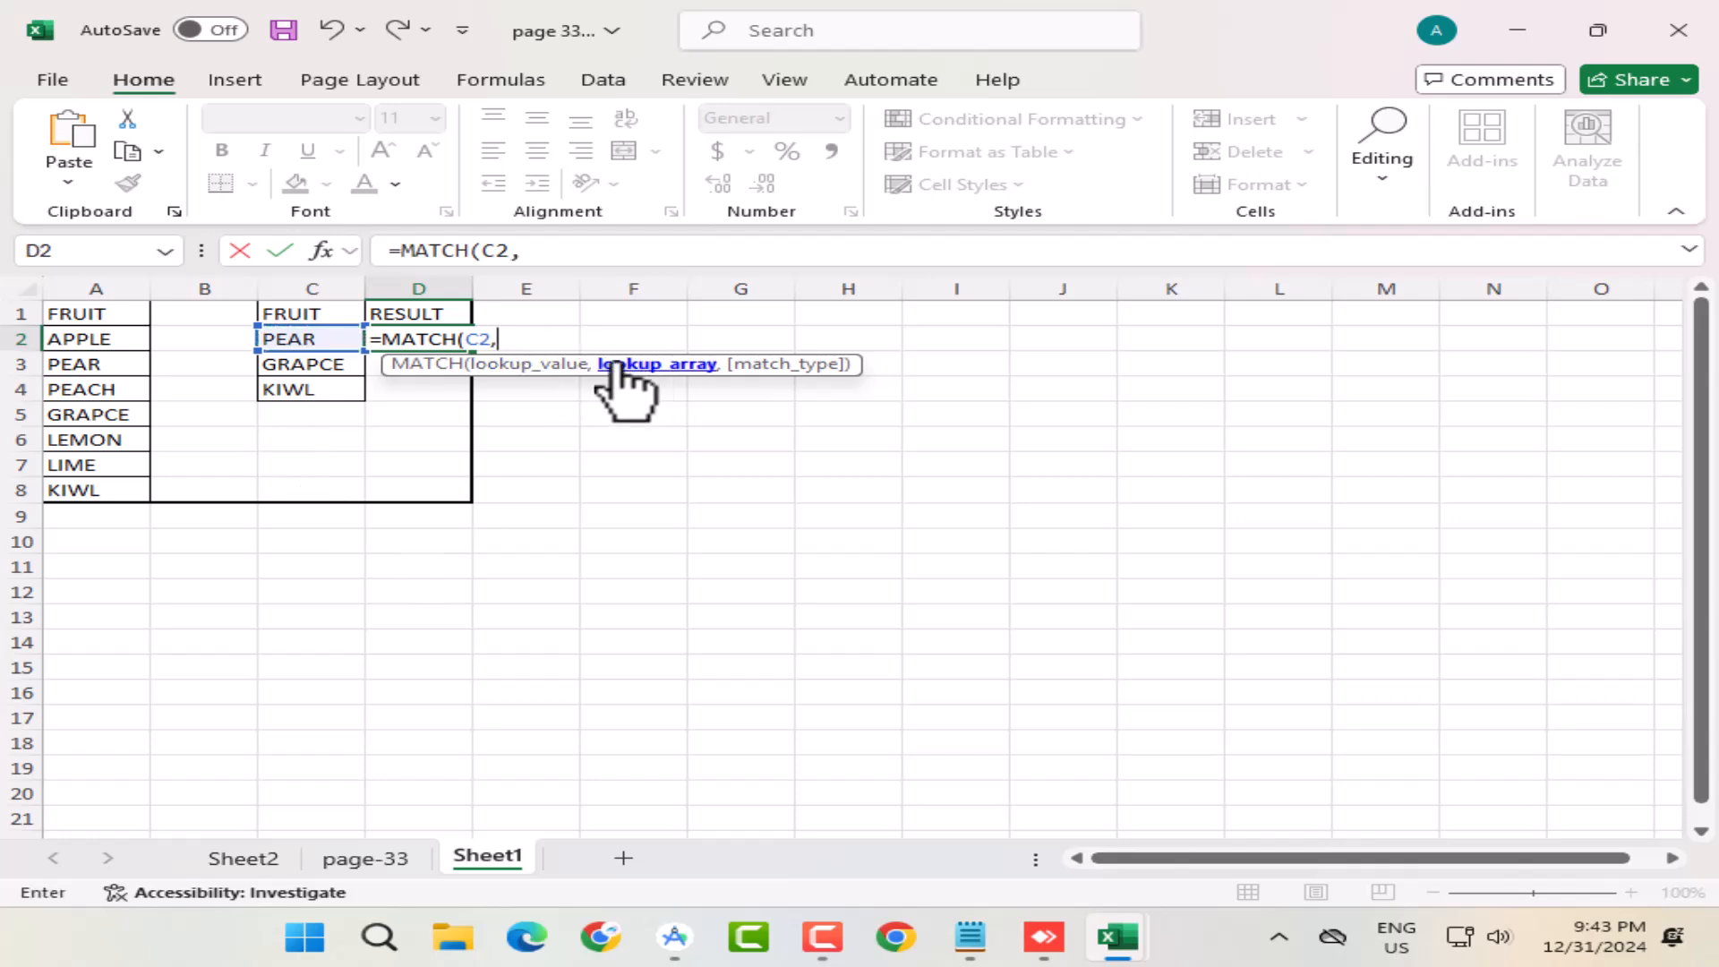
left_click(110, 347)
left_click_drag(109, 347, 111, 483)
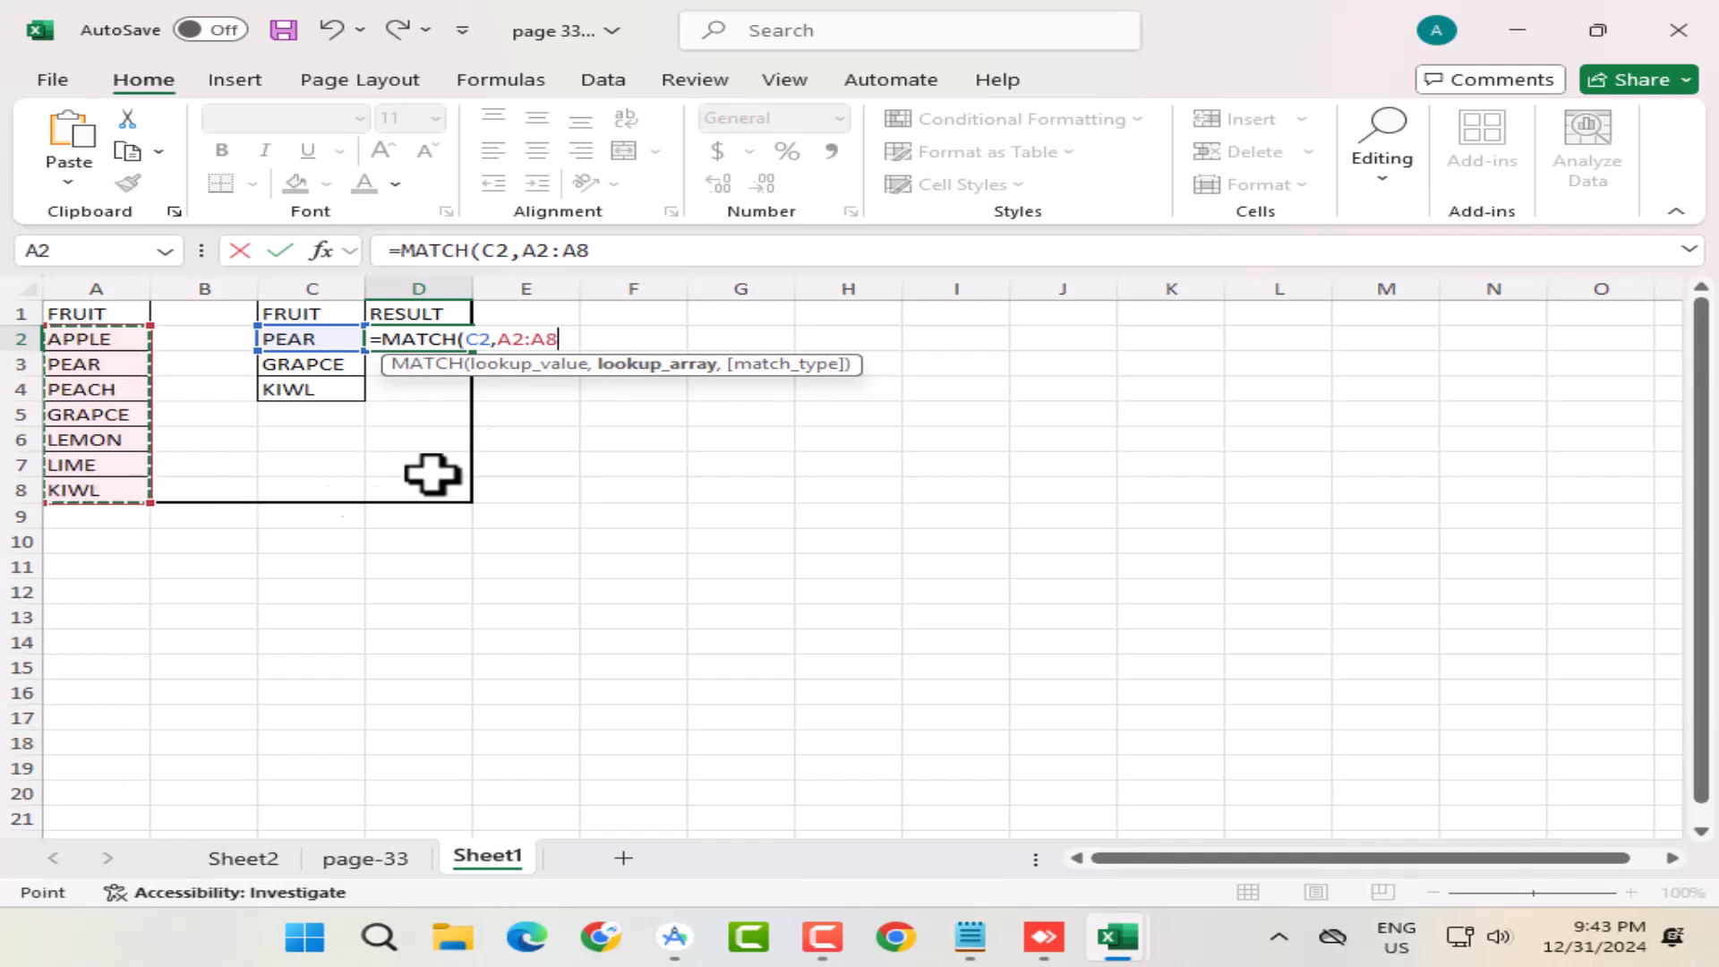
left_click_drag(492, 340, 563, 338)
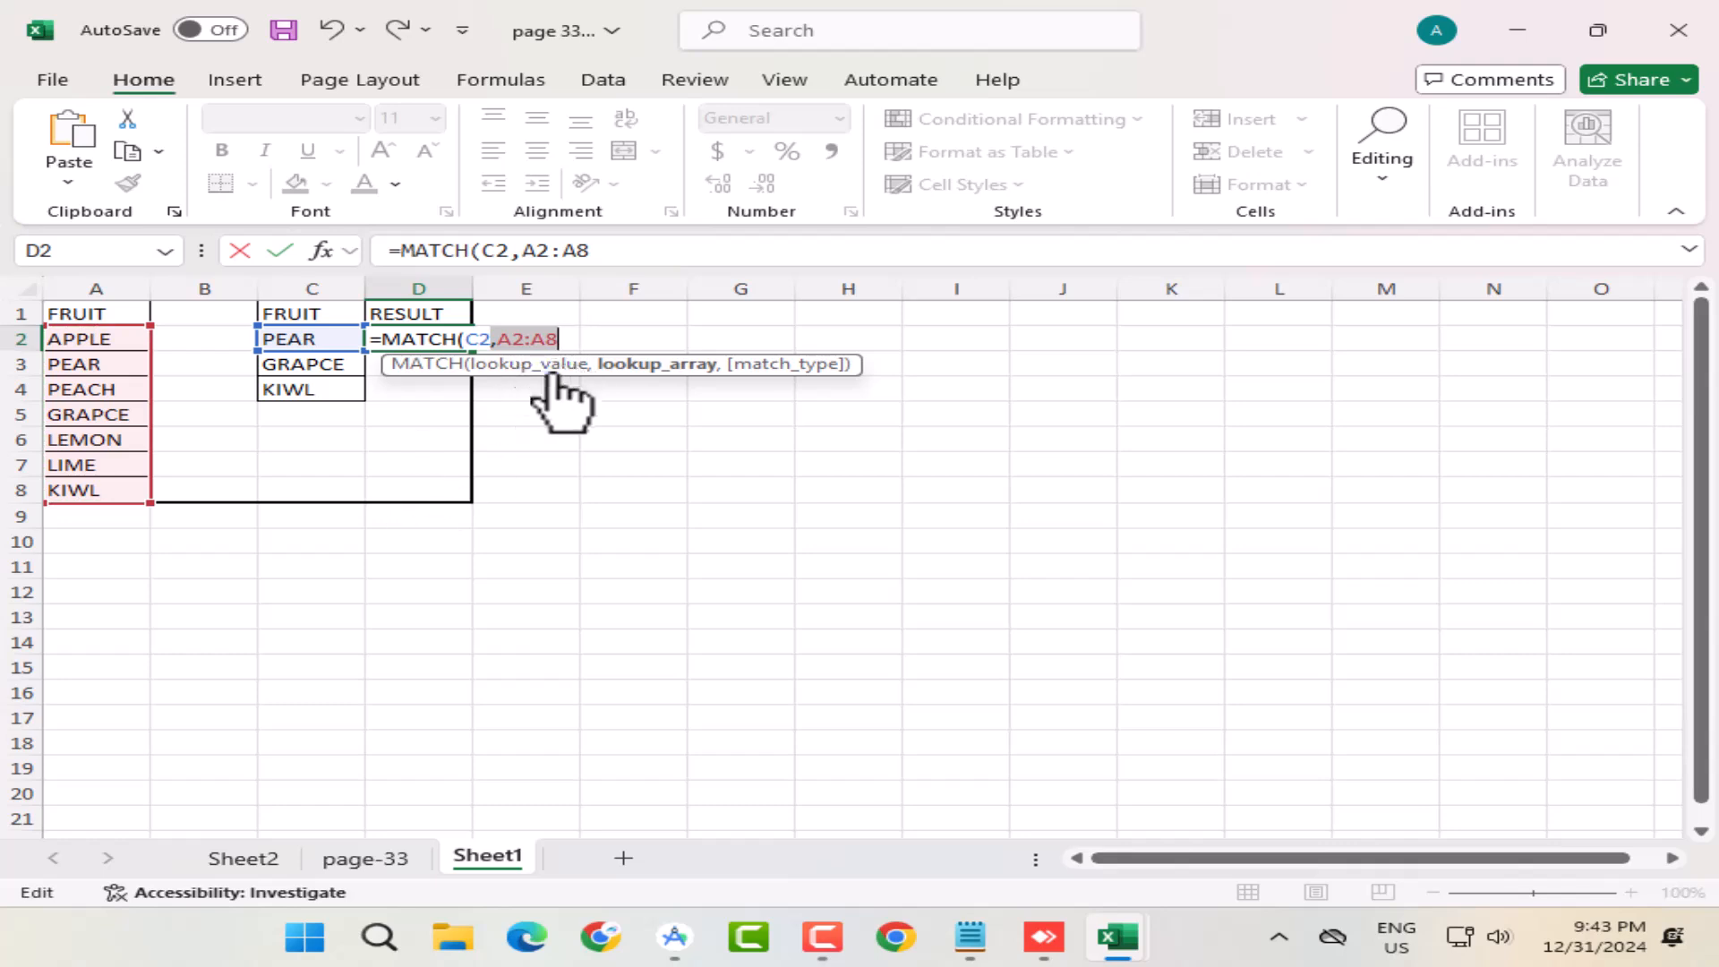
left_click(557, 339)
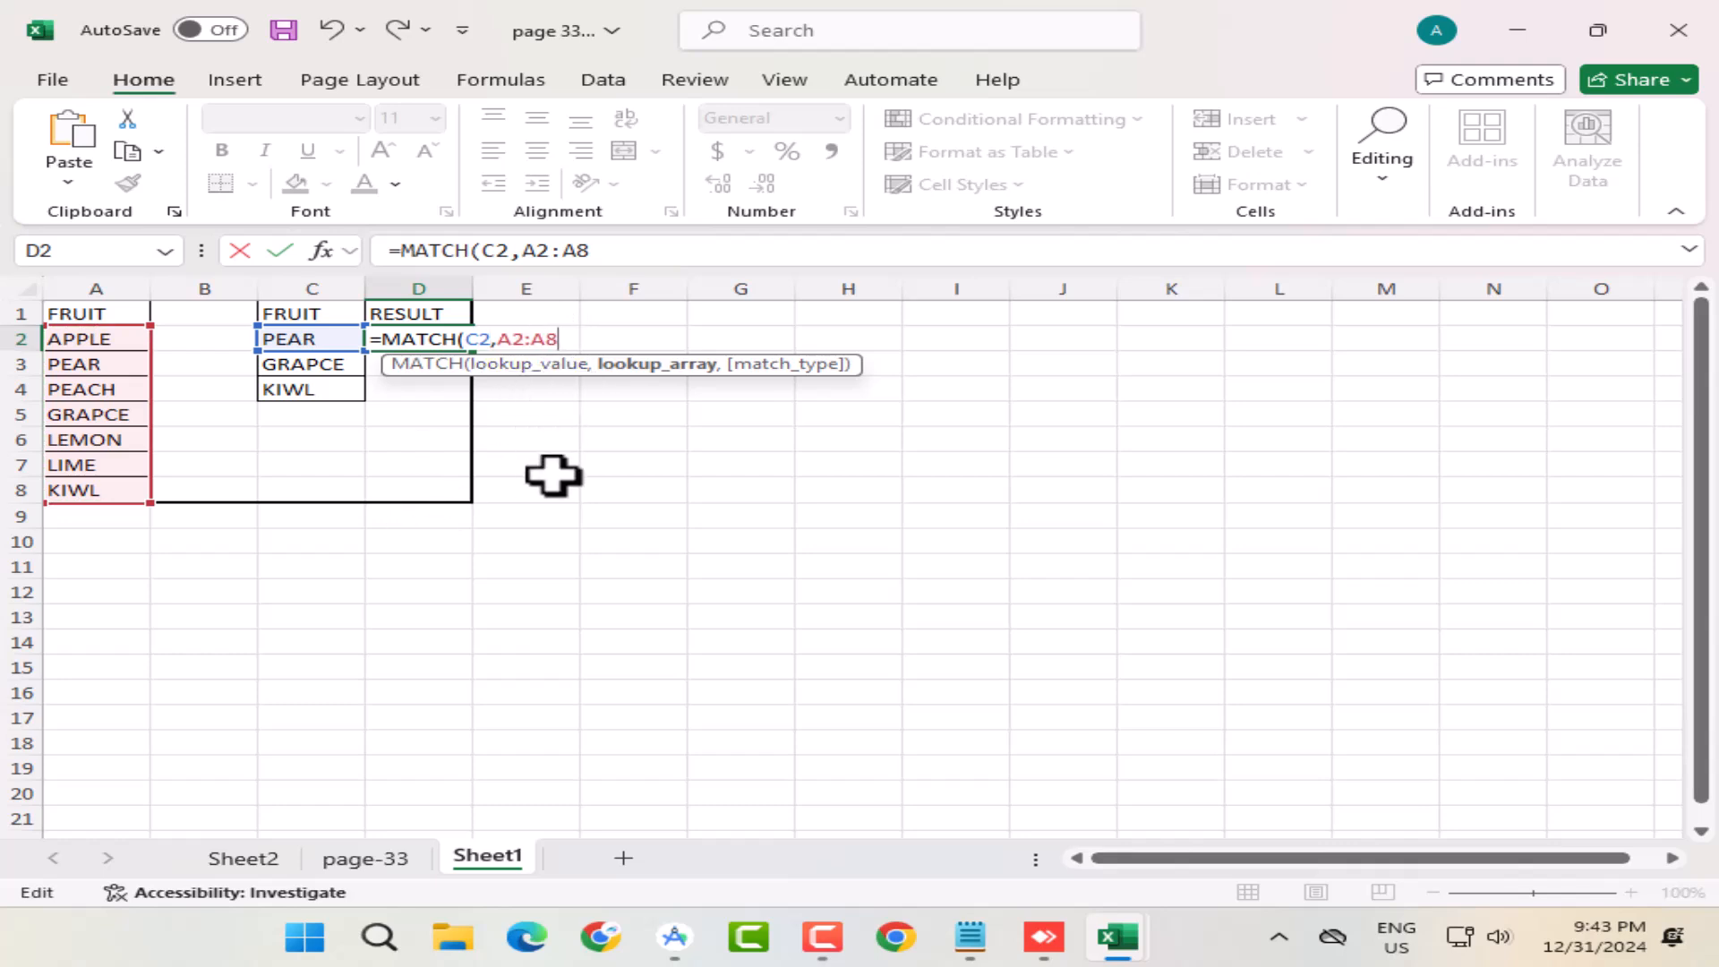
type(",")
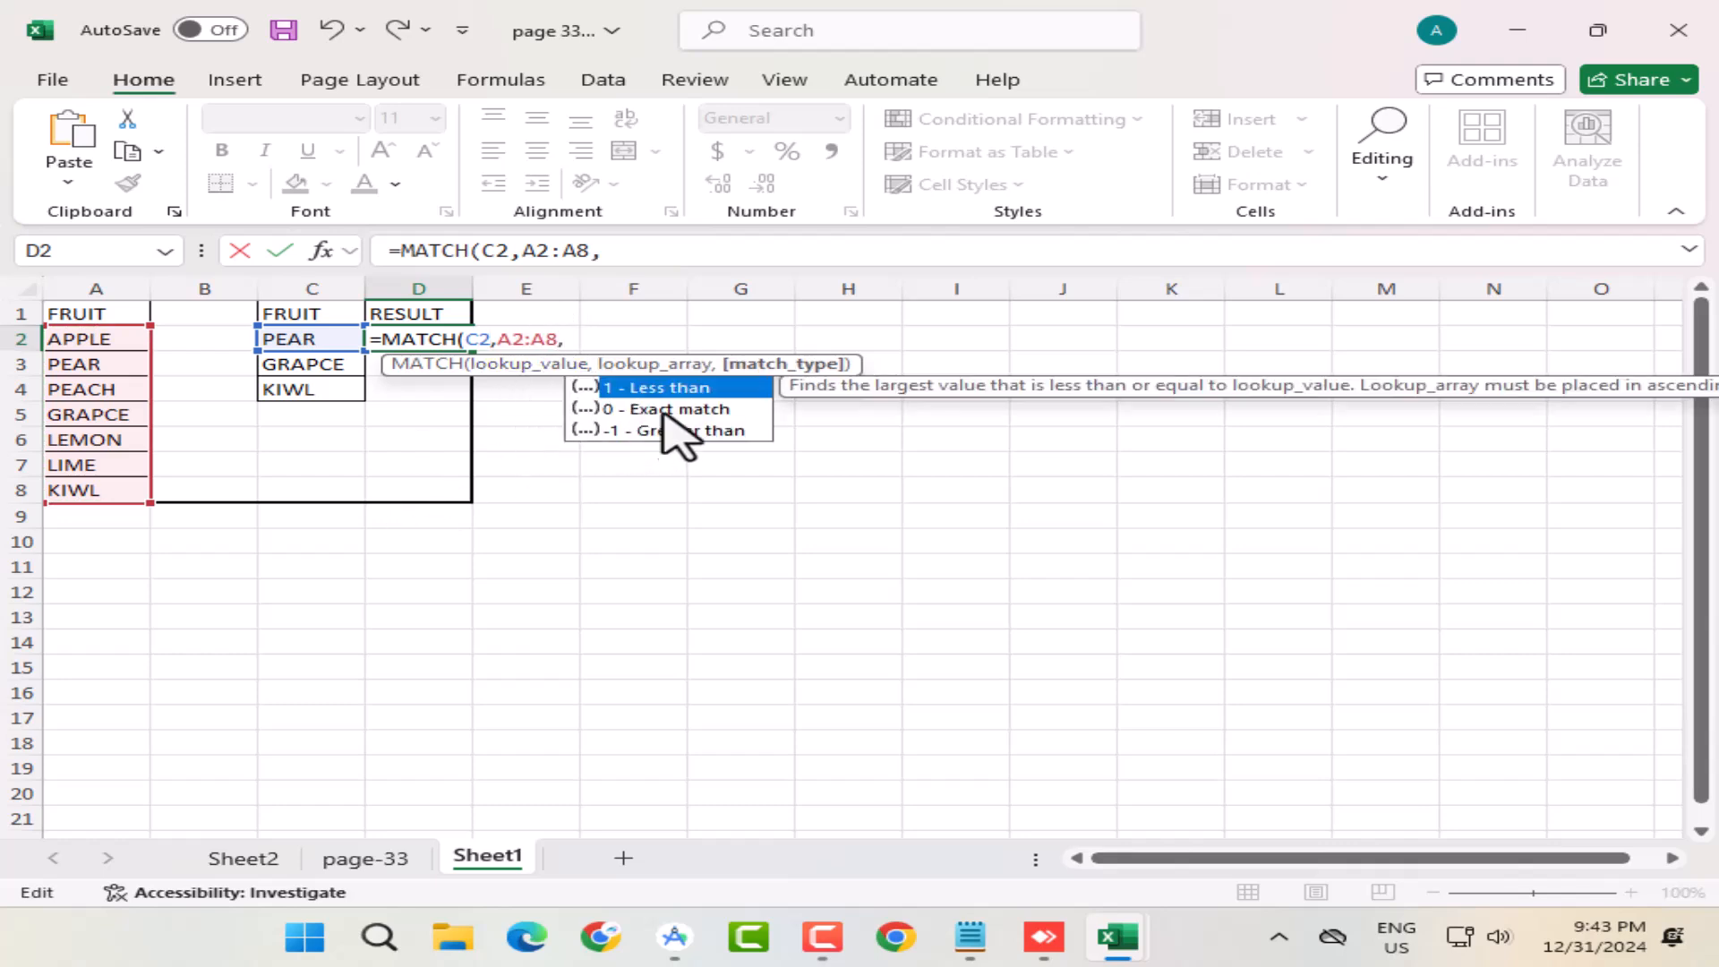
type("0")
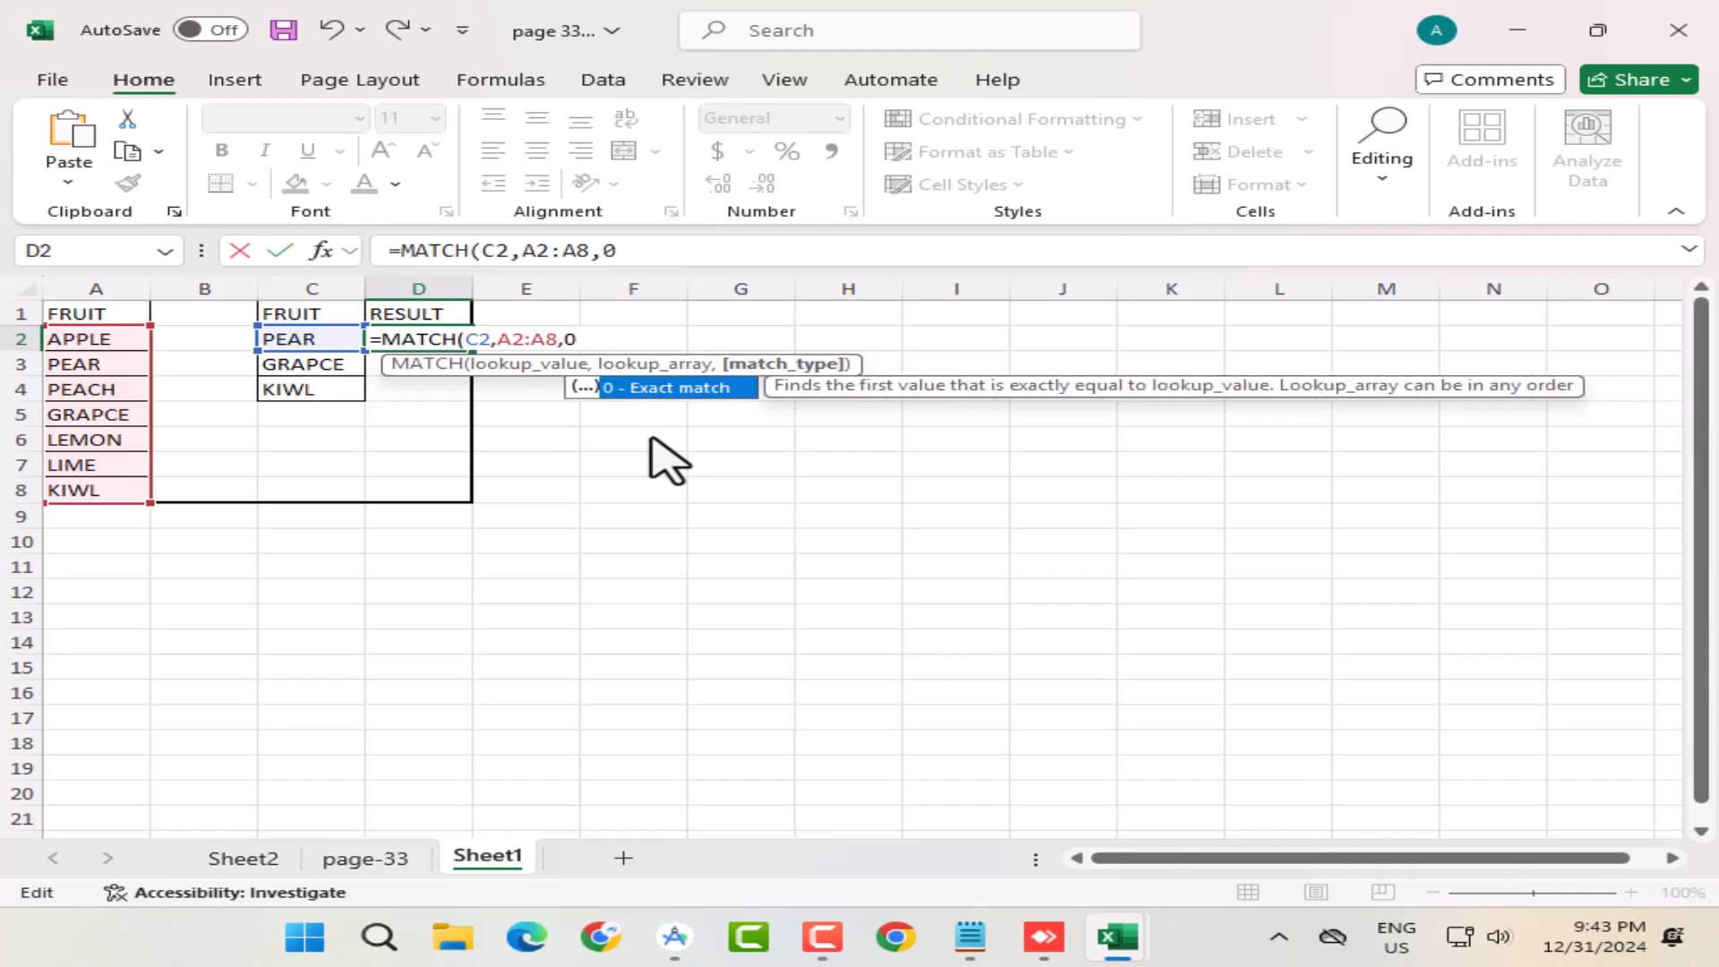
key("Return")
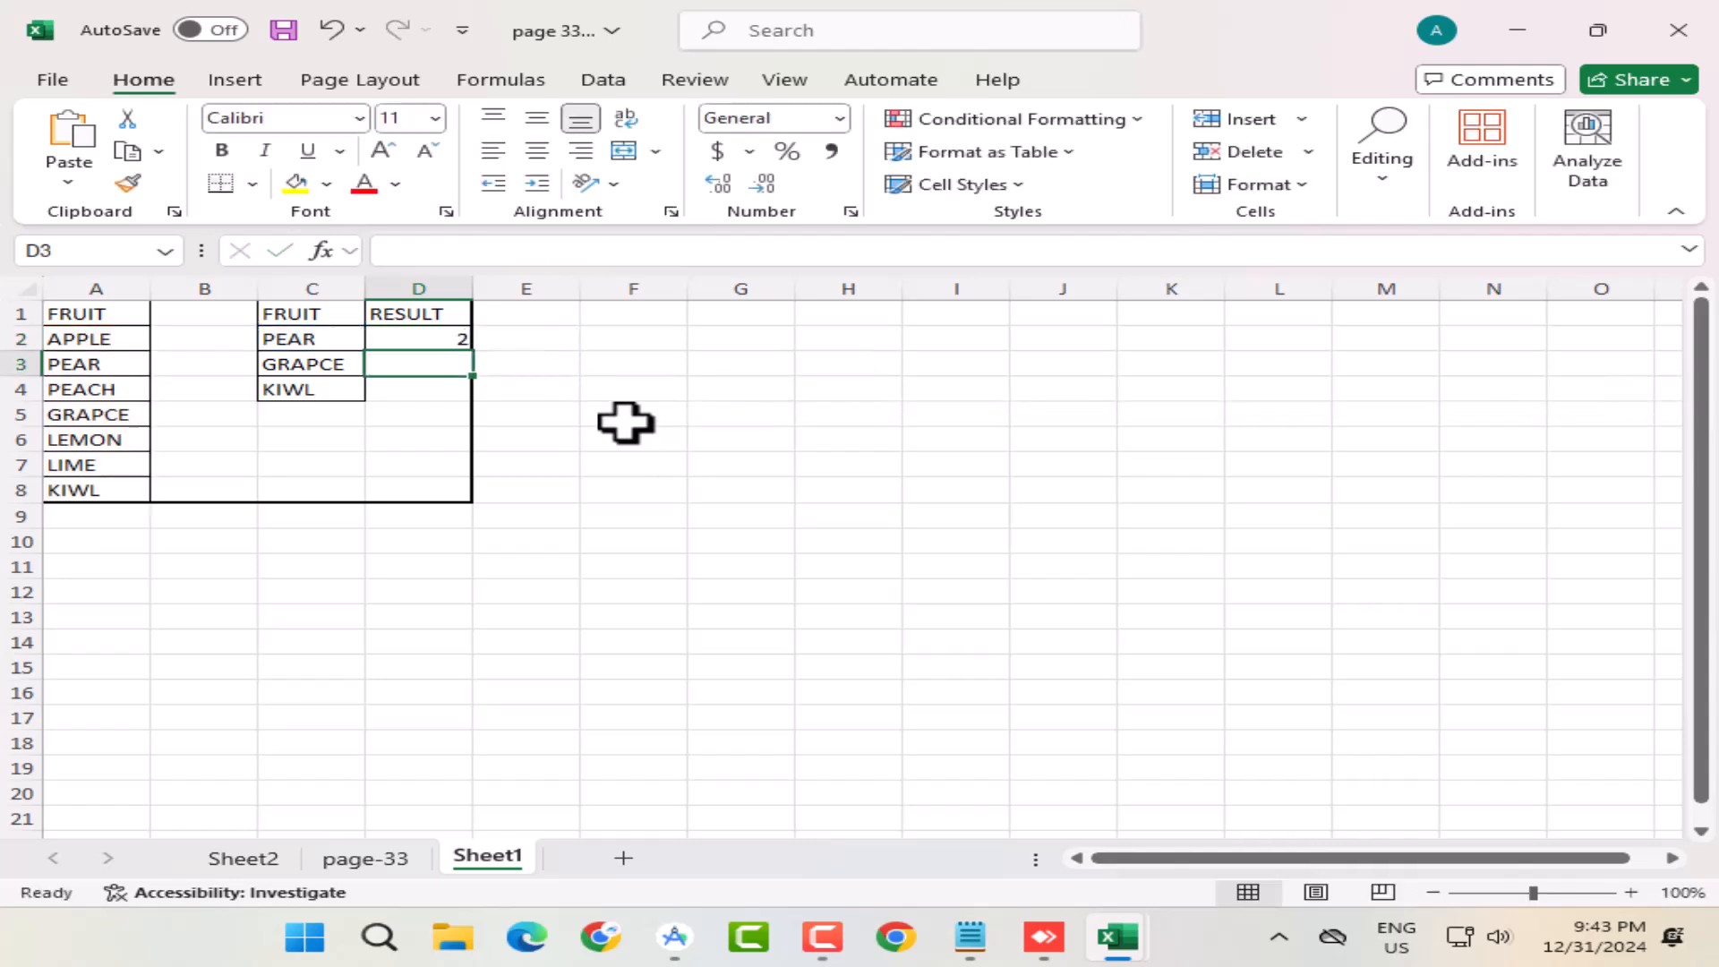
Check the MATCH result for PEAR against its position in the column A fruit list
left_click(334, 344)
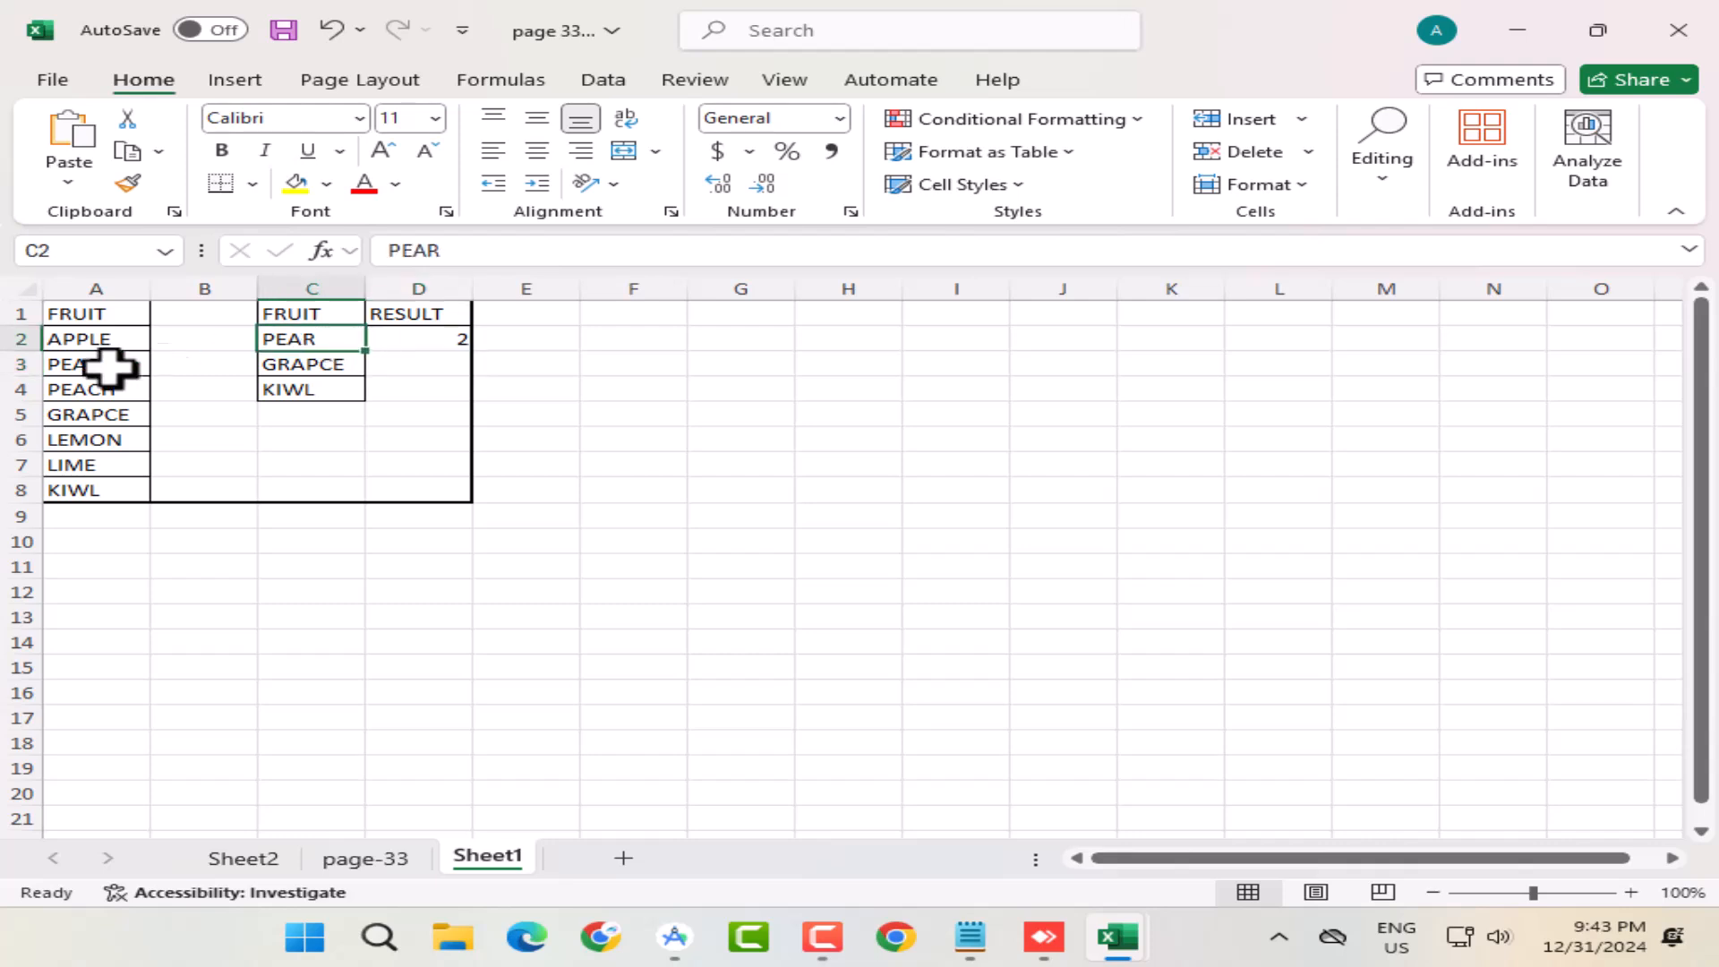
left_click(75, 340)
left_click(75, 364)
left_click(313, 365)
Copy the MATCH formula from D2 down to D3 with its relative lookup range
left_click(439, 342)
left_click_drag(478, 362, 480, 375)
left_click(410, 365)
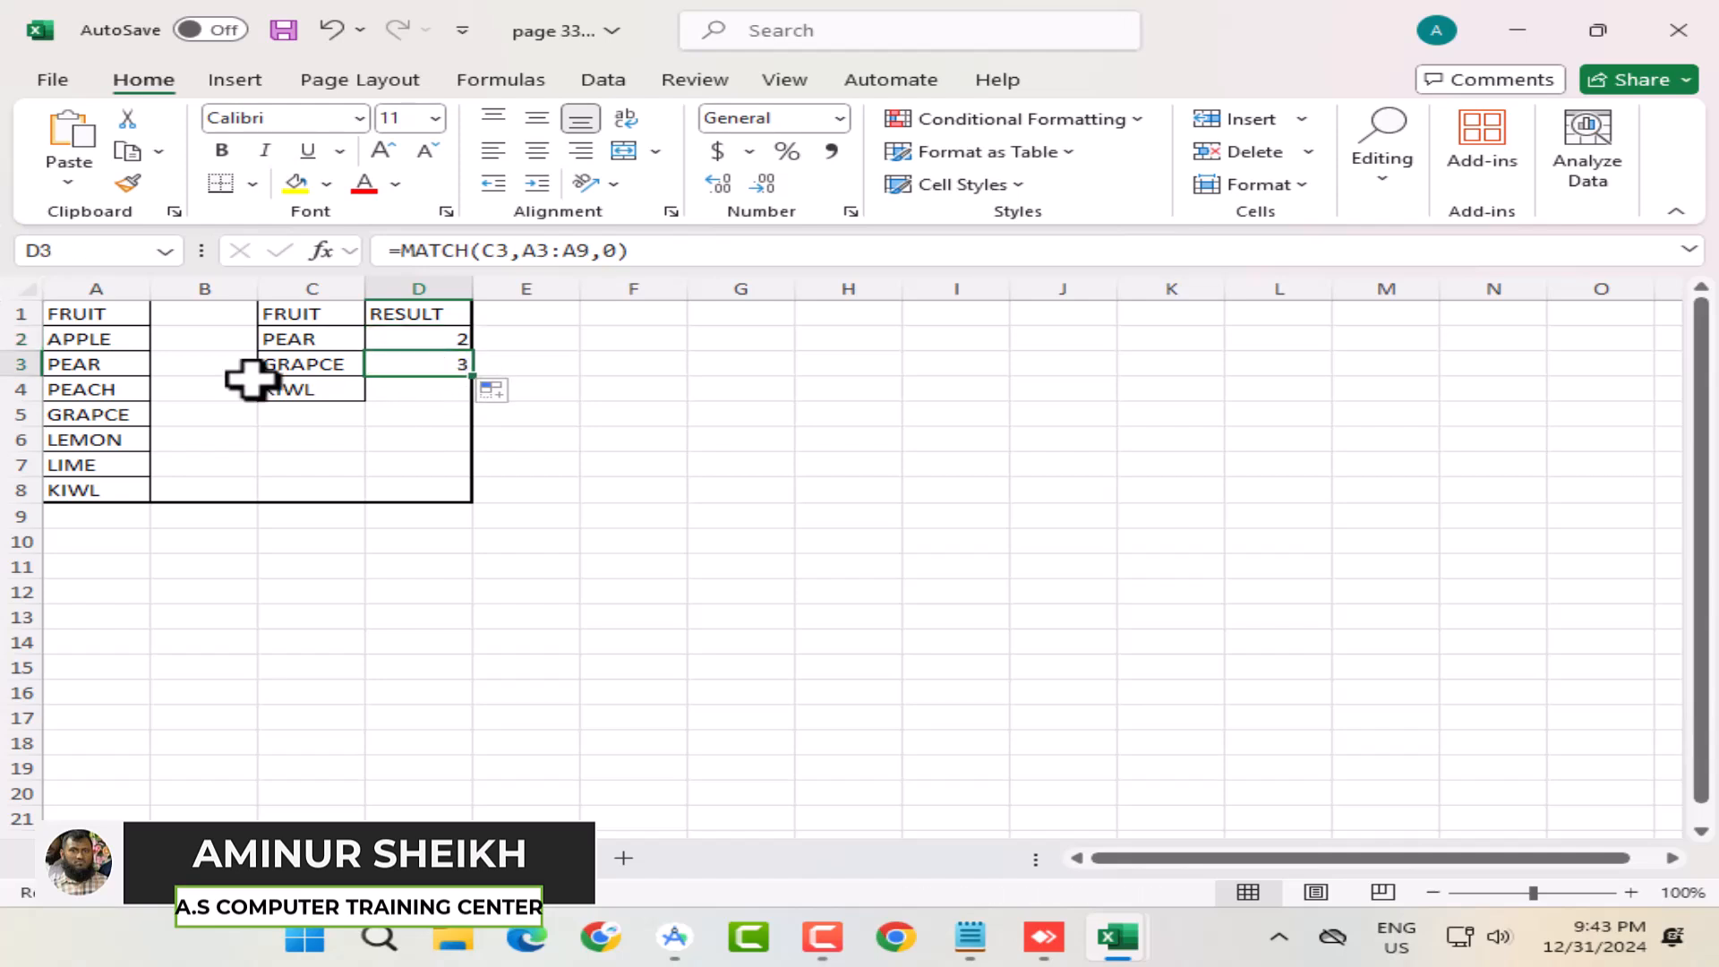
Count GRAPCE's position in the column A list and inspect the lookup range of the MATCH formula in D3
left_click(83, 345)
left_click(80, 362)
left_click(84, 385)
left_click(89, 414)
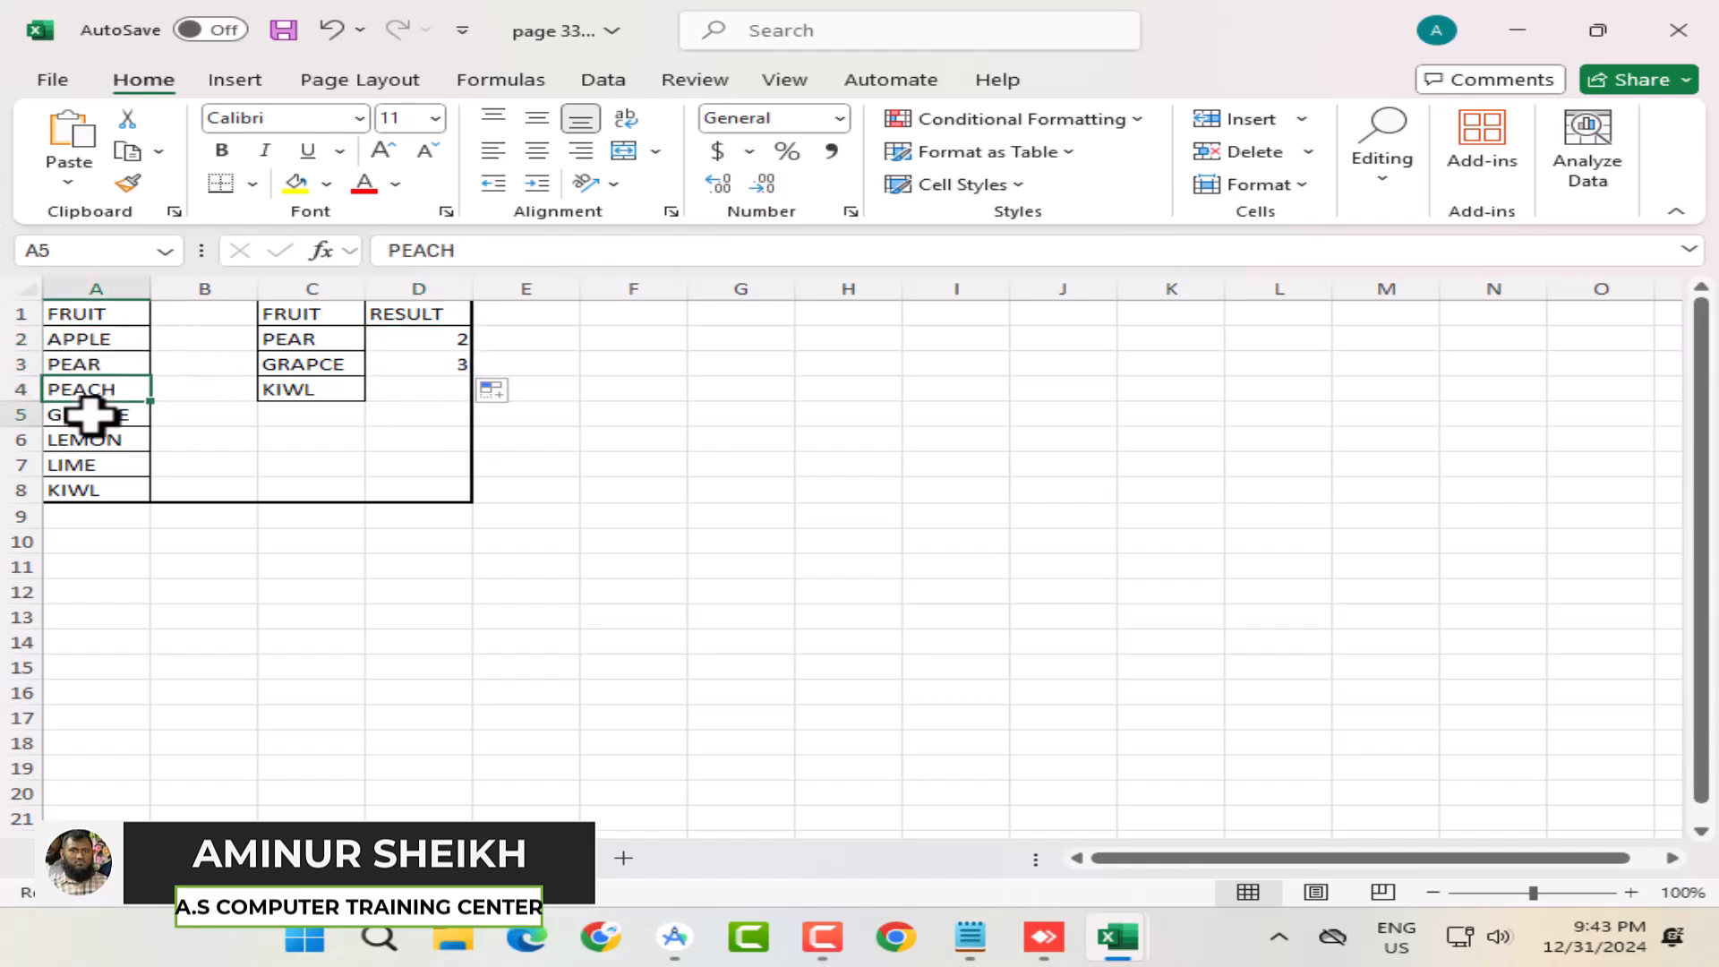
left_click(422, 364)
double_click(422, 364)
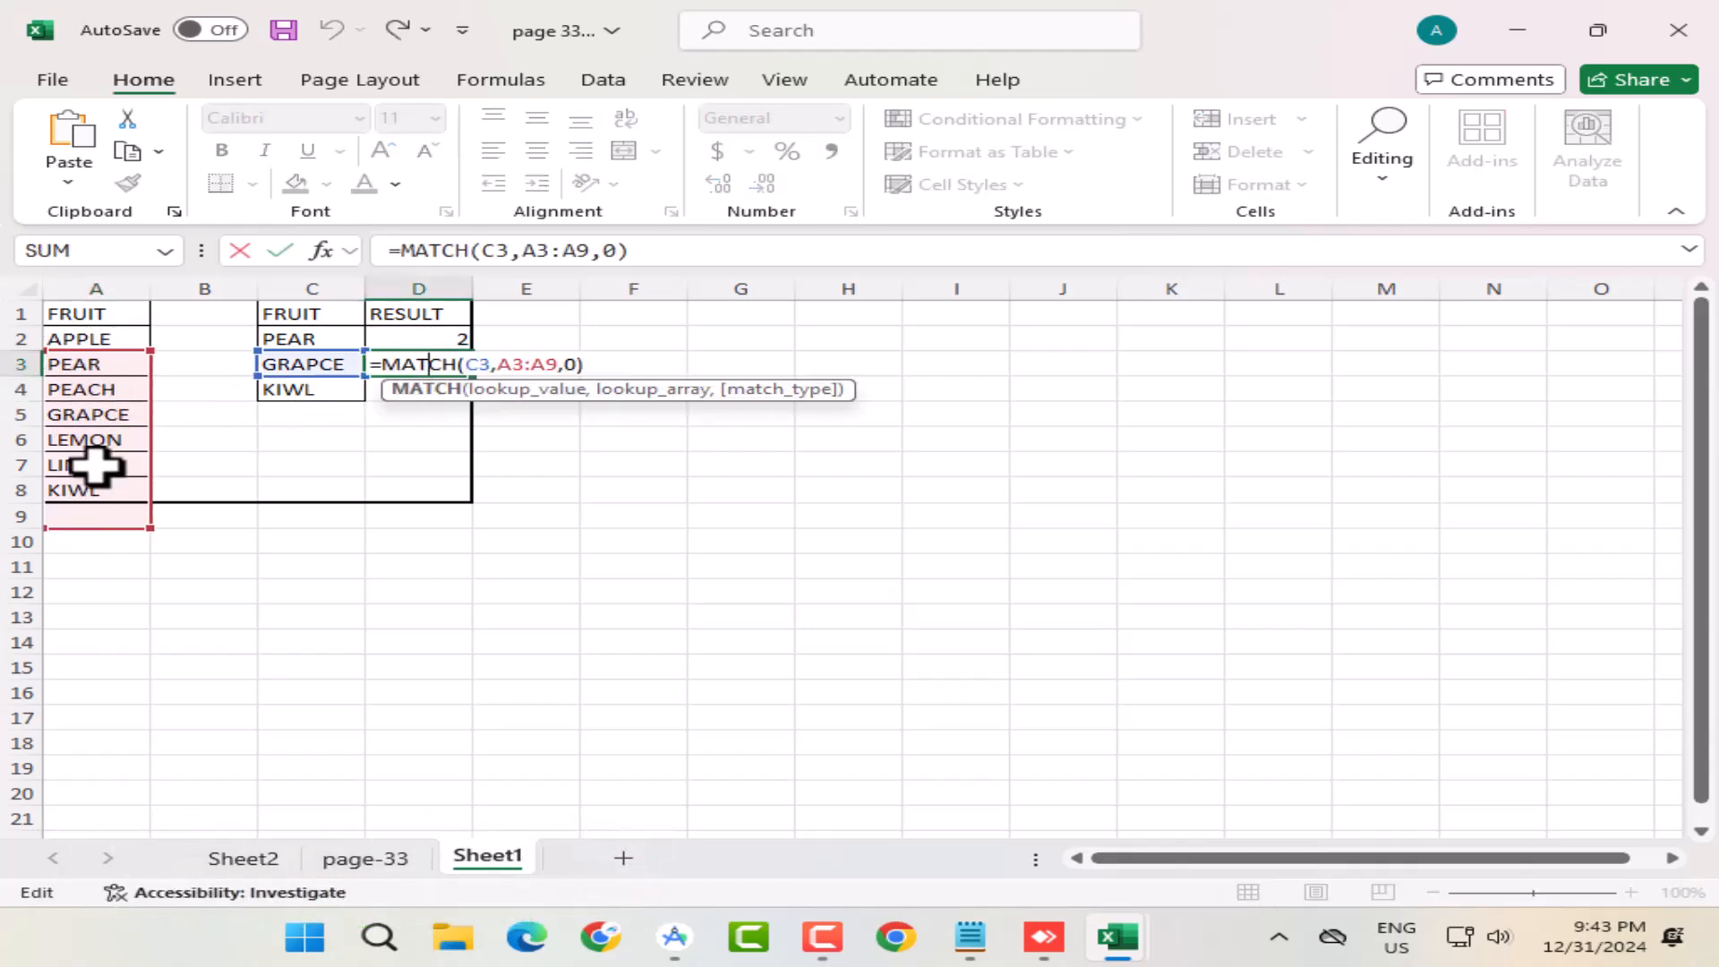
key("Escape")
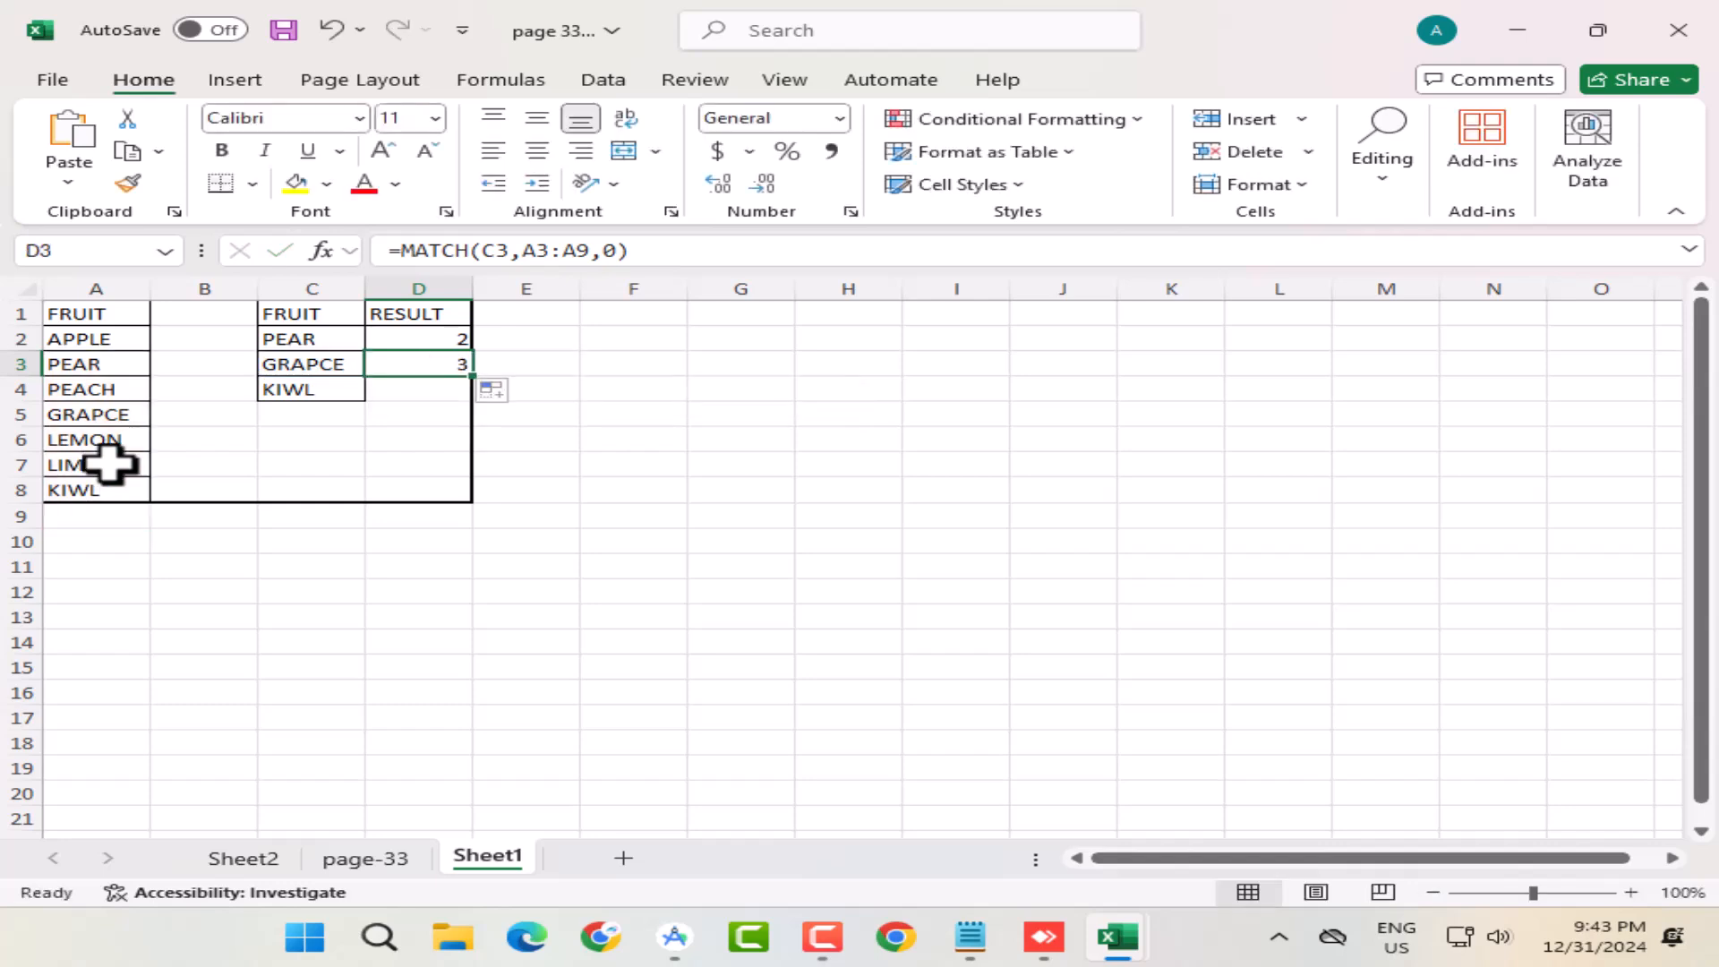
Make the lookup range of the MATCH formula in D2 absolute as $A$2:$A$8 and copy the formula down to D4
left_click(428, 319)
left_click(452, 335)
left_click(545, 251)
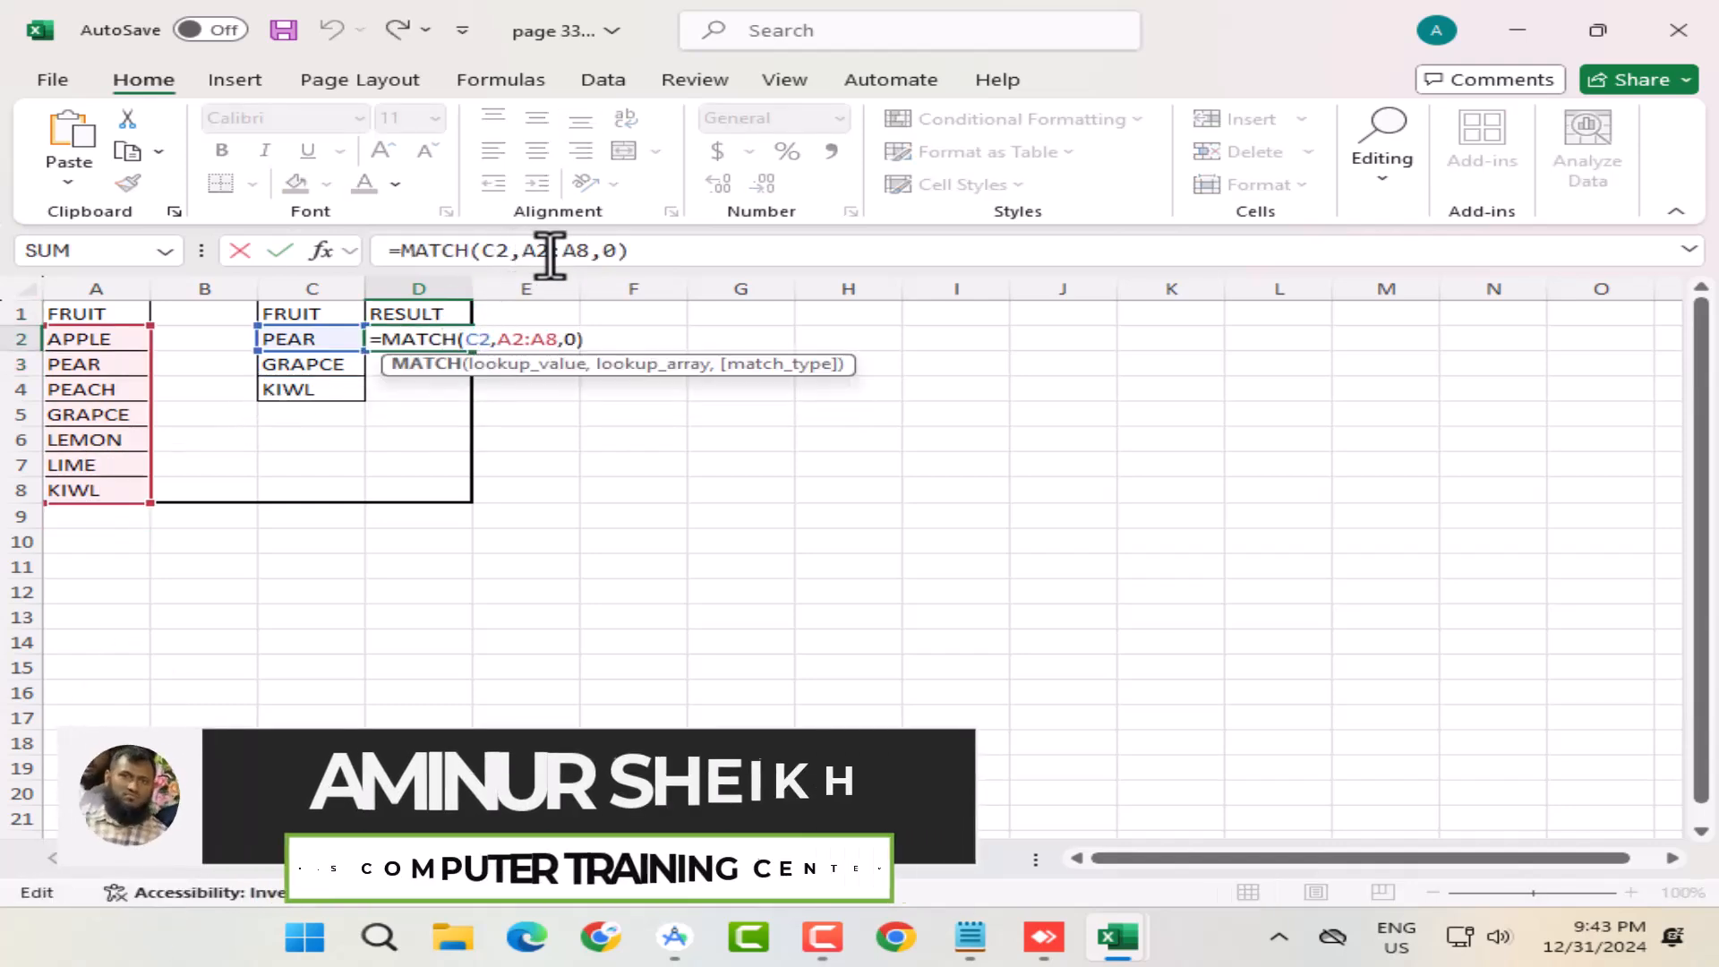
left_click_drag(587, 252, 507, 250)
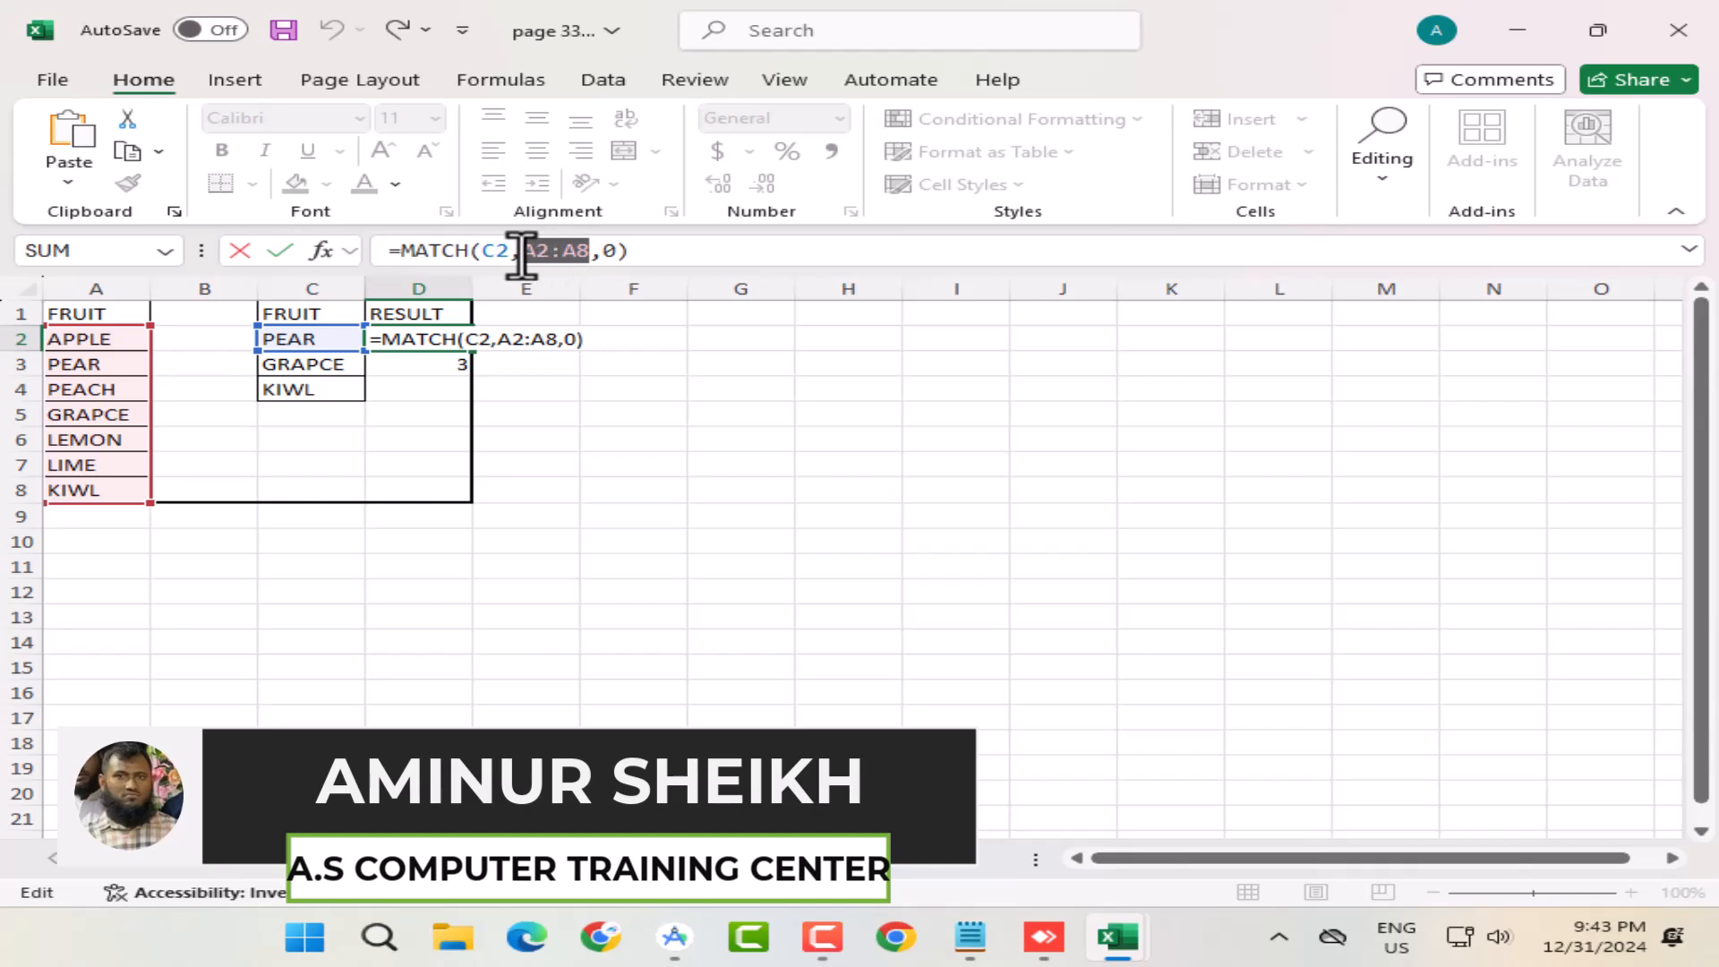
key("F4")
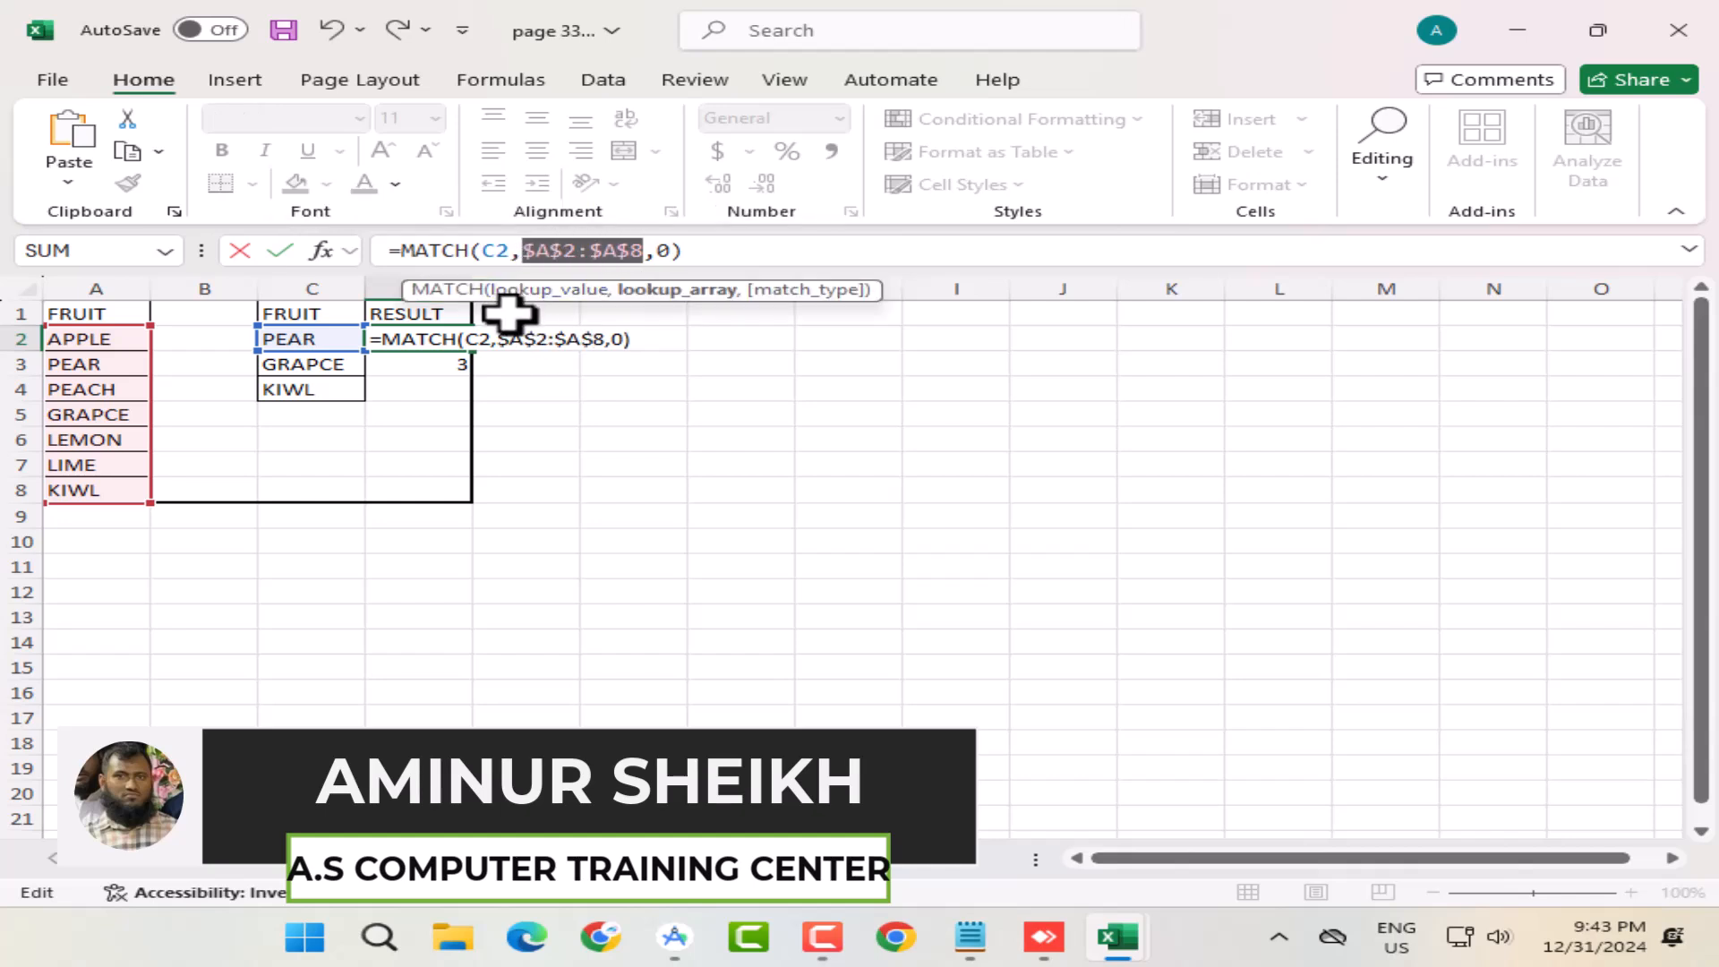
key("Return")
left_click(439, 338)
left_click_drag(474, 355, 474, 403)
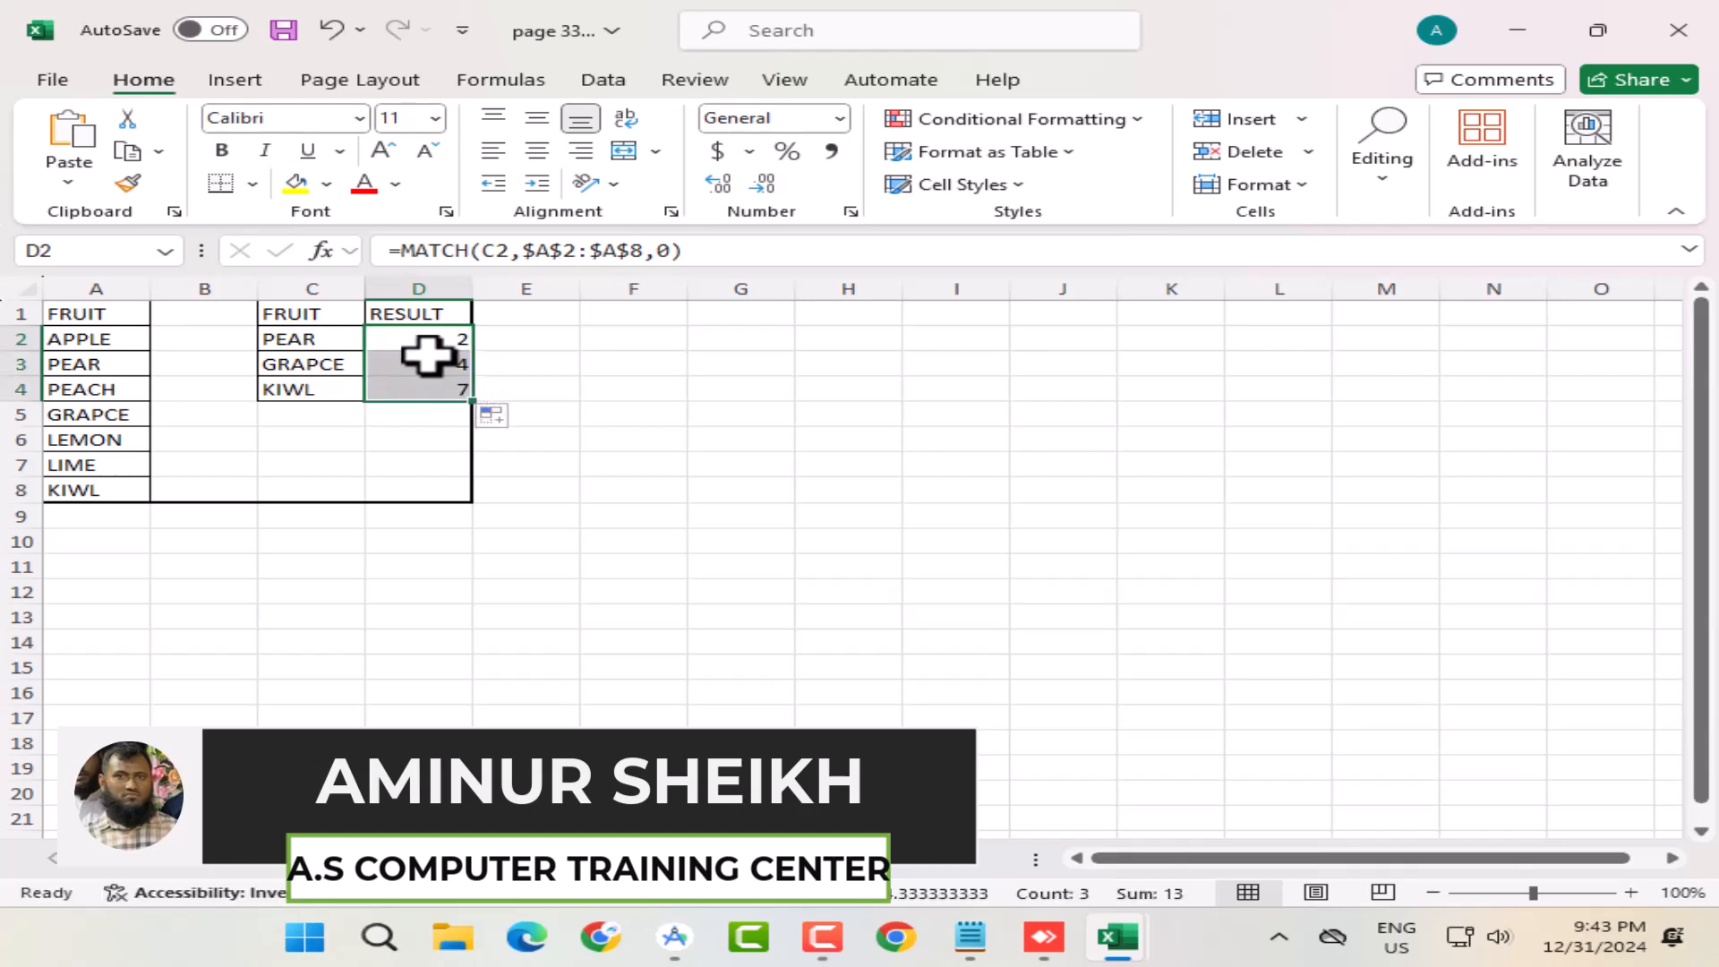
Inspect the cell references of the MATCH formulas in D2, D3 and D4
left_click(434, 358)
double_click(445, 341)
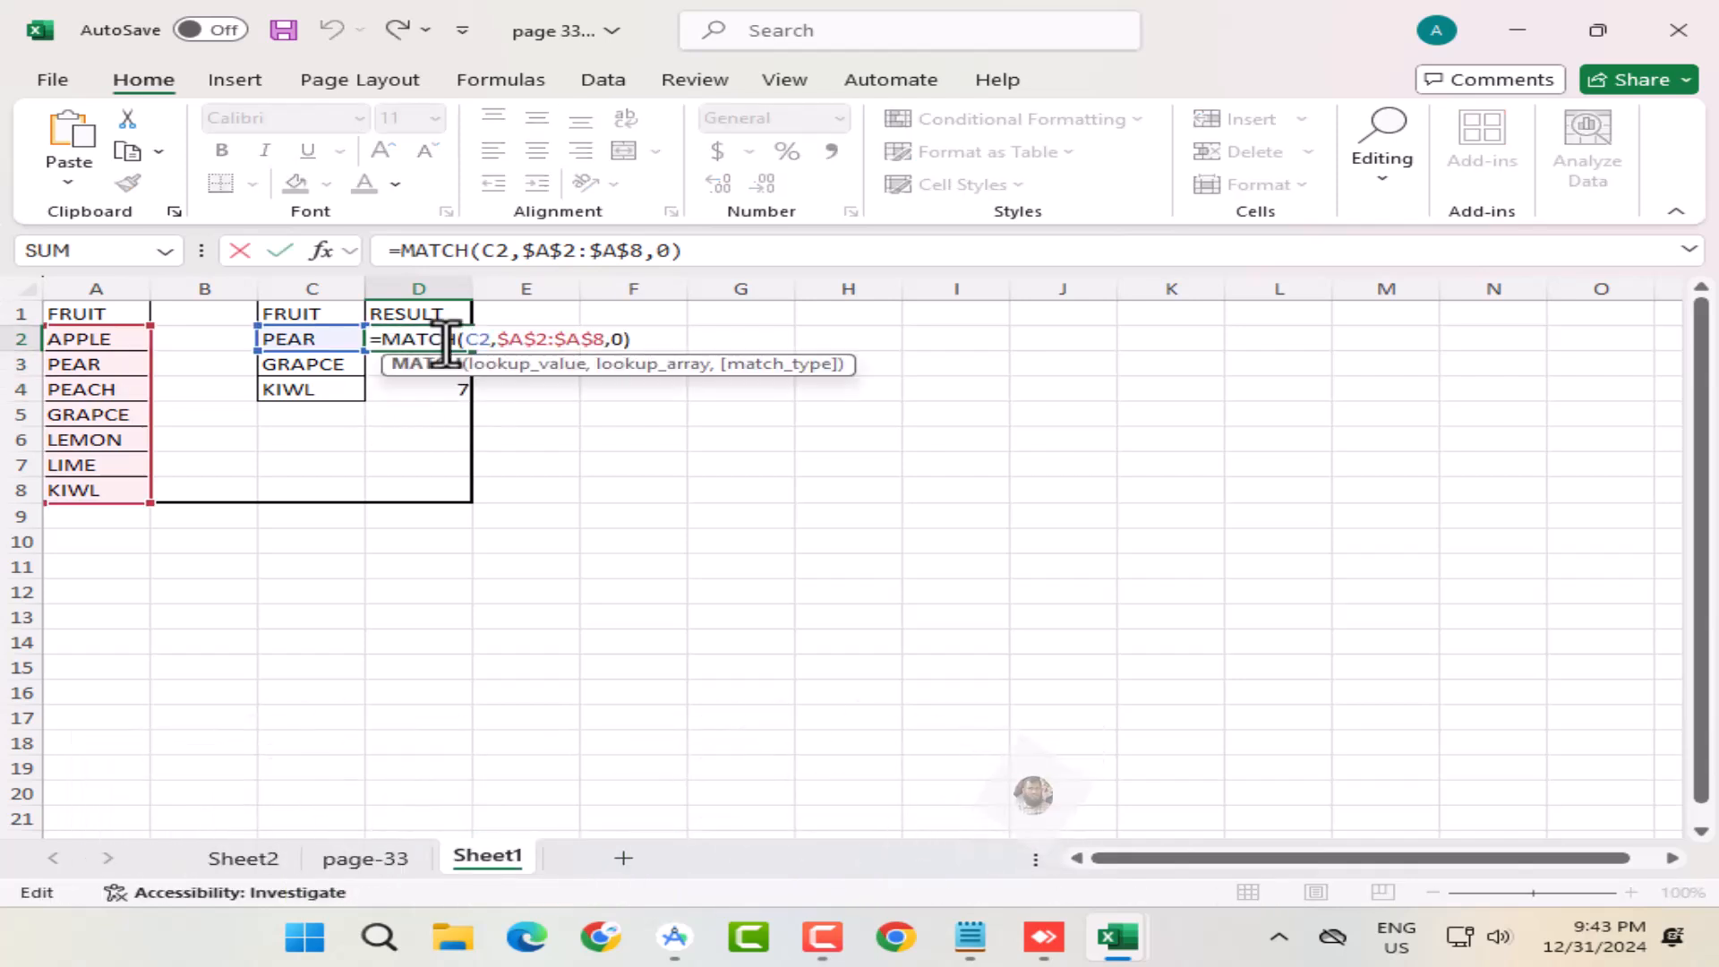
key("Escape")
double_click(441, 365)
key("Escape")
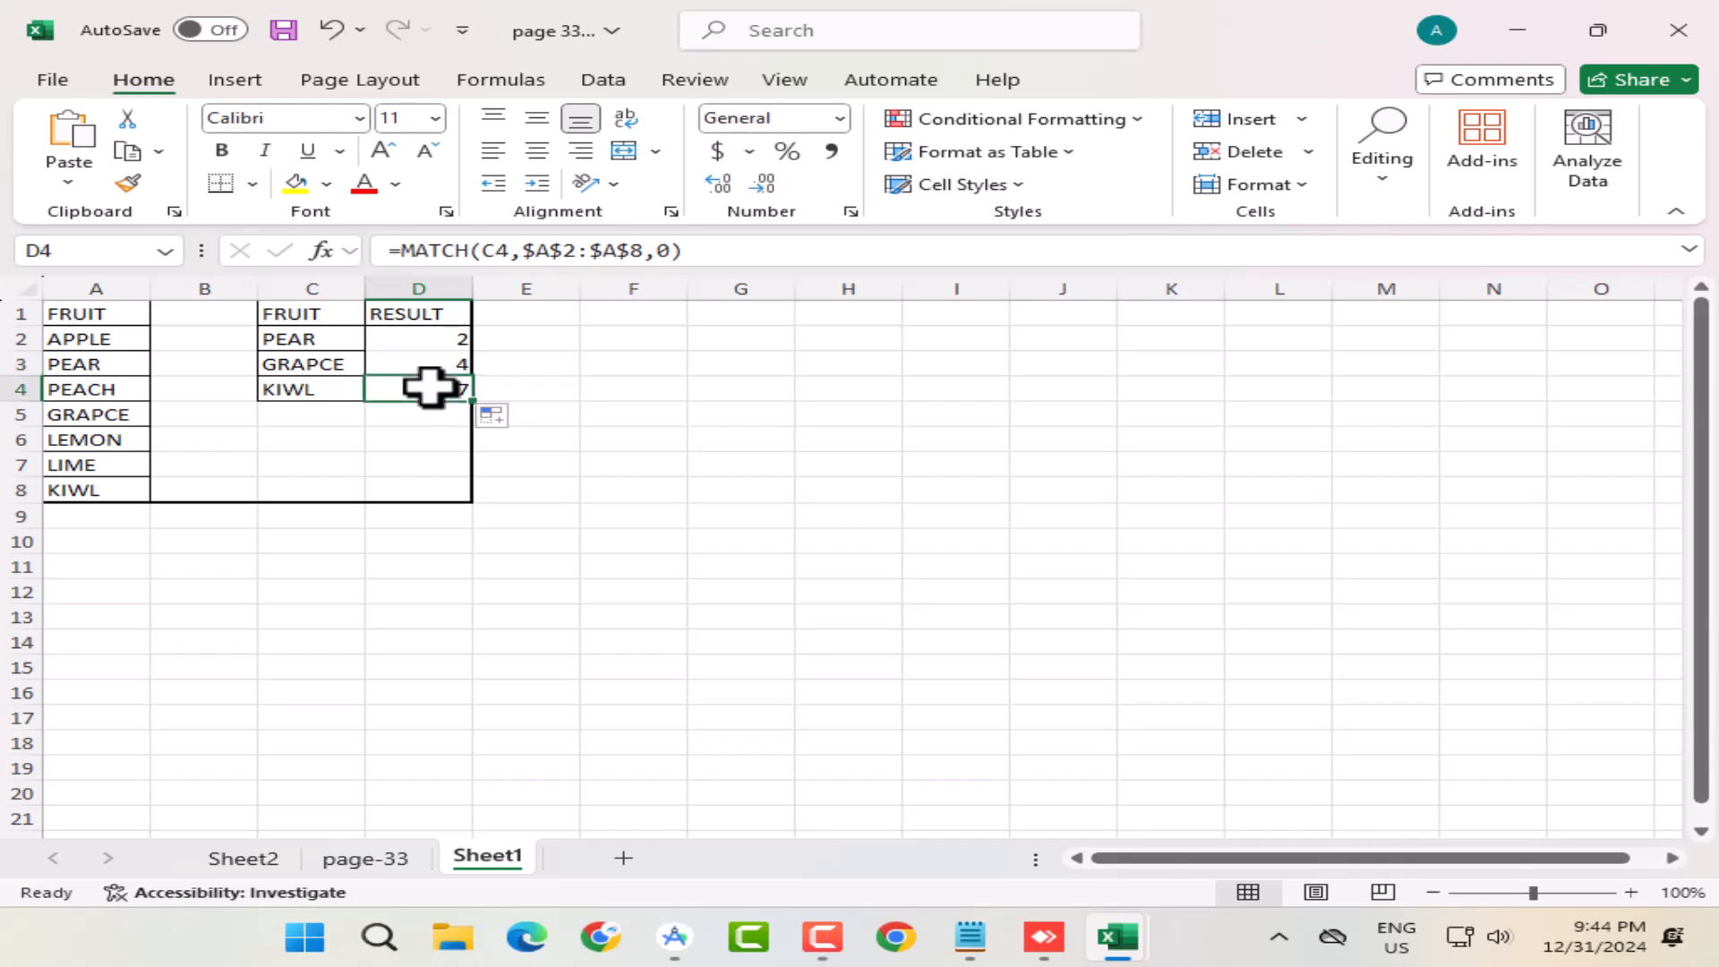
double_click(429, 390)
key("Escape")
Compare the MATCH results for PEAR, GRAPCE and KIWL with their positions in the column A list
left_click(418, 341)
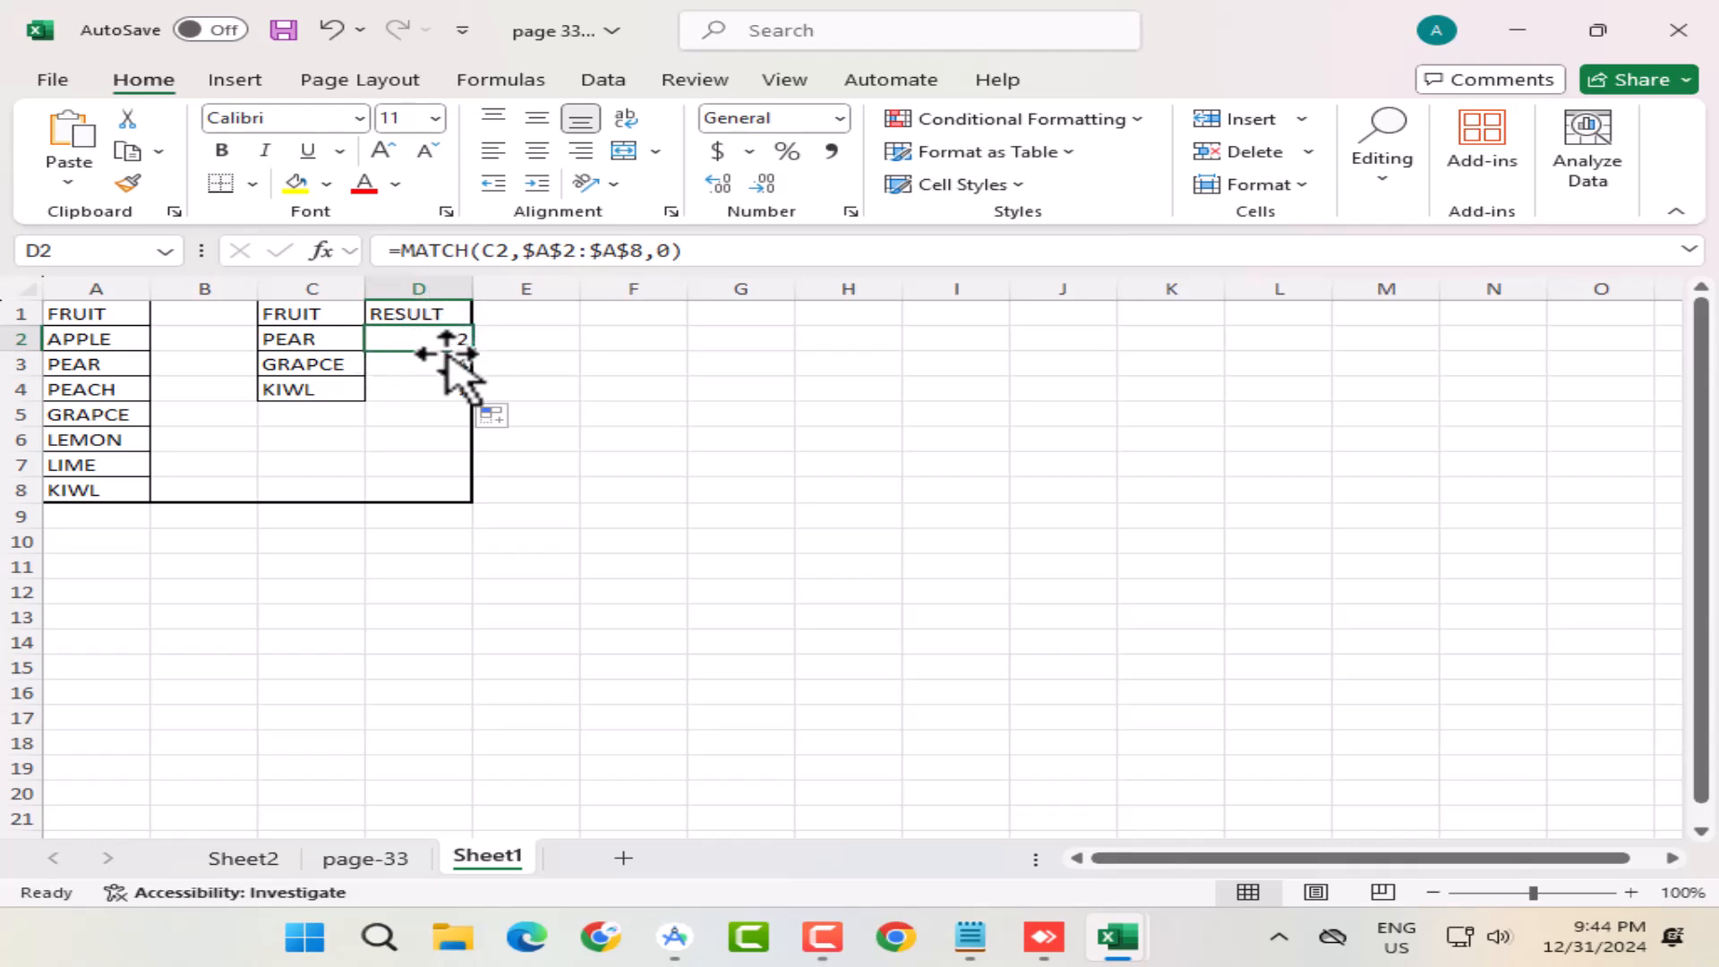
left_click(285, 336)
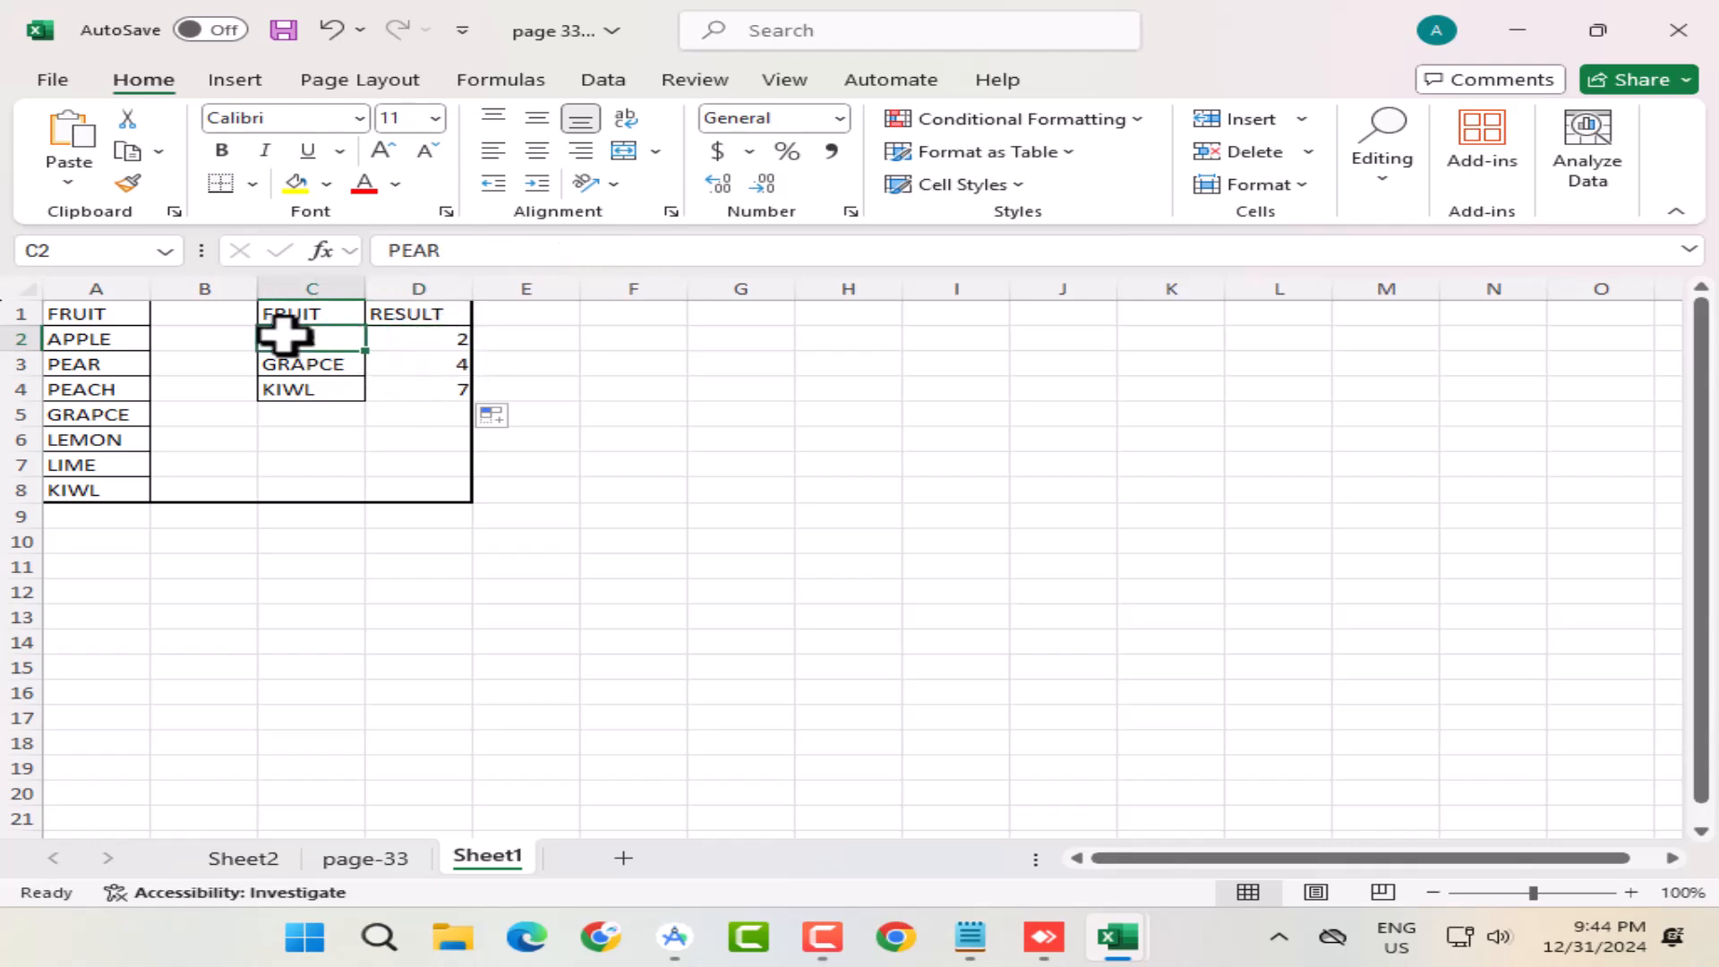
left_click(72, 362)
left_click(343, 367)
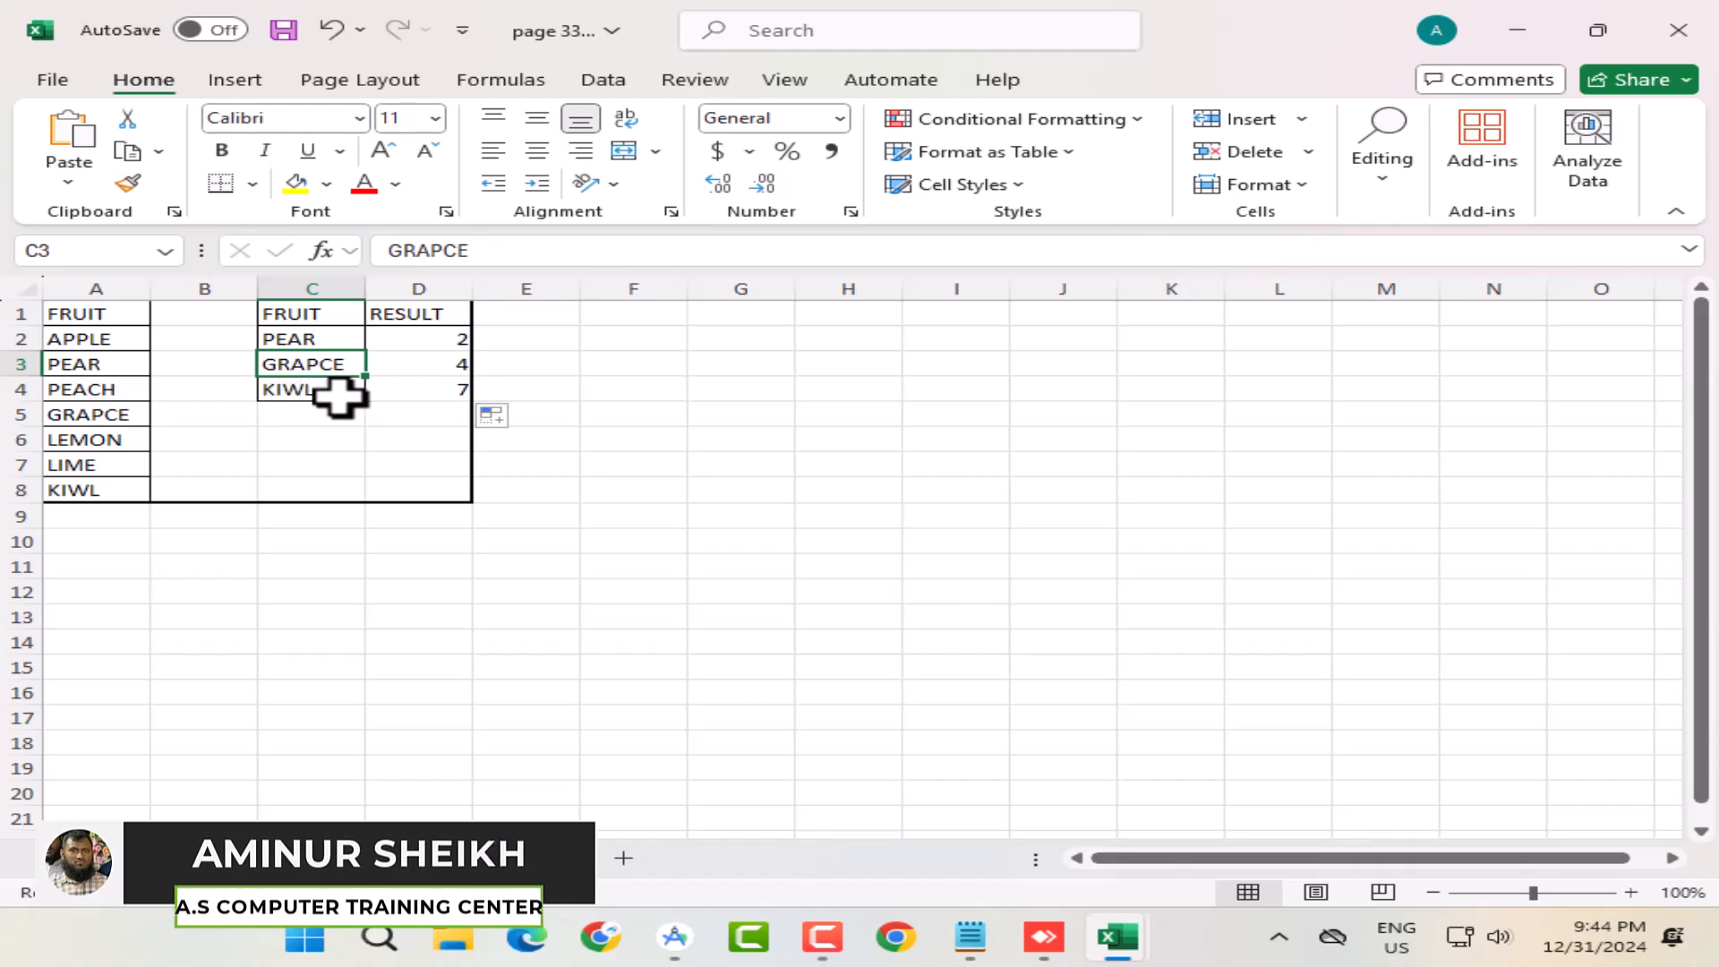
left_click(414, 394)
left_click(108, 498)
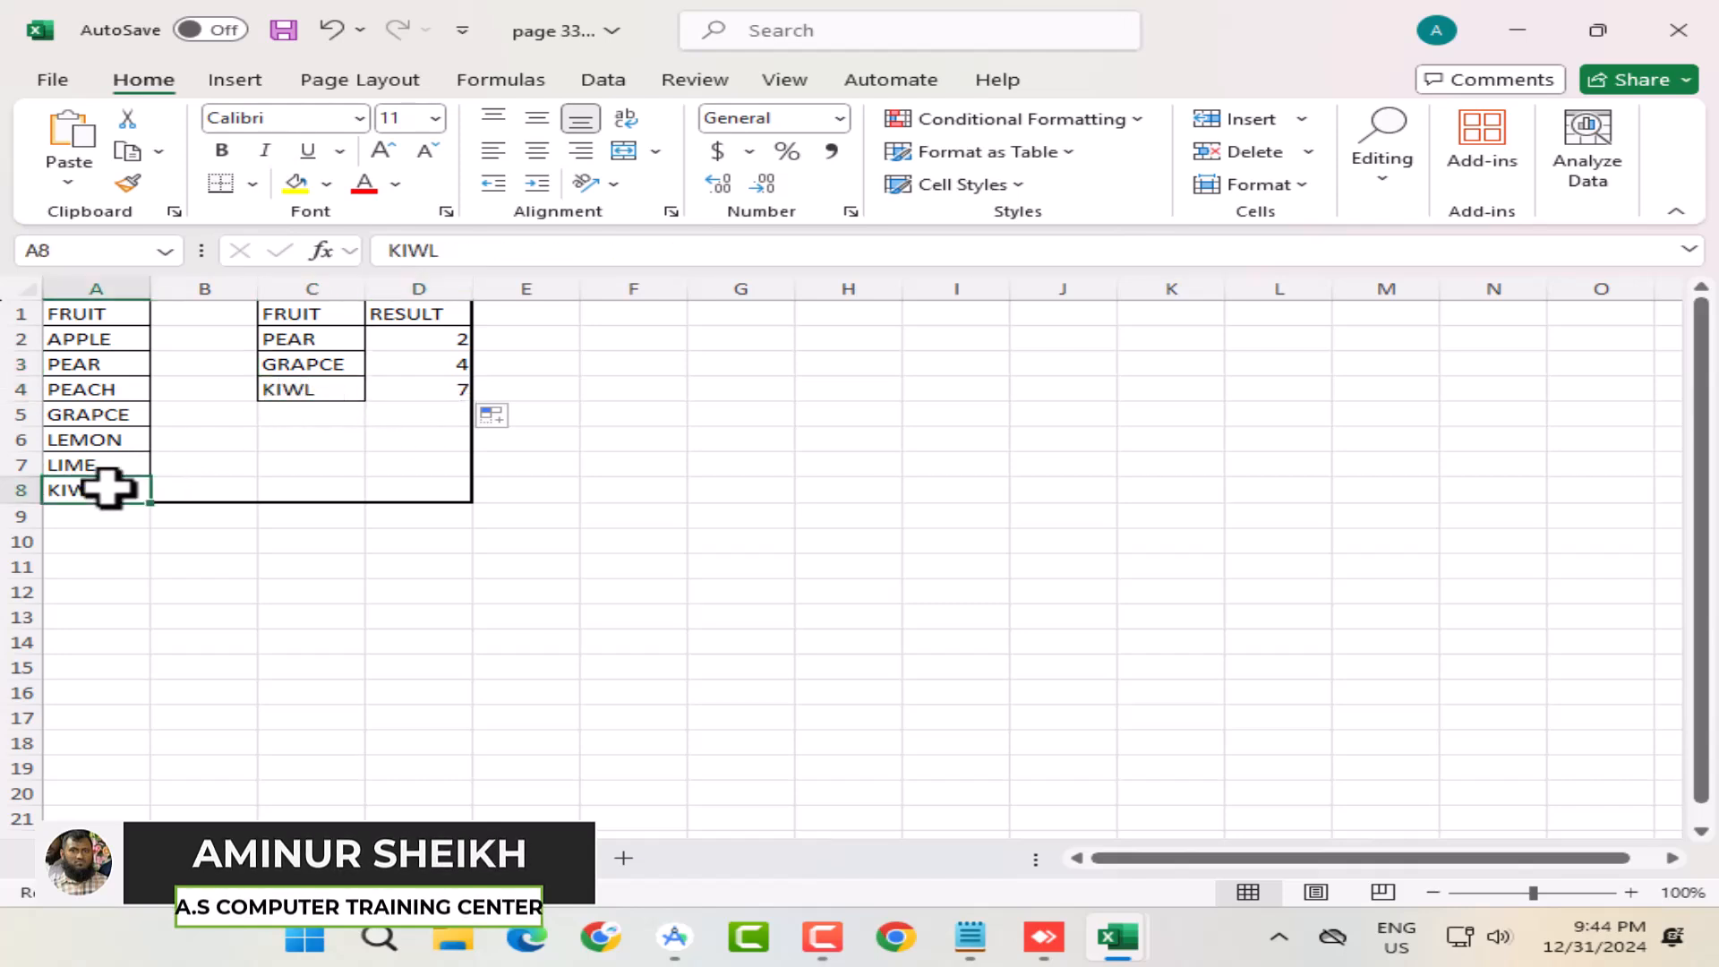